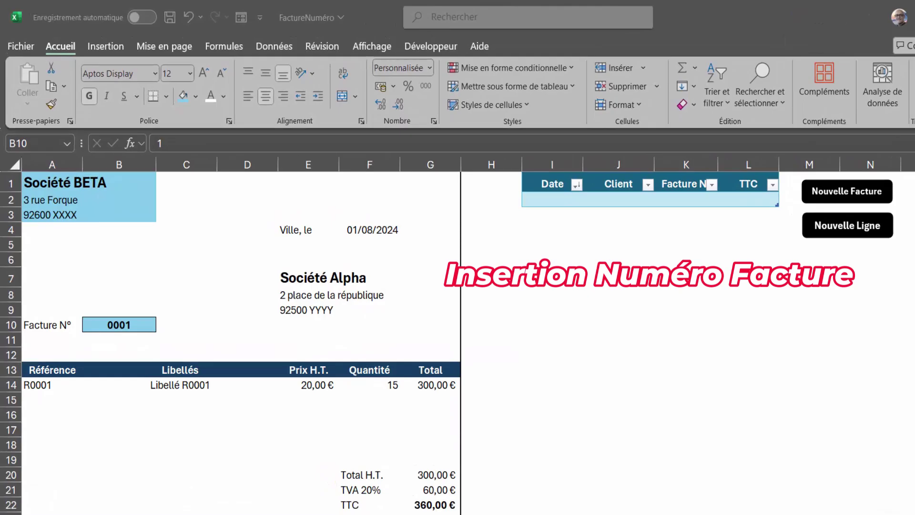
Request a new invoice number with Nouvelle Facture and confirm Oui, turning 0001 into 0002.
left_click(133, 330)
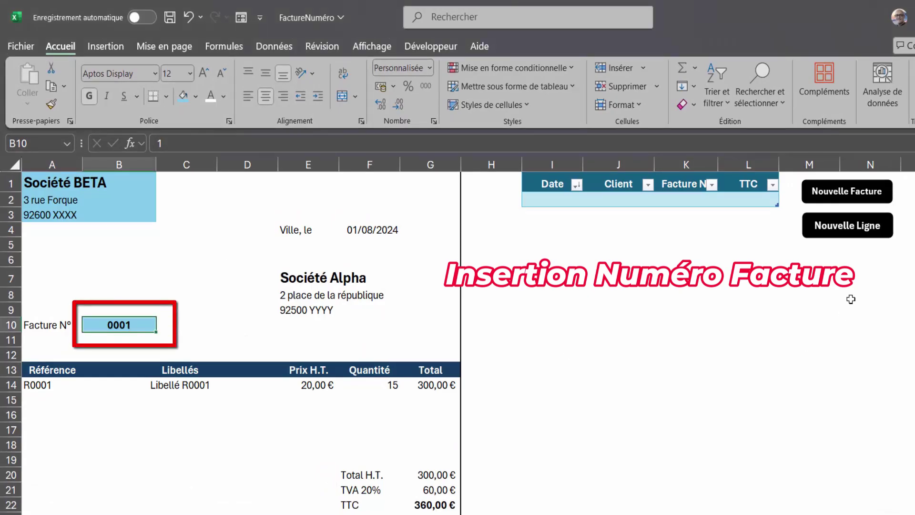
left_click(840, 193)
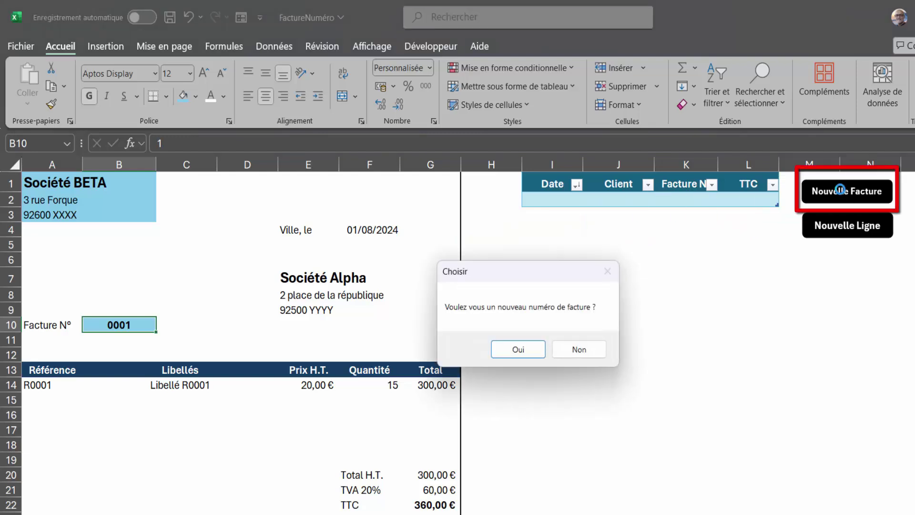
left_click_drag(522, 271, 506, 302)
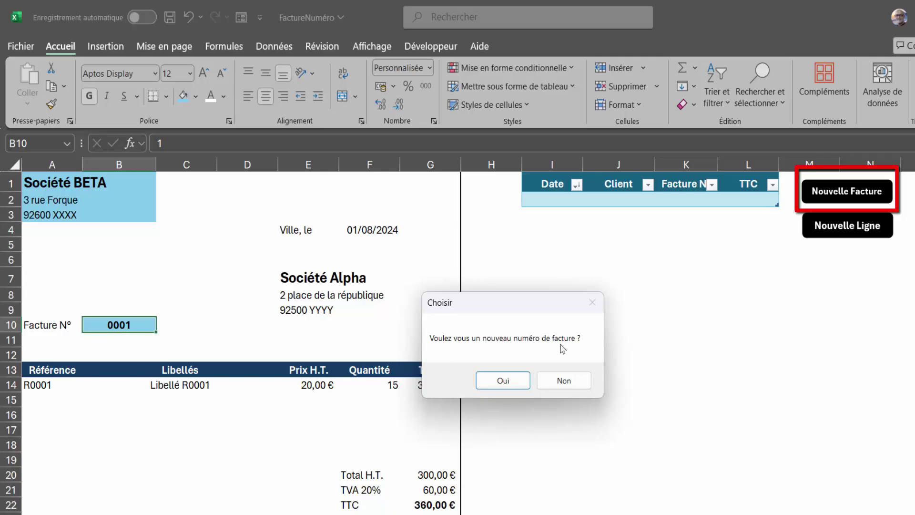
left_click(517, 385)
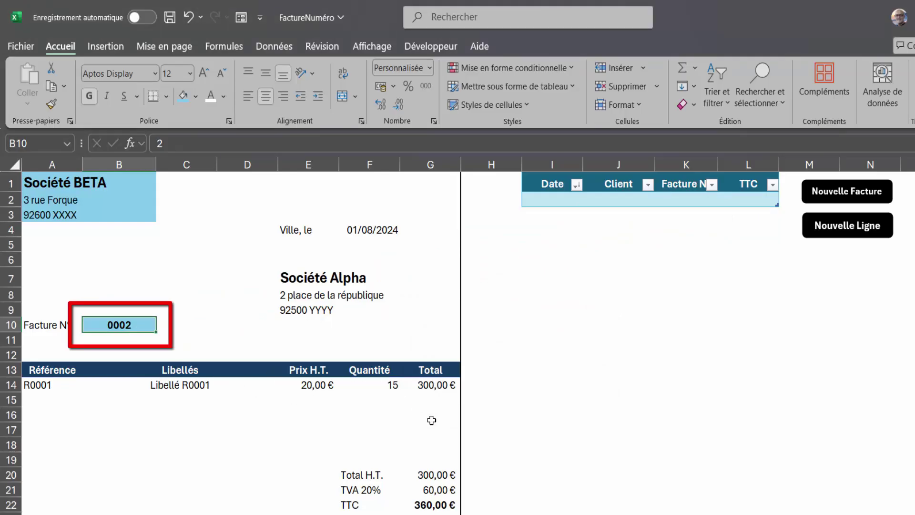
Log invoice 0002 with Nouvelle Ligne, generate number 0003, and log it as well.
left_click(851, 226)
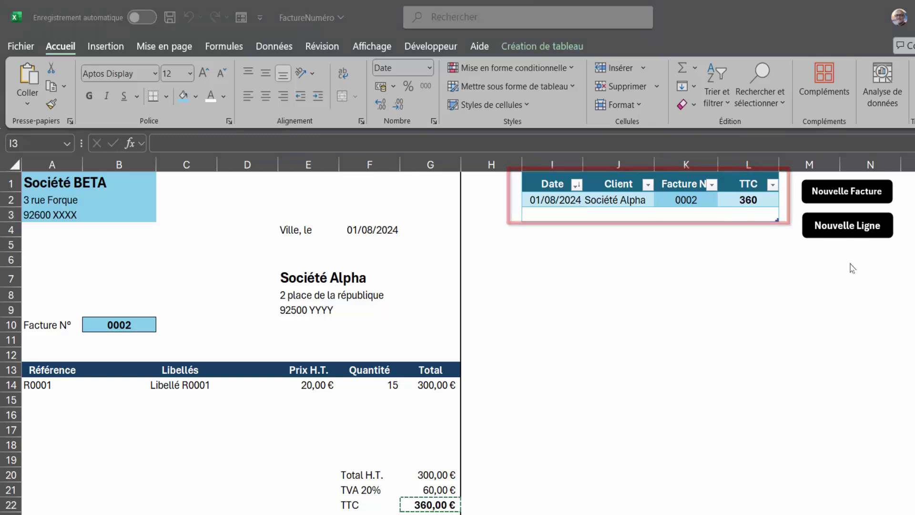
left_click(847, 197)
left_click(526, 351)
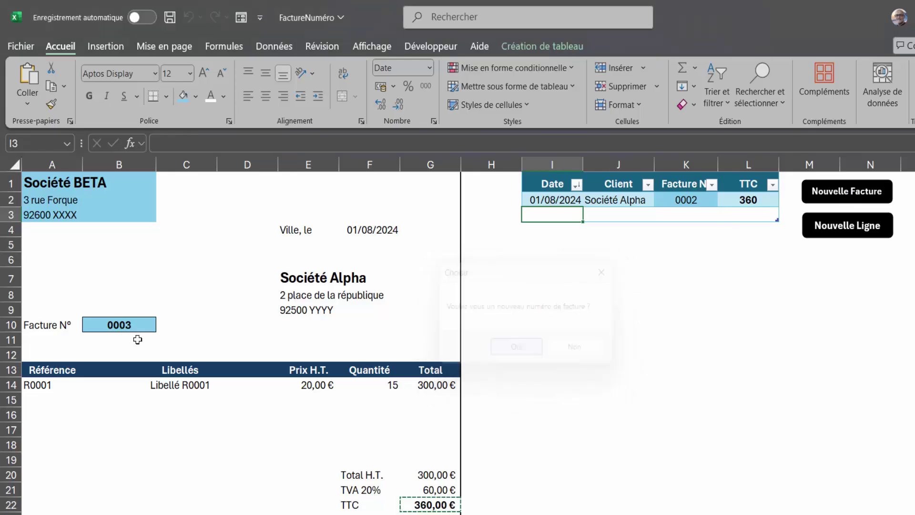
left_click(848, 223)
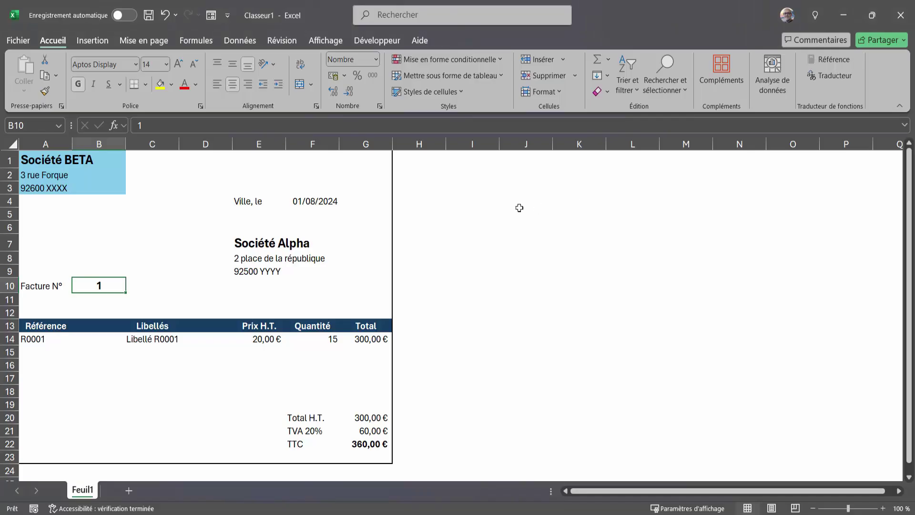
Enable the Développeur tab under Options > Personnaliser le ruban and display it.
left_click(504, 191)
left_click(109, 288)
left_click(466, 216)
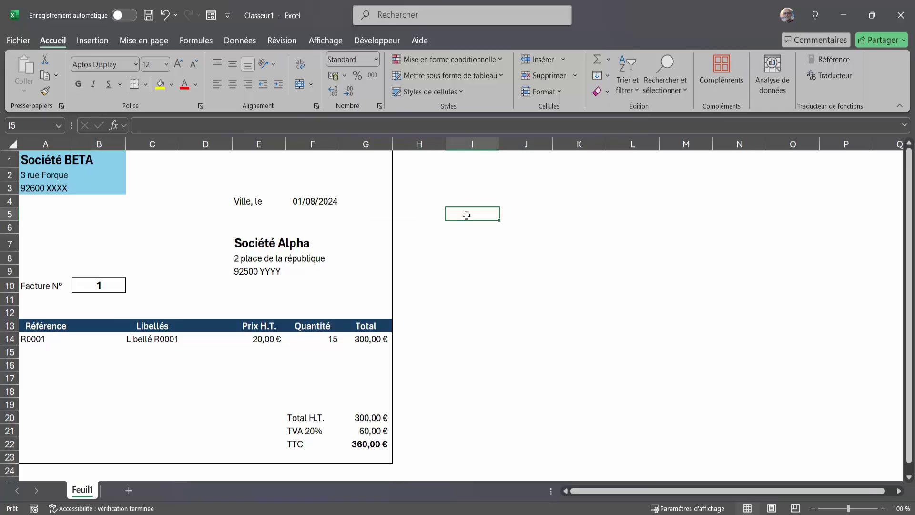
left_click(383, 42)
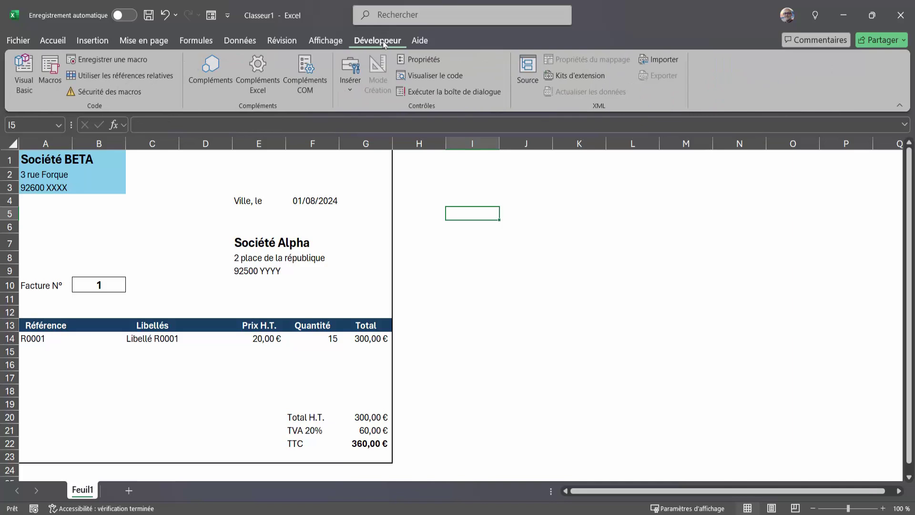
left_click(13, 42)
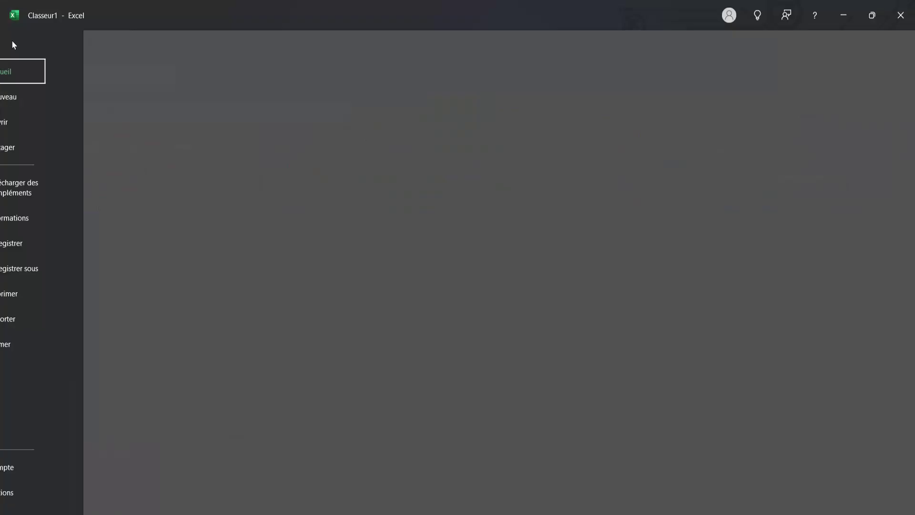
left_click(41, 492)
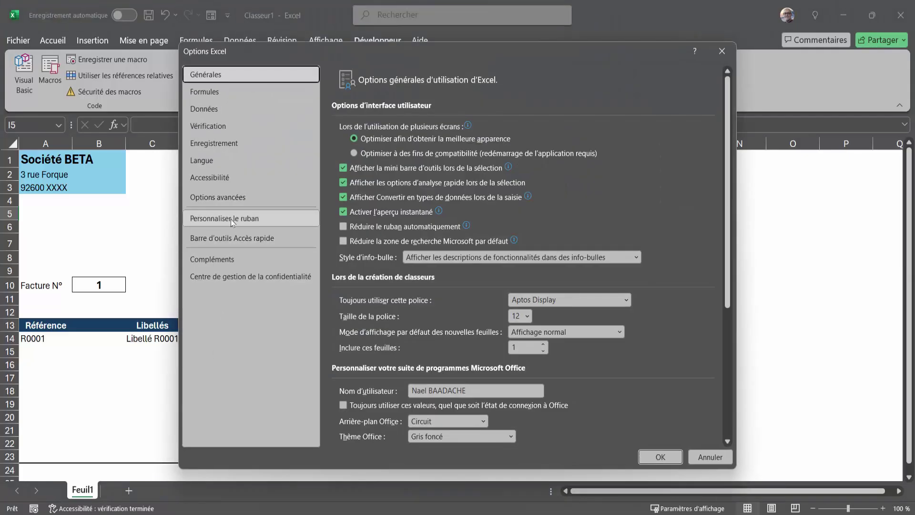
left_click(231, 219)
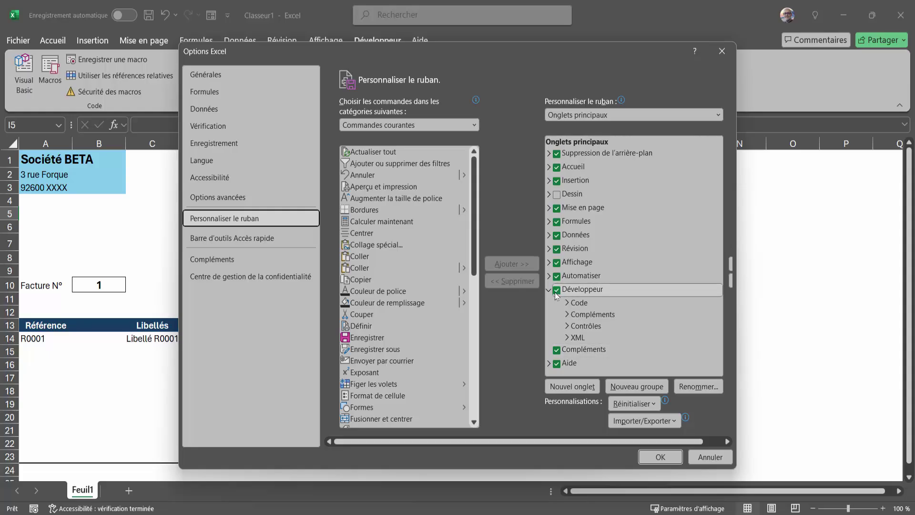
left_click(659, 458)
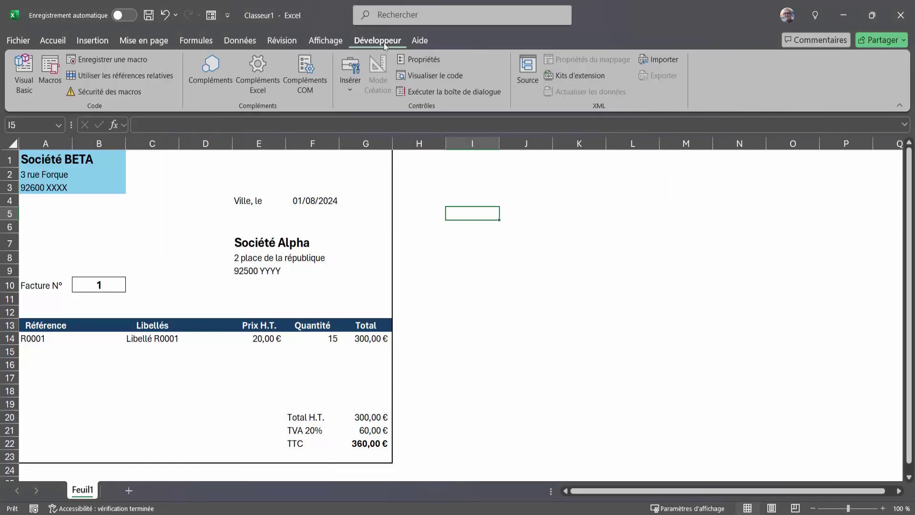
Open the Visual Basic editor and insert a new module into Classeur1.
left_click(21, 72)
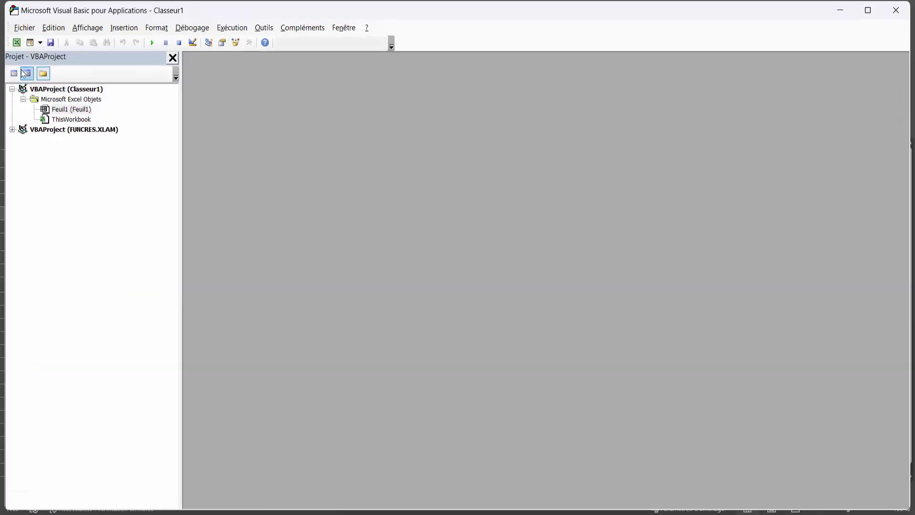
left_click(124, 28)
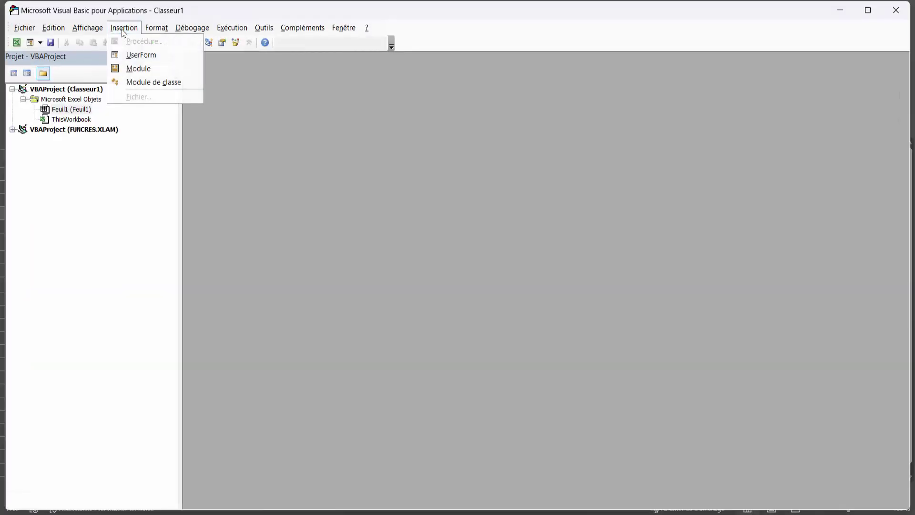
left_click(130, 69)
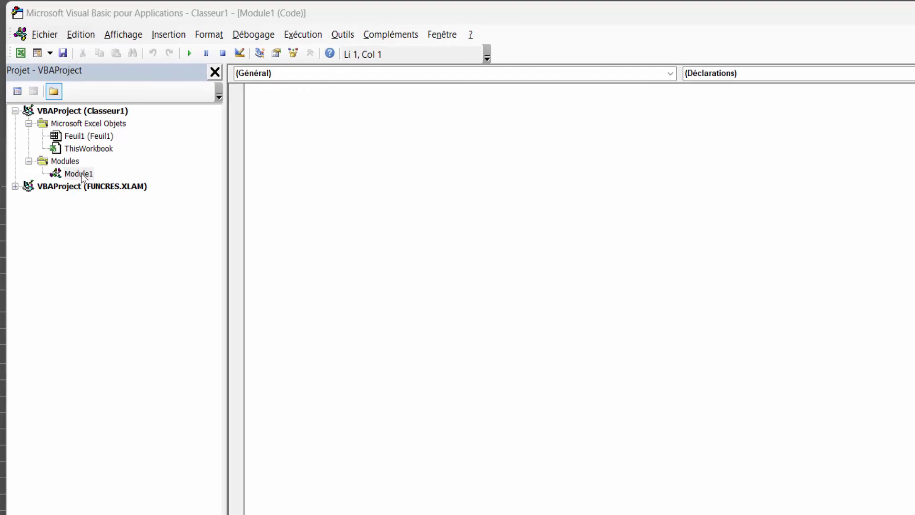
Write an empty Sub NumeroFacture() procedure with blank lines inside.
left_click(298, 111)
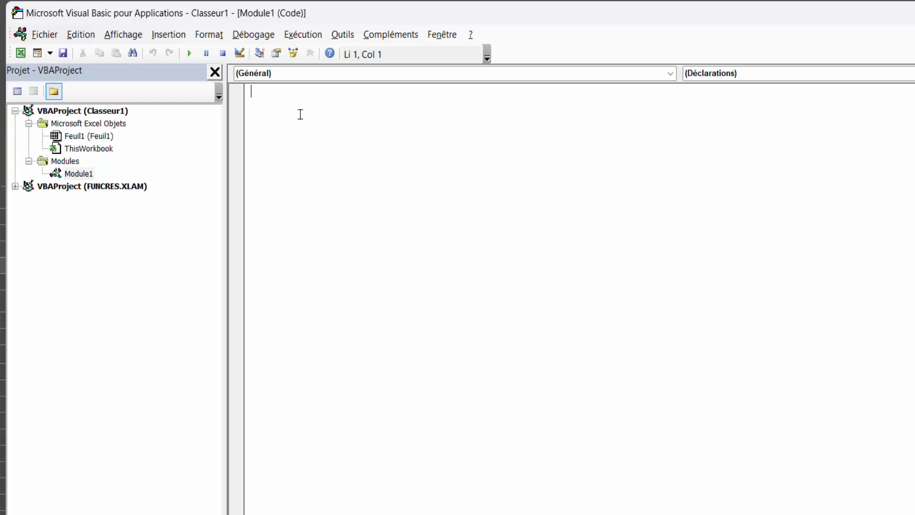
type("Sub")
type(" NumeroFacture()")
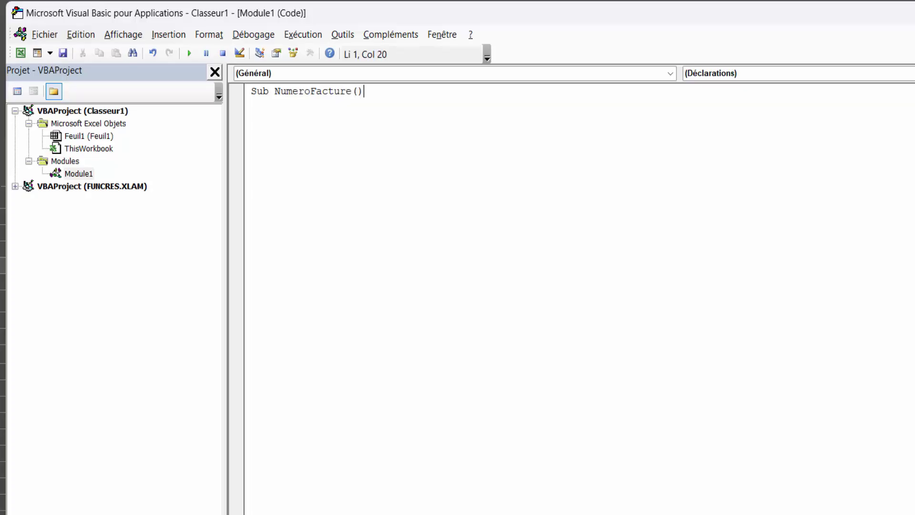
key("Return")
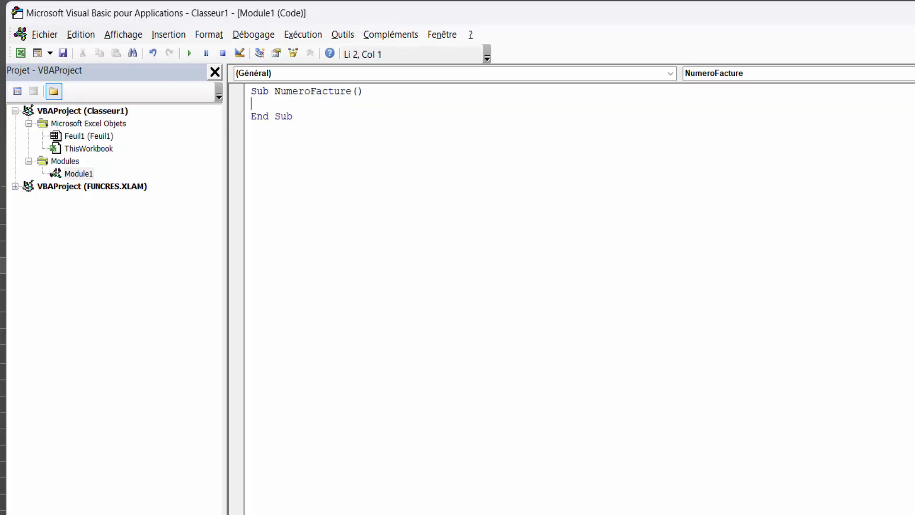
key("Return")
key("Return")
key("Return")
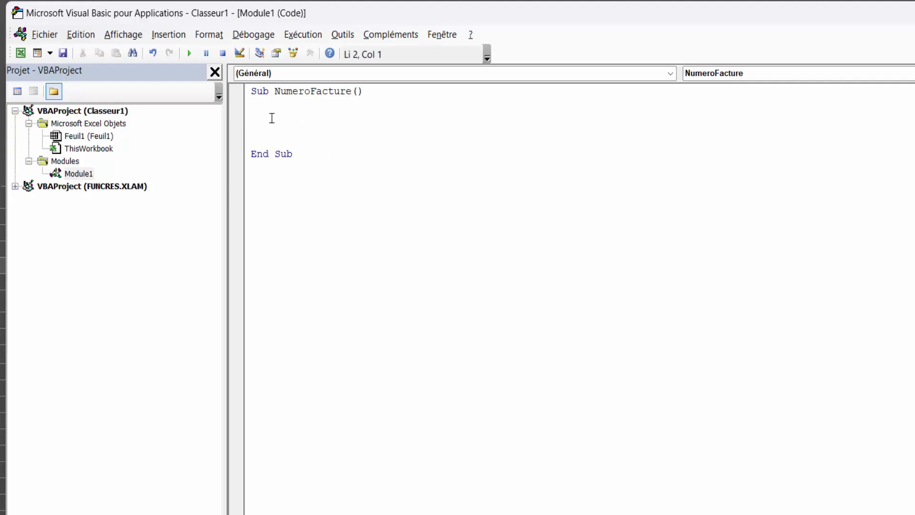
key("Return")
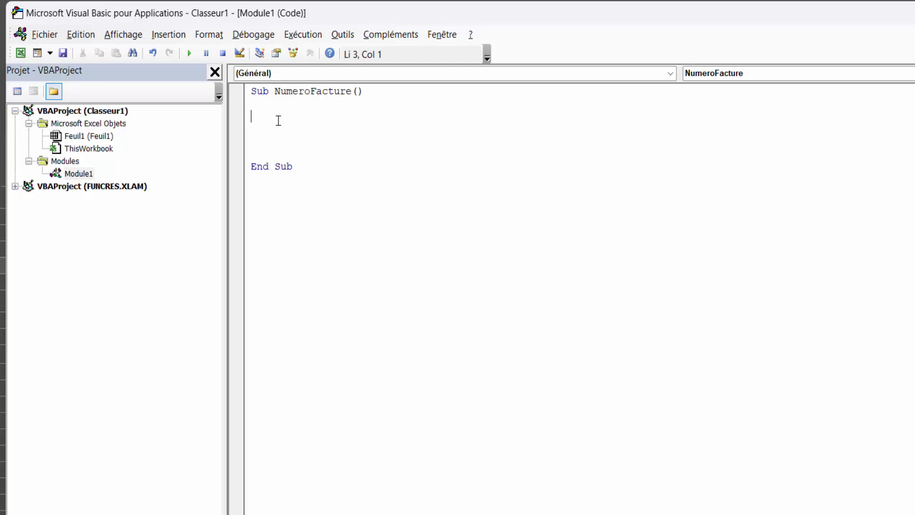
Add the comment 'Définir la feuille de calcul' and declare feuillefacture As Worksheet.
type("'")
type("Définir la feuille de calcul")
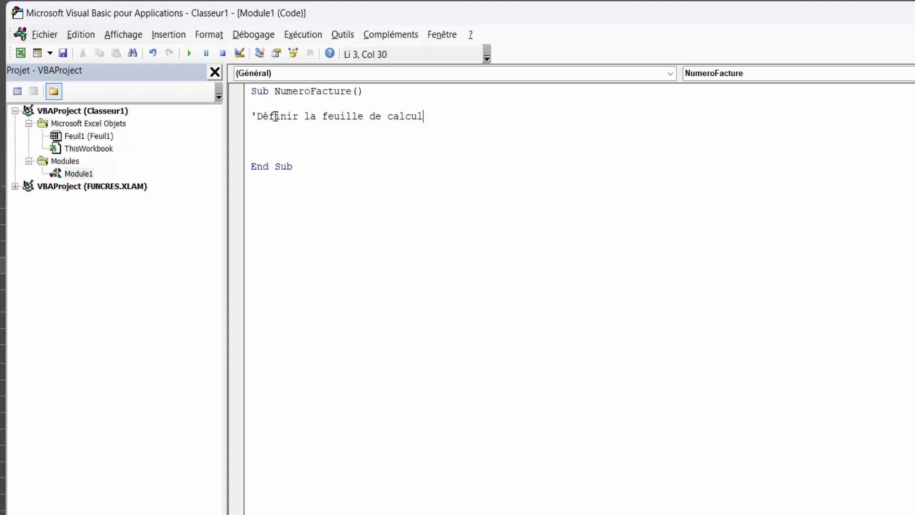
key("Return")
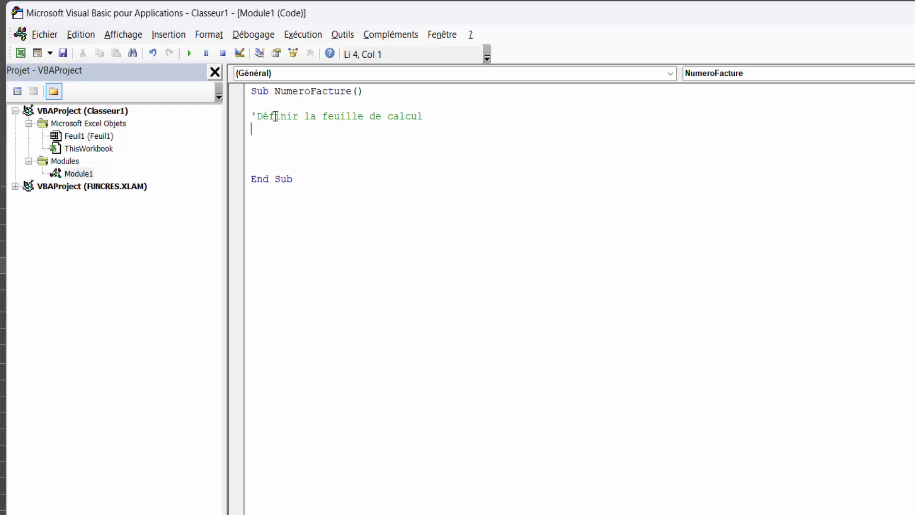
type("Dim ")
type("feuilleFAC")
key("BackSpace")
key("BackSpace")
key("BackSpace")
type("facture as ")
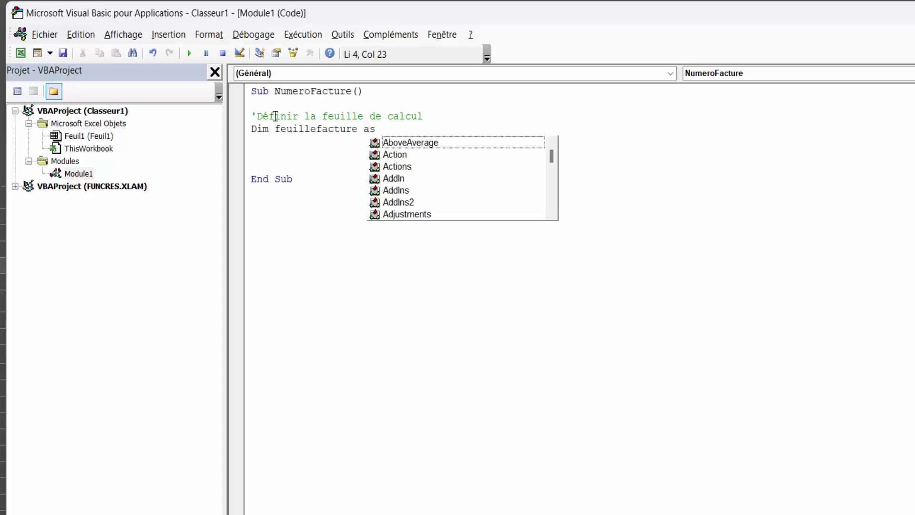
type("wor")
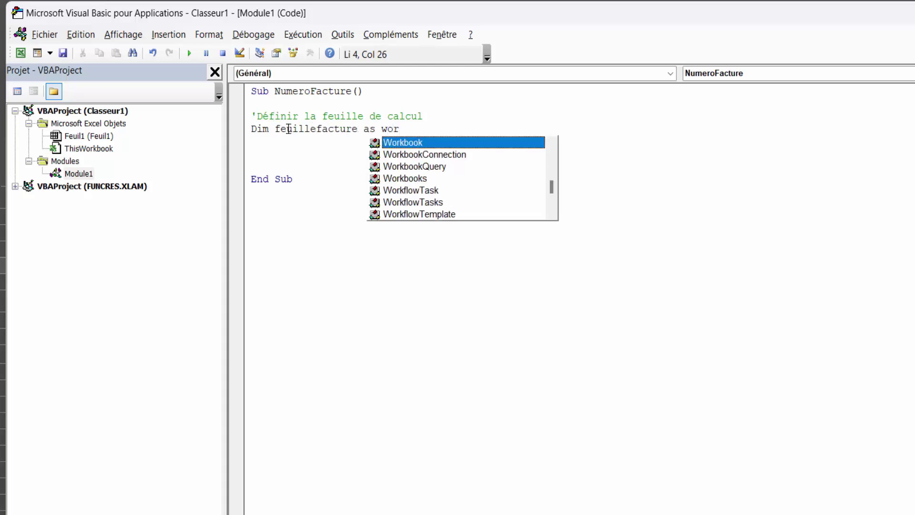
type("k")
type("s")
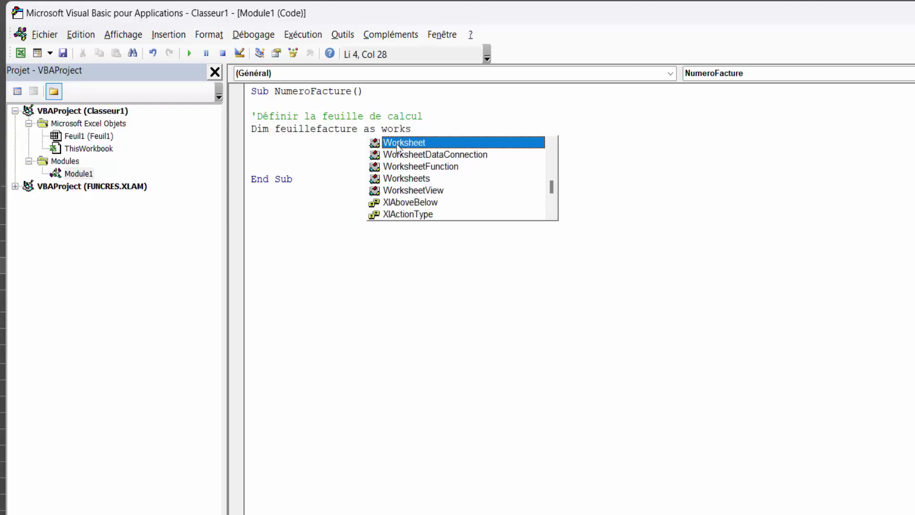
double_click(398, 143)
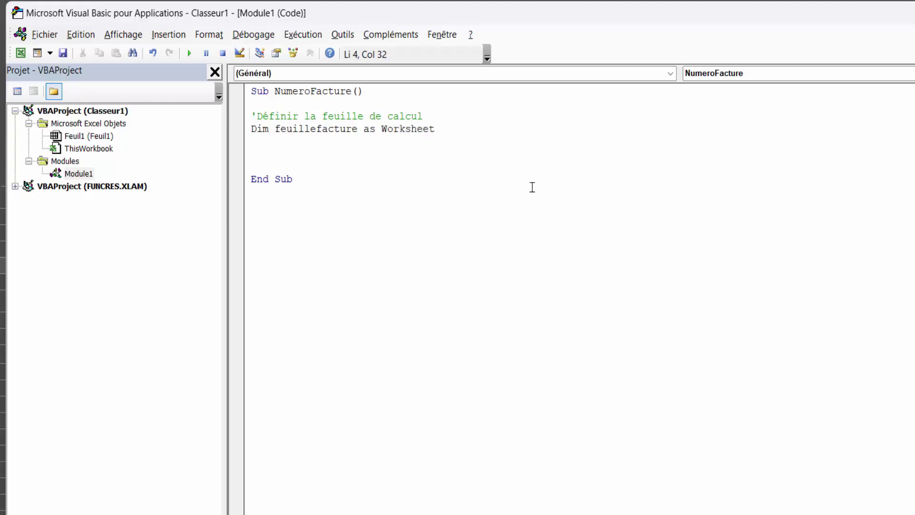
key("Return")
Set feuillefacture = Sheets("Feuil1") and leave blank lines below it.
type("set feuillefacture=sheets")
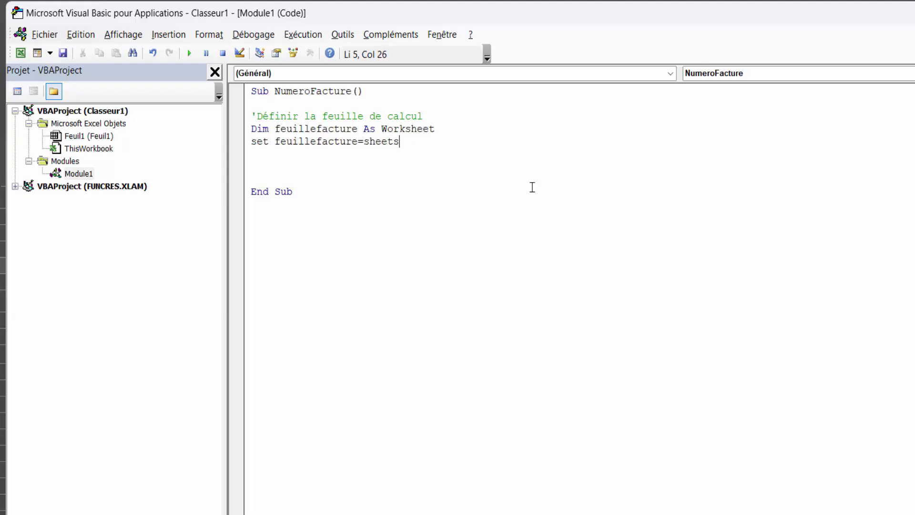
type("(\"Feuil1\"")
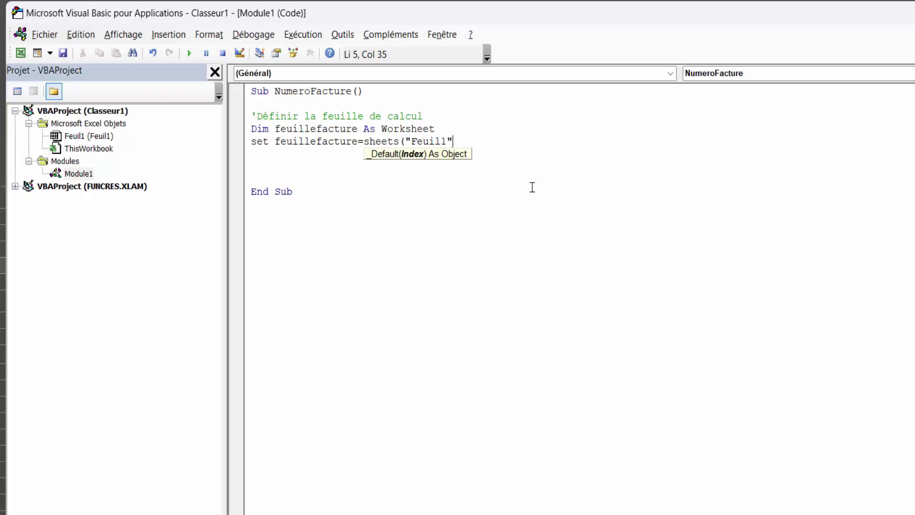
type(")")
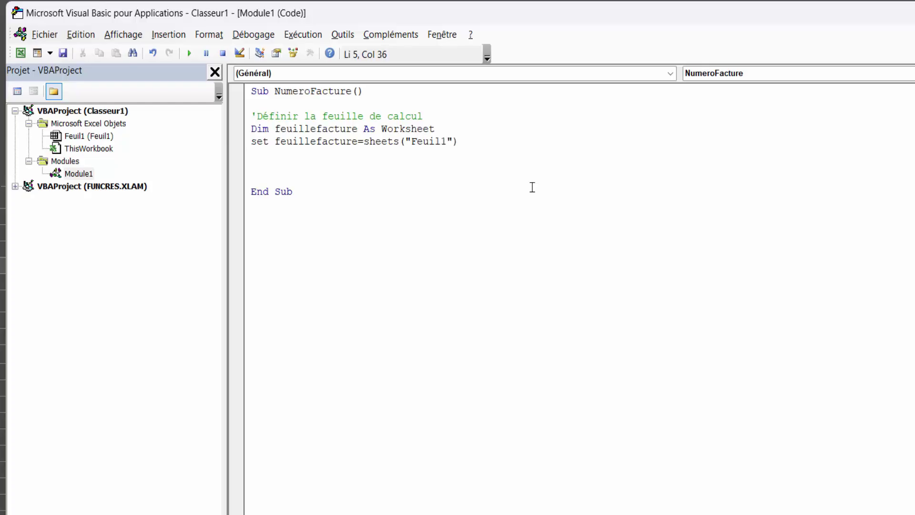
key("Return")
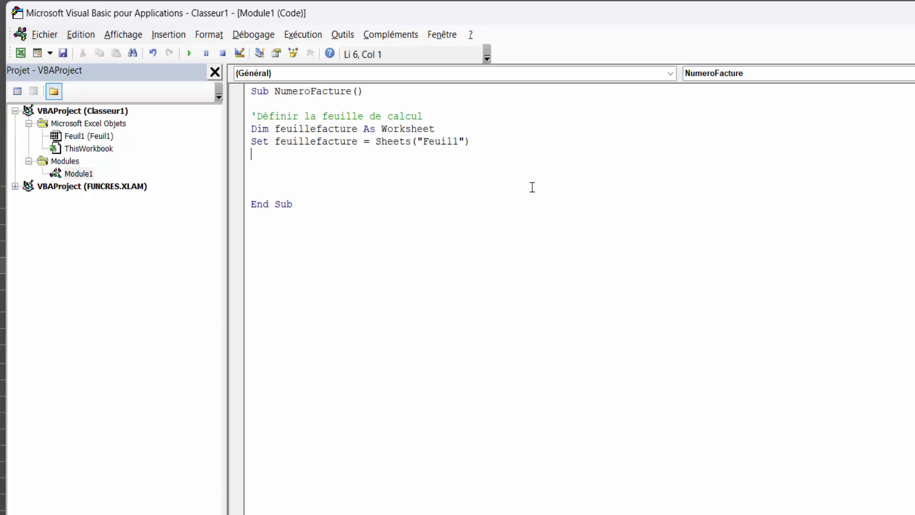
key("Return")
Add the comment 'Récupère le dernier numéro de facture' and declare dernierNumFacture As Long.
left_click(22, 54)
left_click(122, 355)
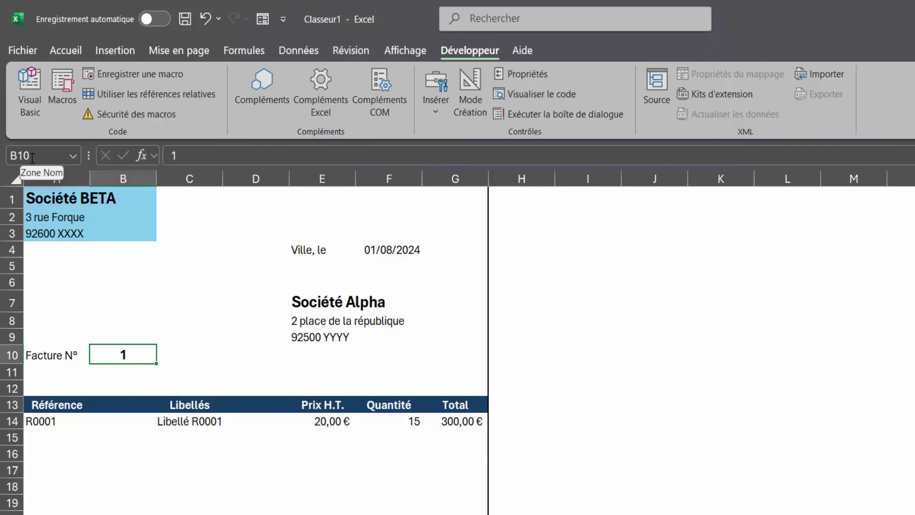
left_click(29, 86)
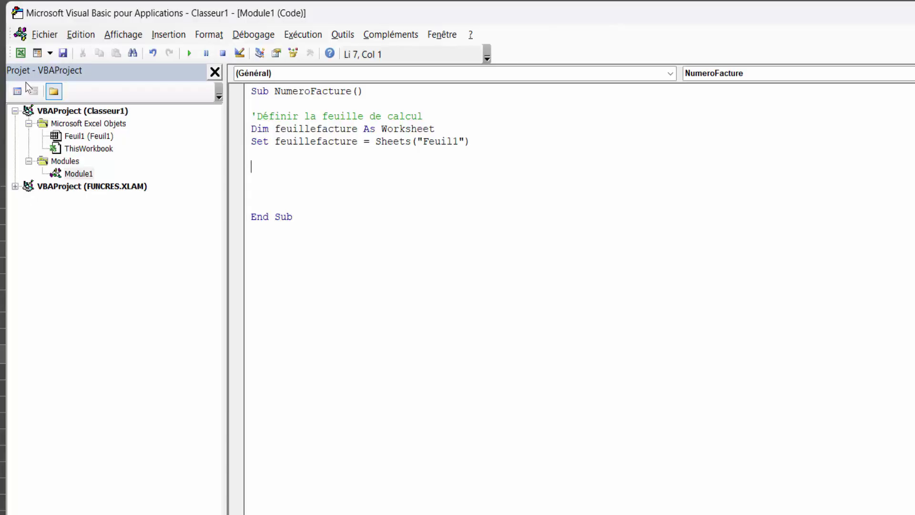
type("\"")
key("BackSpace")
type("'Récupère ")
type("le dernier numéro de facture")
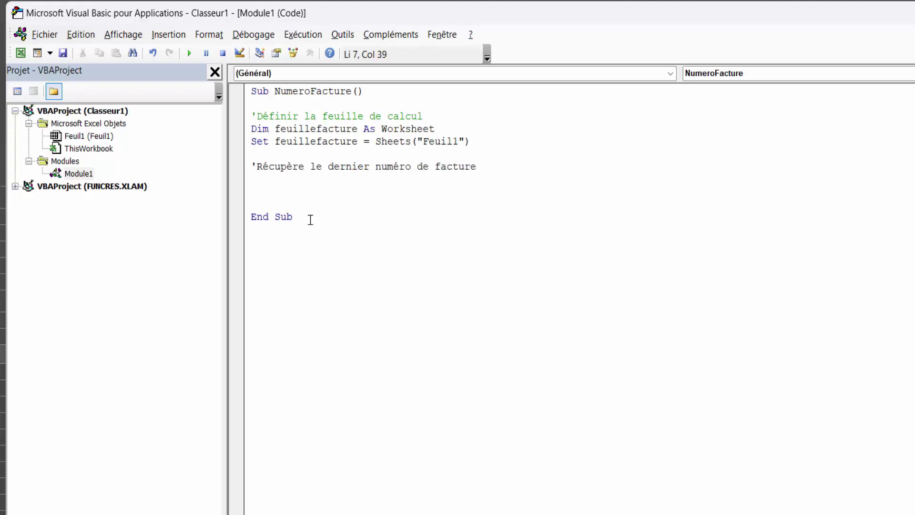
key("Return")
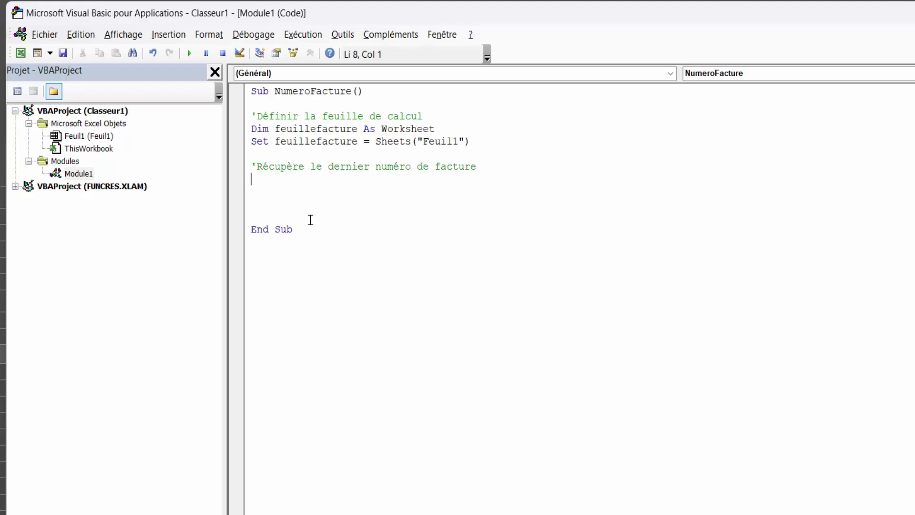
type("Dim ")
type("dernierNumFacture")
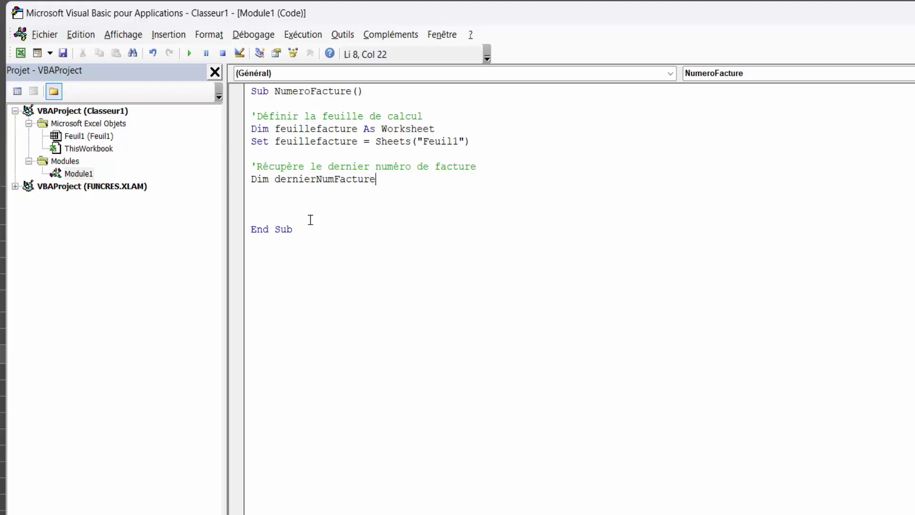
type(" as long")
key("Return")
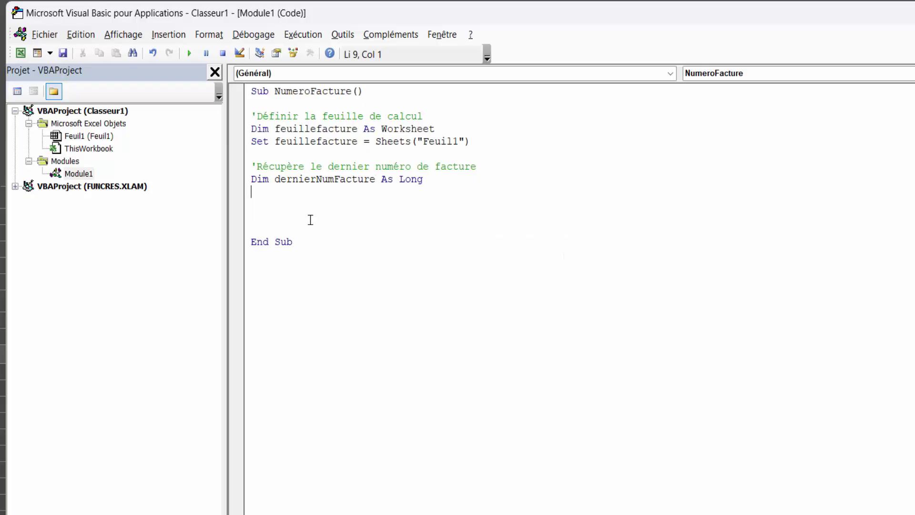
Assign dernierNumFacture = feuillefacture.Range("B10").Value, then move to the empty line below.
type("d")
type("ernierNumFacture")
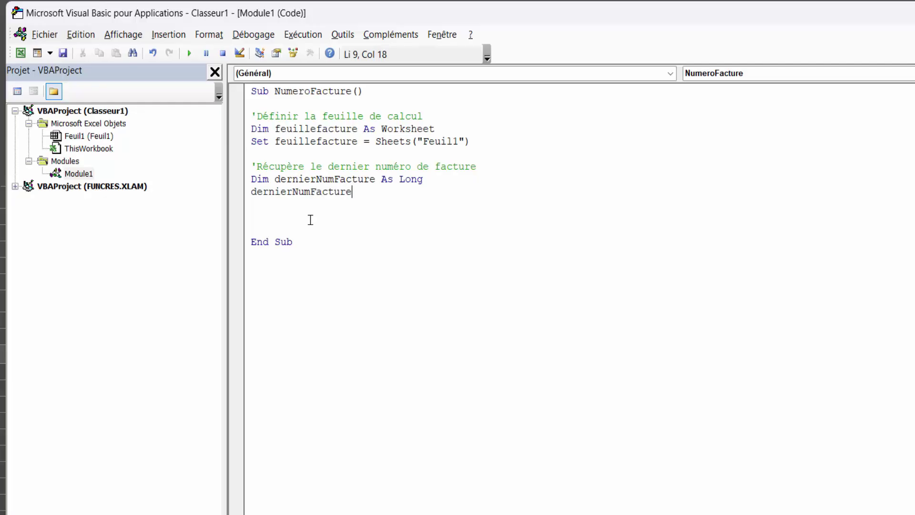
type("= Feuille")
type("facture")
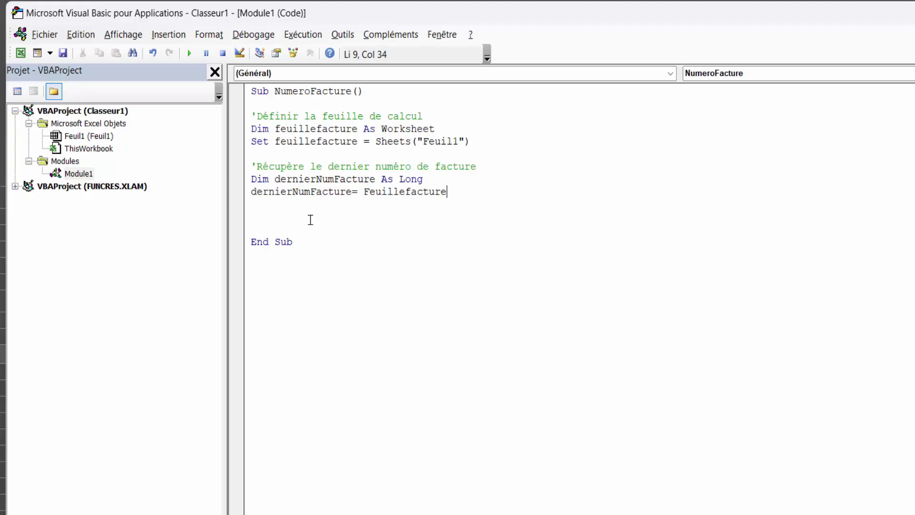
type(".range(\"")
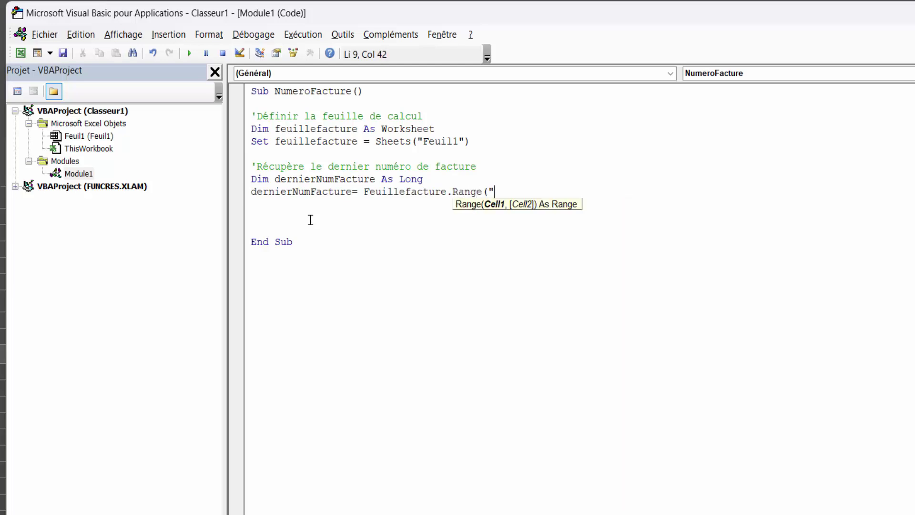
type("B10\")")
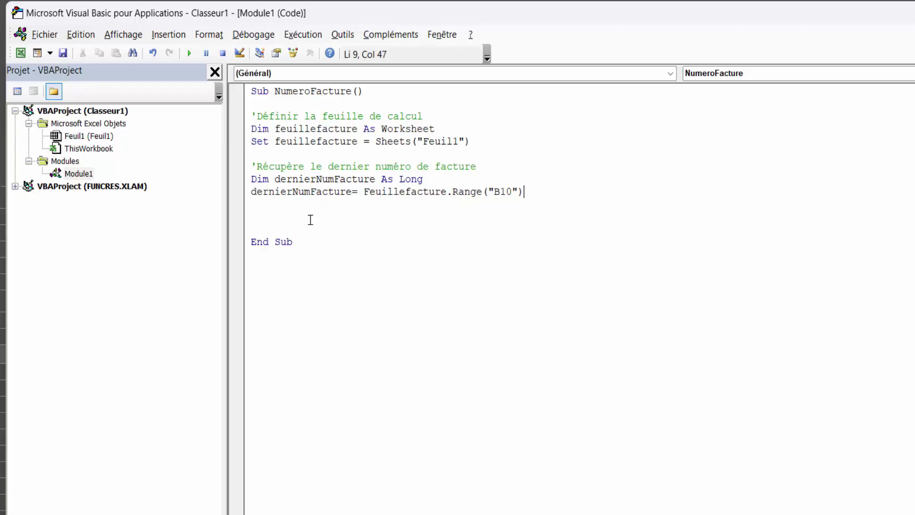
type(".")
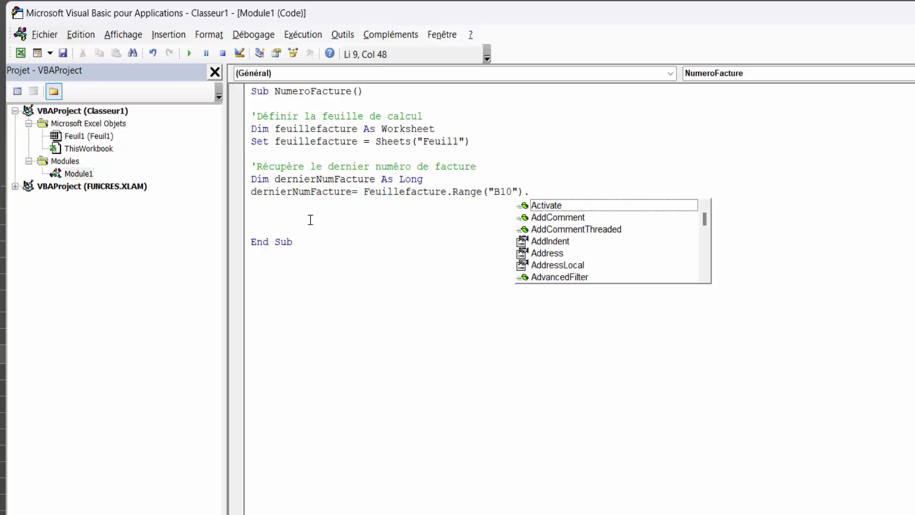
type("value")
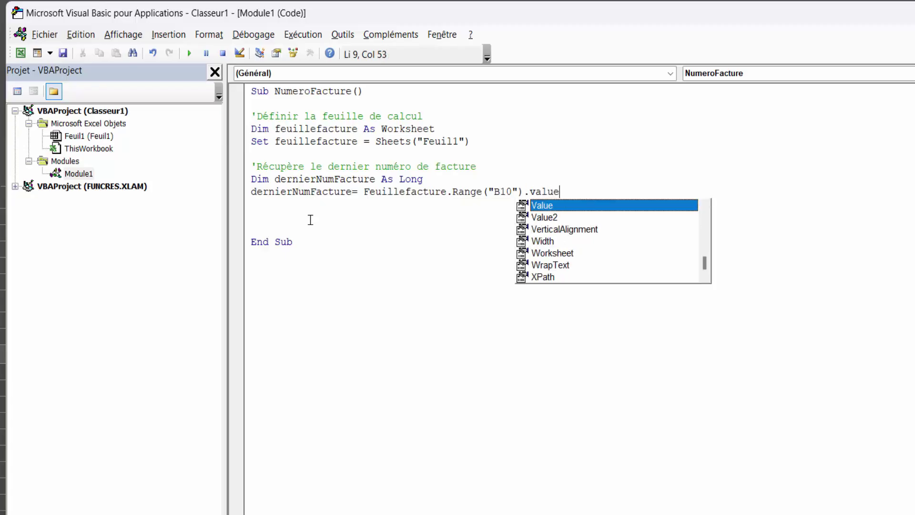
key("Return")
key("Return")
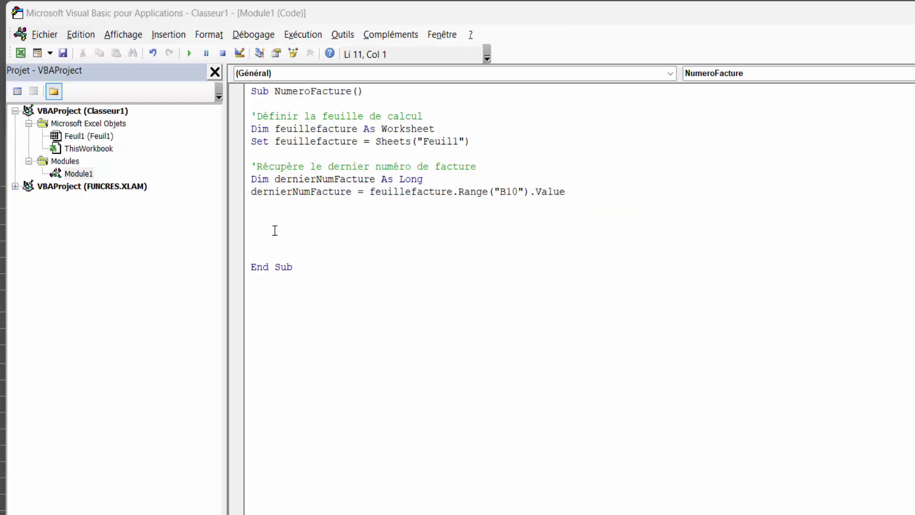
left_click(275, 230)
key("Up")
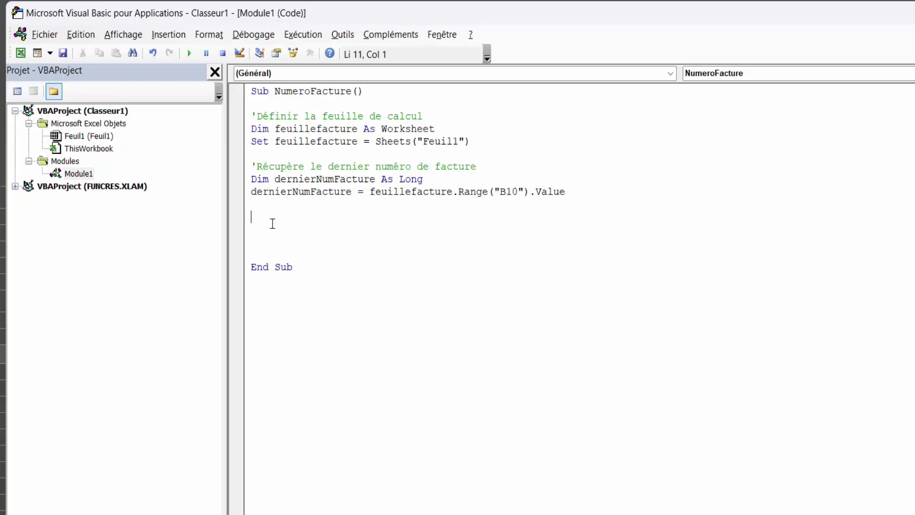
Add the comment 'Incrémenter nouveau numéro de facture avec une boîte de dialogue'.
type("'")
key("BackSpace")
type("'")
key("BackSpace")
type("'")
type("Incrémenter nouveau numéro d")
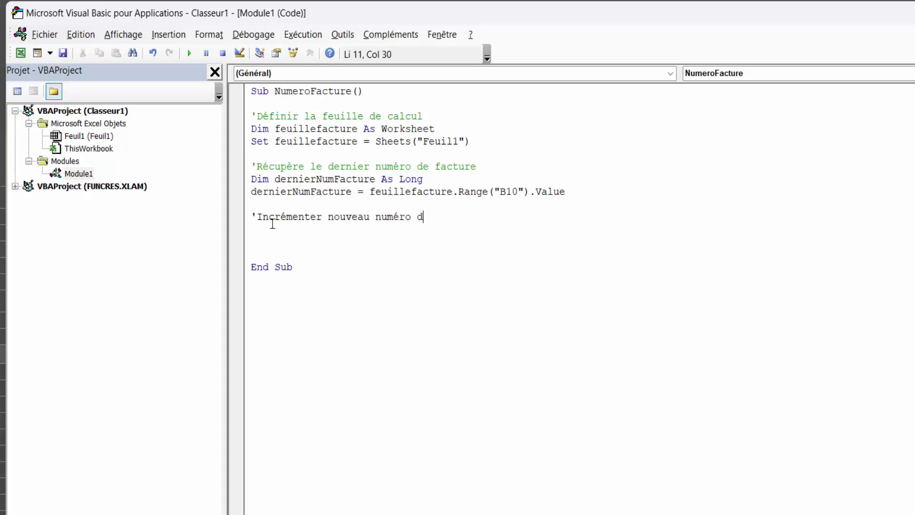
type("e facture avec une boîte de dialogue")
key("Return")
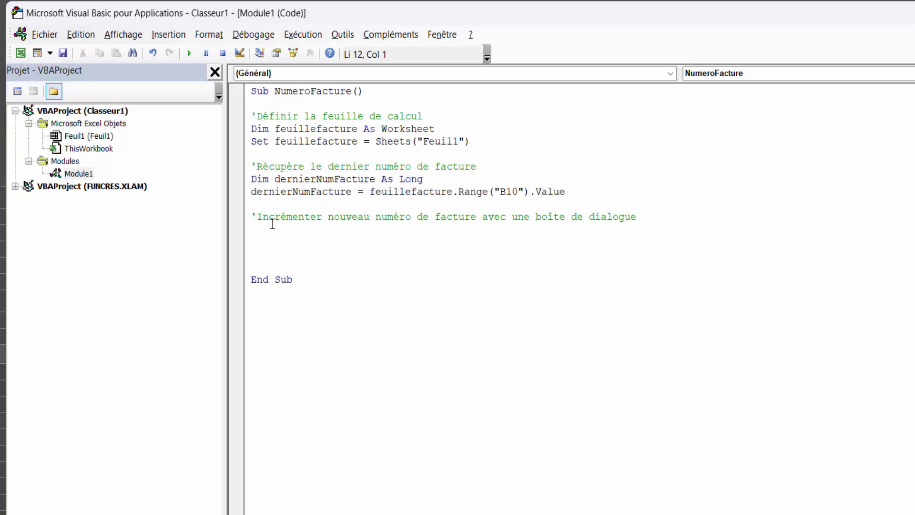
Declare confirmation As VbMsgBoxResult, fixing the missing space flagged by the compile error.
type("Dim")
type(" confirmationas ")
type("VB")
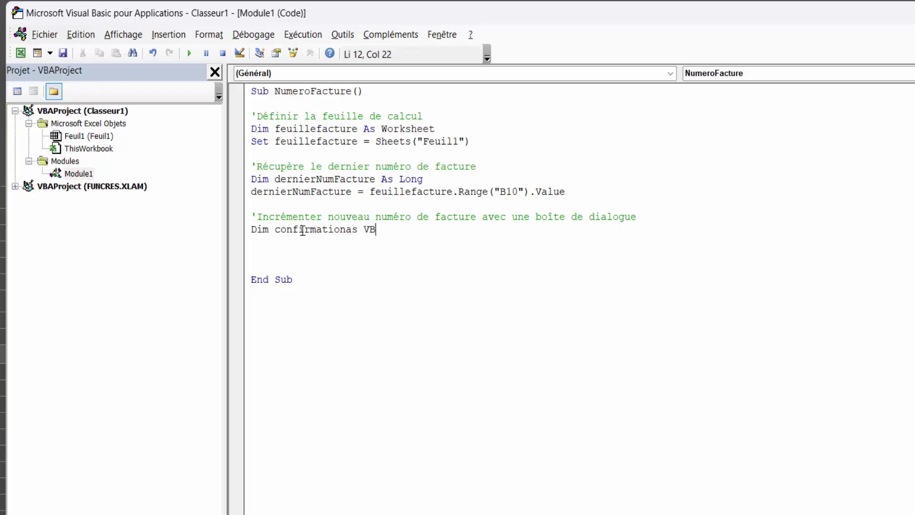
type("MsgBoxResult")
key("Return")
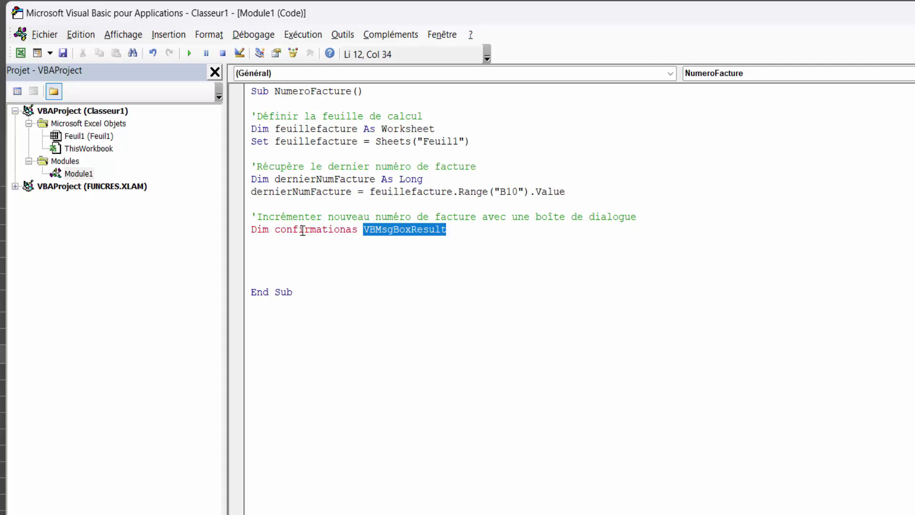
left_click(561, 399)
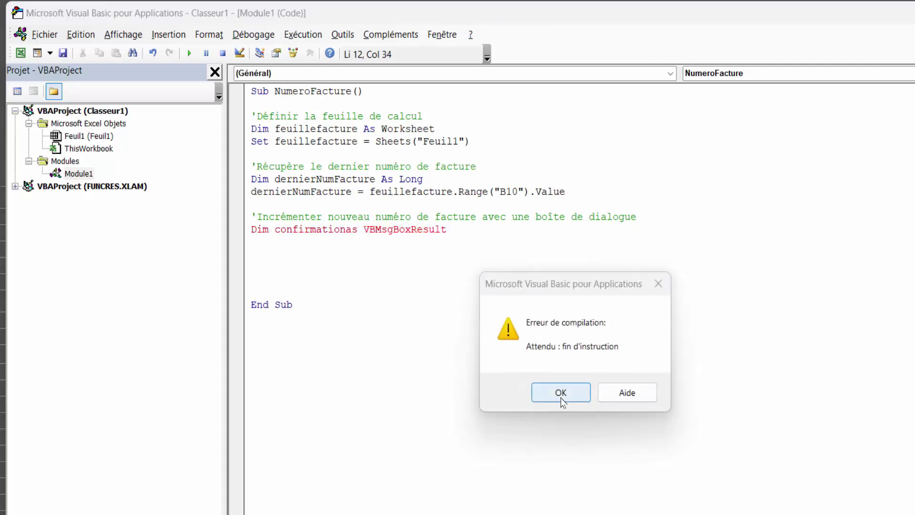
left_click(358, 229)
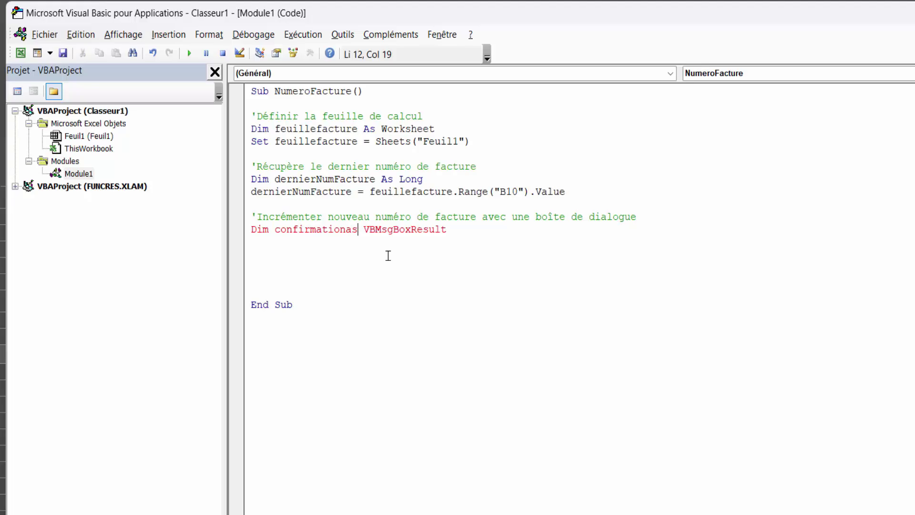
key("Left")
key("Left")
left_click(470, 234)
key("Return")
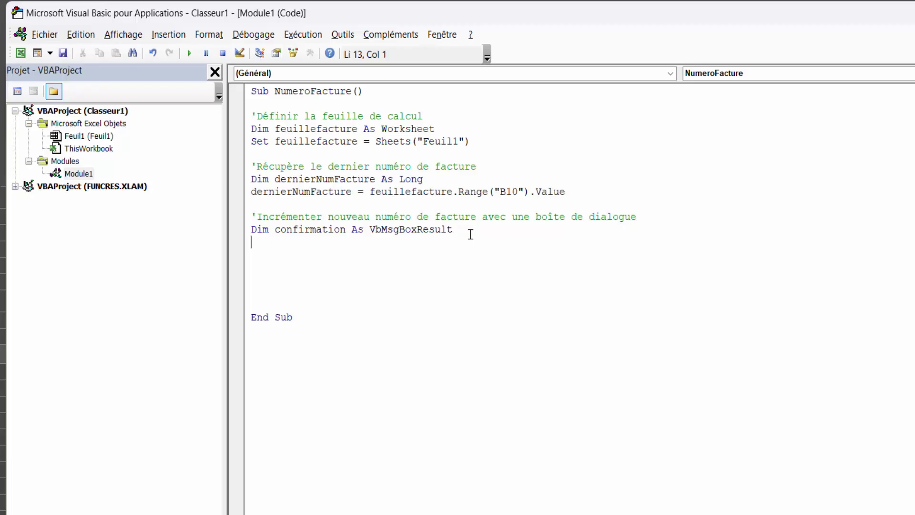
key("Return")
Add the line If confirmation = vbNo Then Exit Sub.
type("If confirmation")
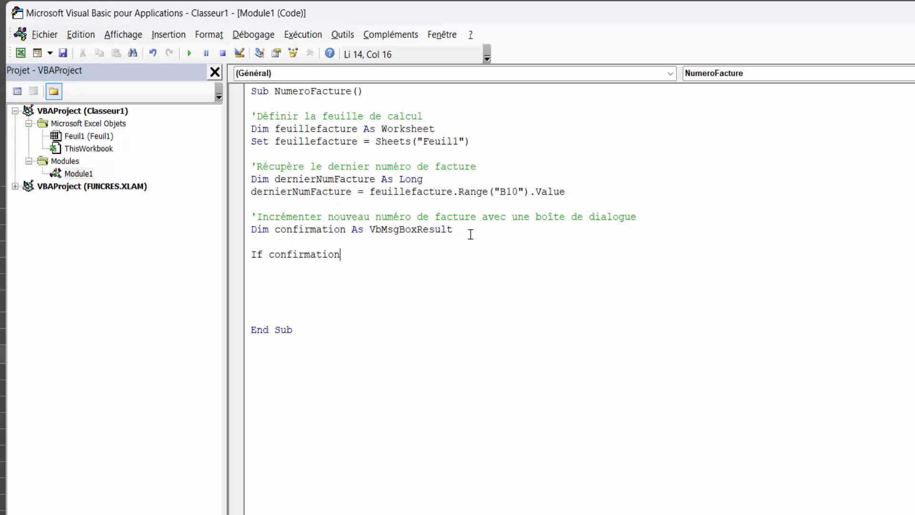
type("=")
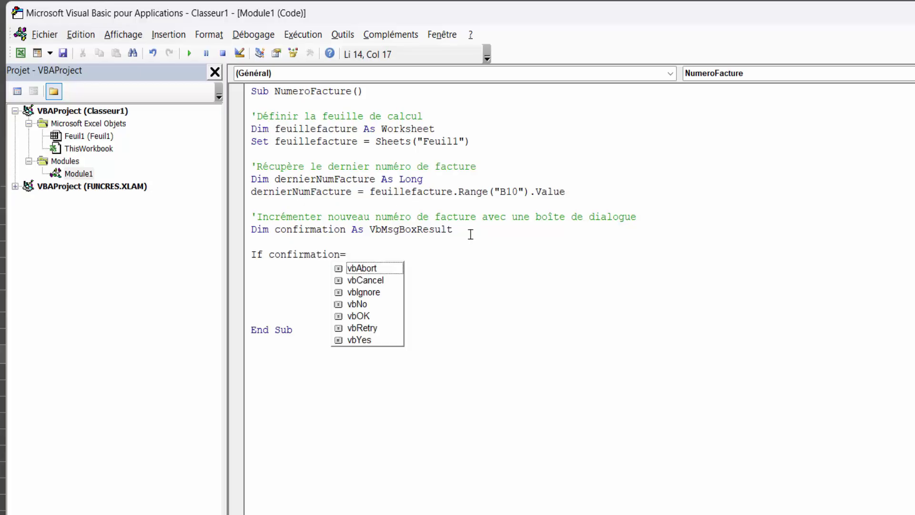
type("vbno")
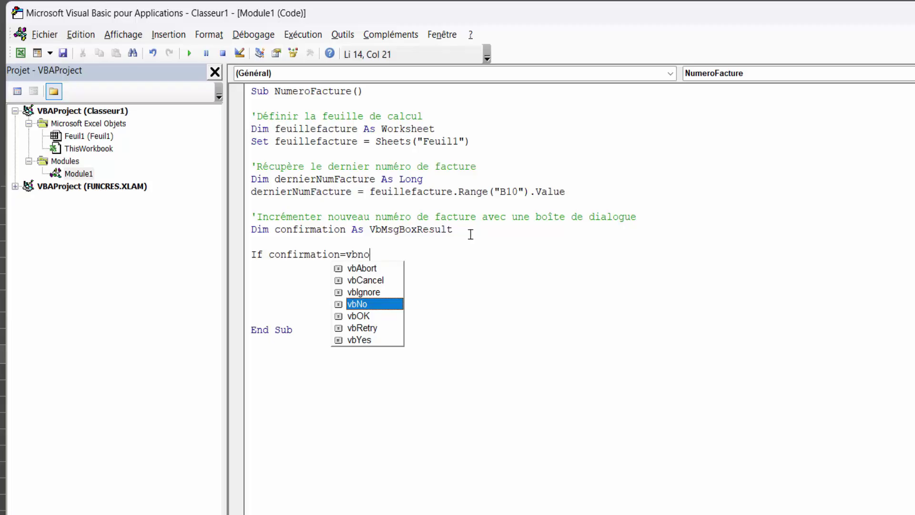
key("Tab")
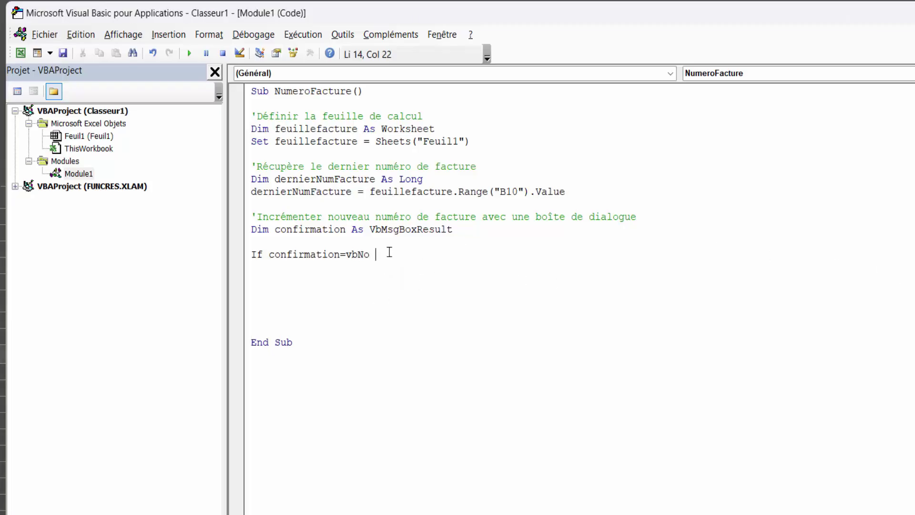
key("BackSpace")
type("then")
key("BackSpace")
key("BackSpace")
key("BackSpace")
key("BackSpace")
type("then exit su")
type("b")
key("Return")
key("Return")
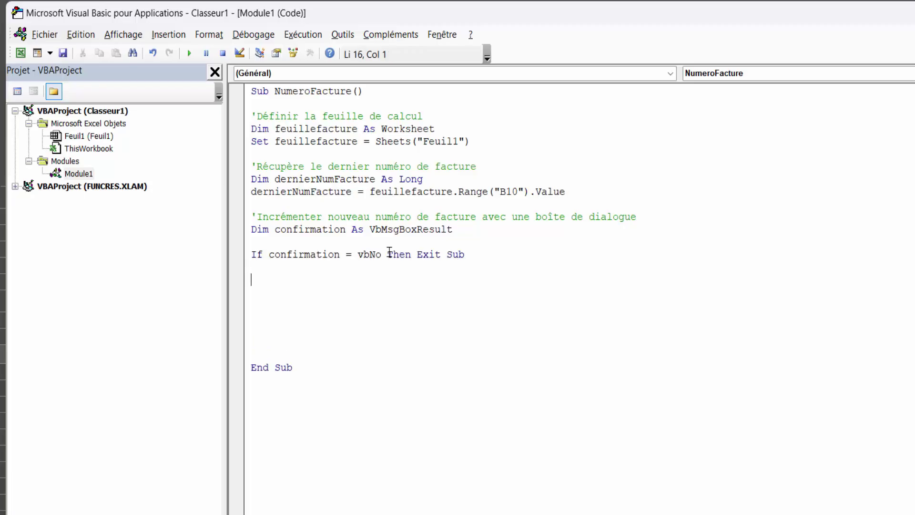
Add the comment 'incrémenter nouveau numéro de facture' followed by an empty line.
type("\"")
type("4")
key("BackSpace")
type("'")
type("incrém")
key("BackSpace")
type("menter ")
type("nouveau numéro de facture")
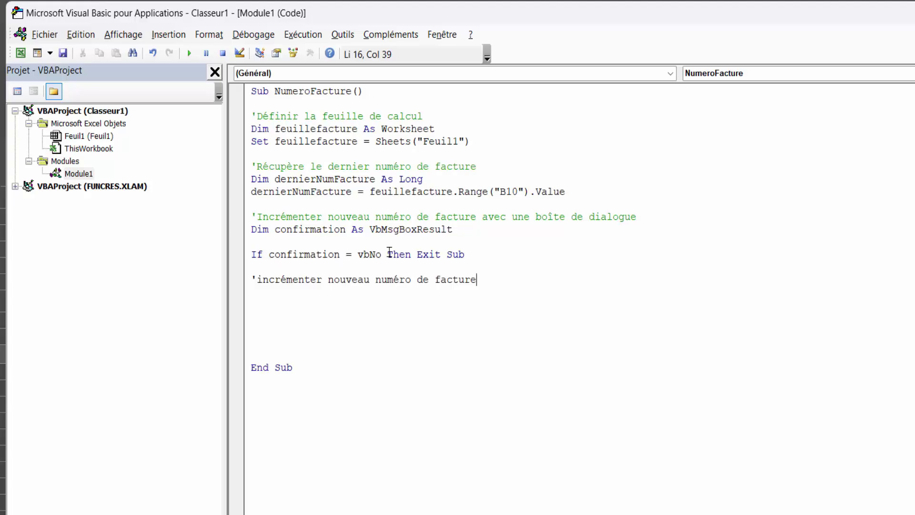
key("Return")
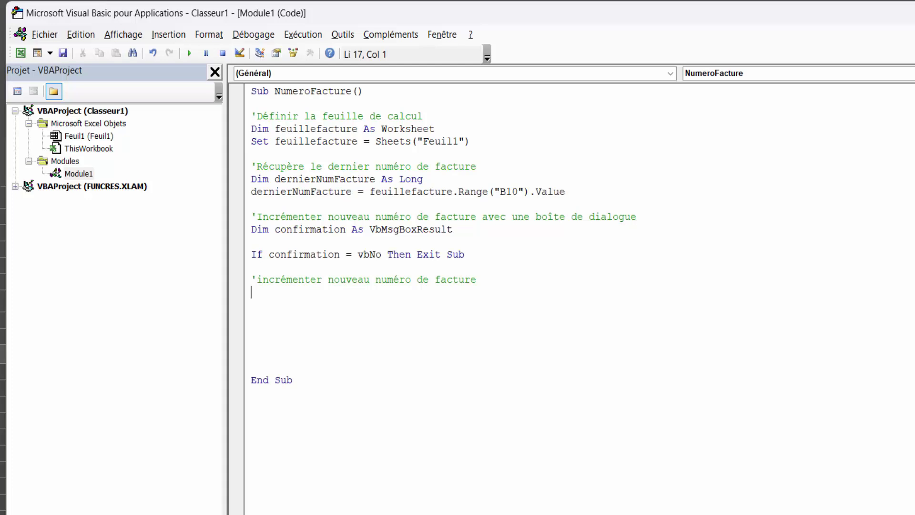
Add the line feuillefacture.Range("B10").Value = dernierNumFacture + 1 to the macro.
type("feuillefacture")
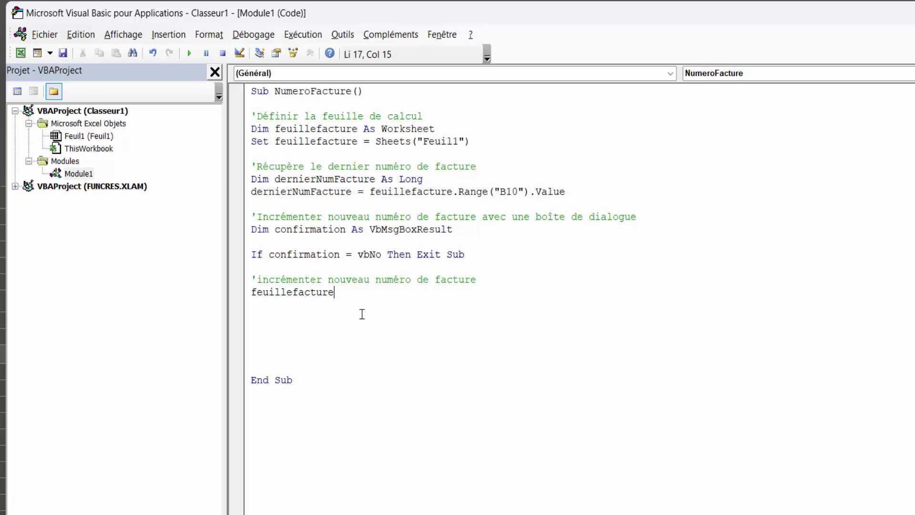
type(".range(")
type("\"B10\")")
type(".v")
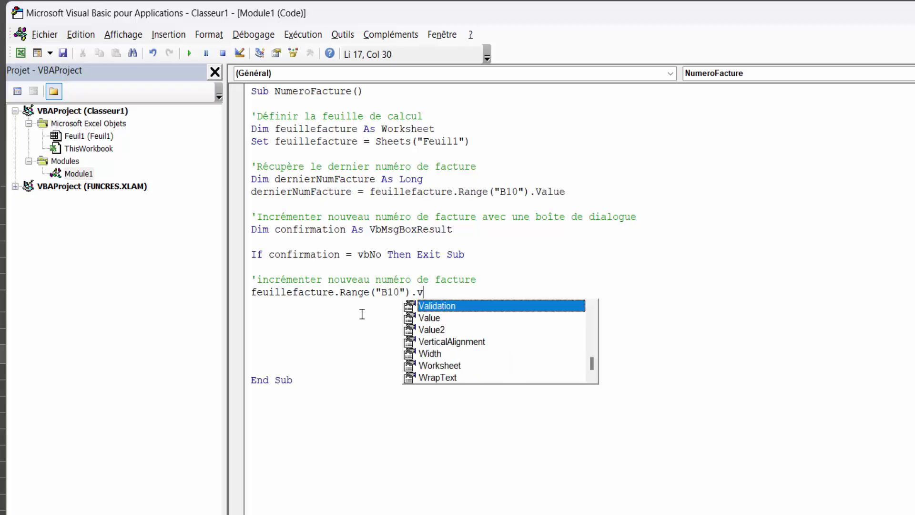
type("alue")
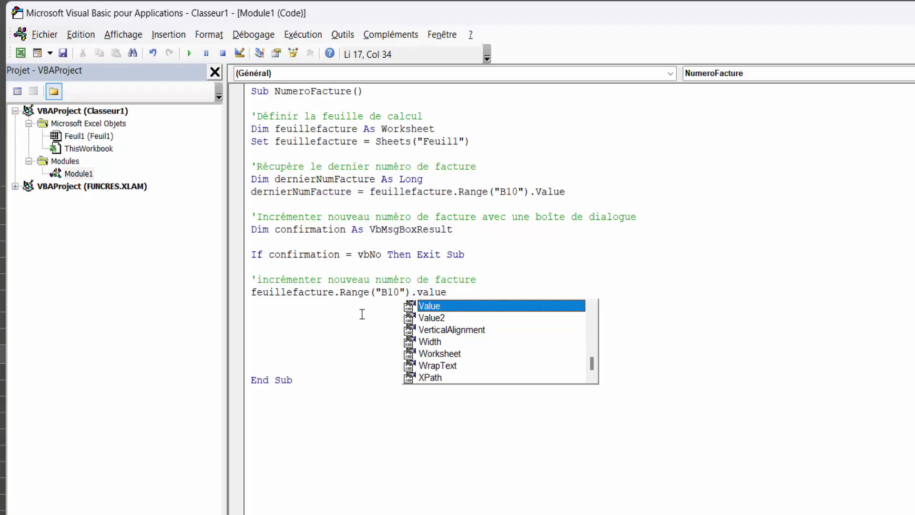
type("=dernierNumFacture+1")
key("Down")
key("Down")
key("Delete")
key("Delete")
key("Delete")
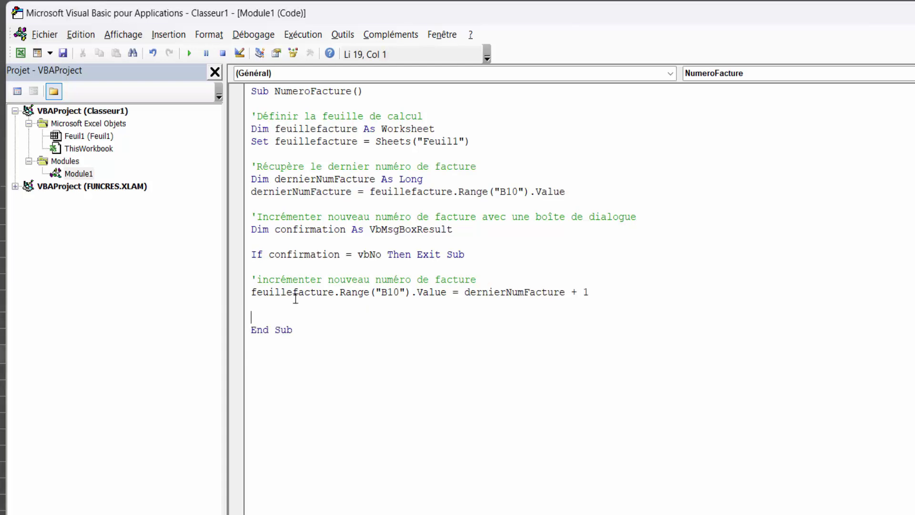
left_click(22, 54)
Run the NumeroFacture macro from the Macros list, raising B10 to 2.
left_click(607, 264)
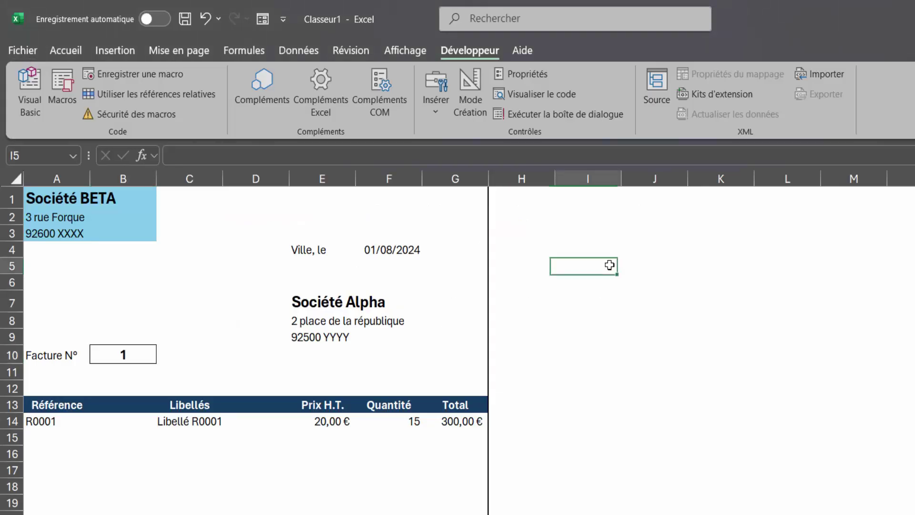
left_click(62, 82)
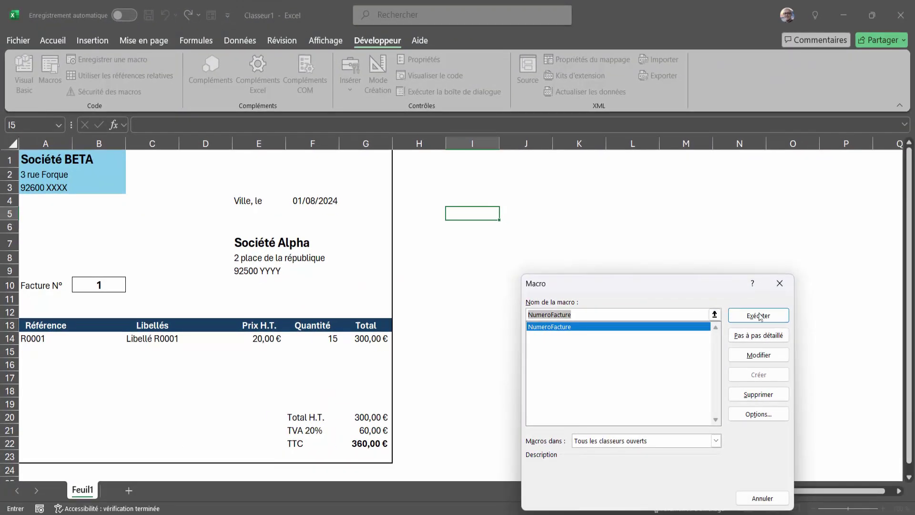
left_click(758, 316)
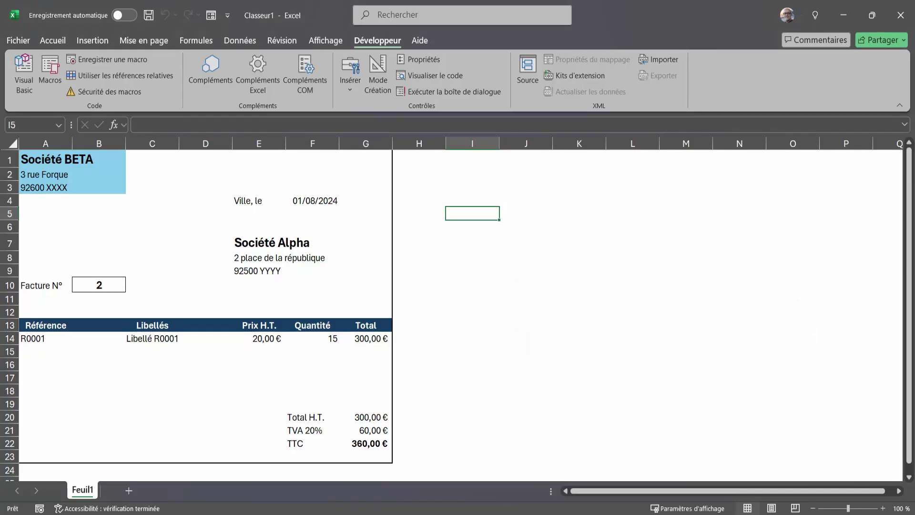
Reset B10 to 1 and reopen the Visual Basic editor.
key("alt+F11")
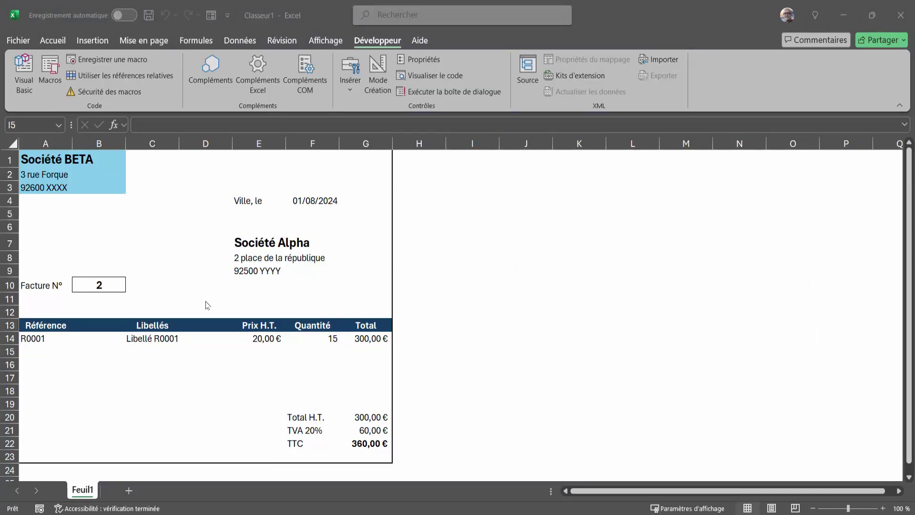
left_click(98, 285)
type("1")
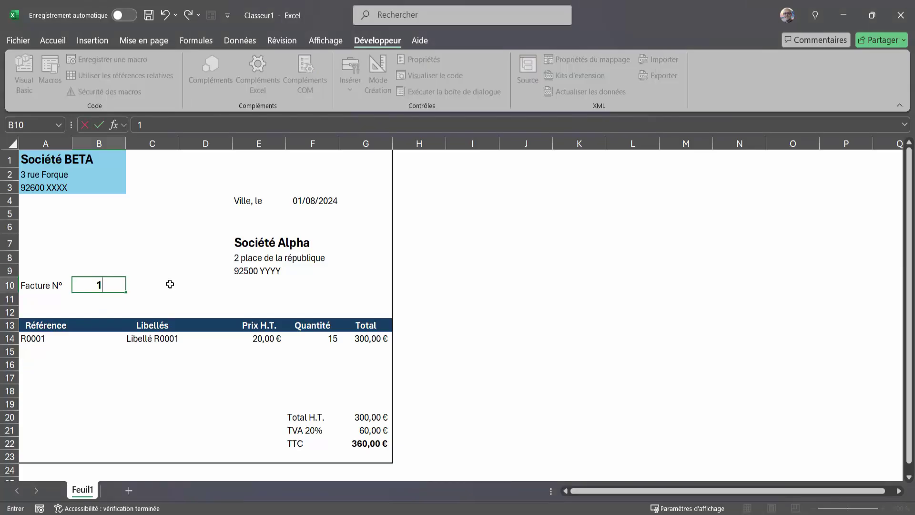
key("Return")
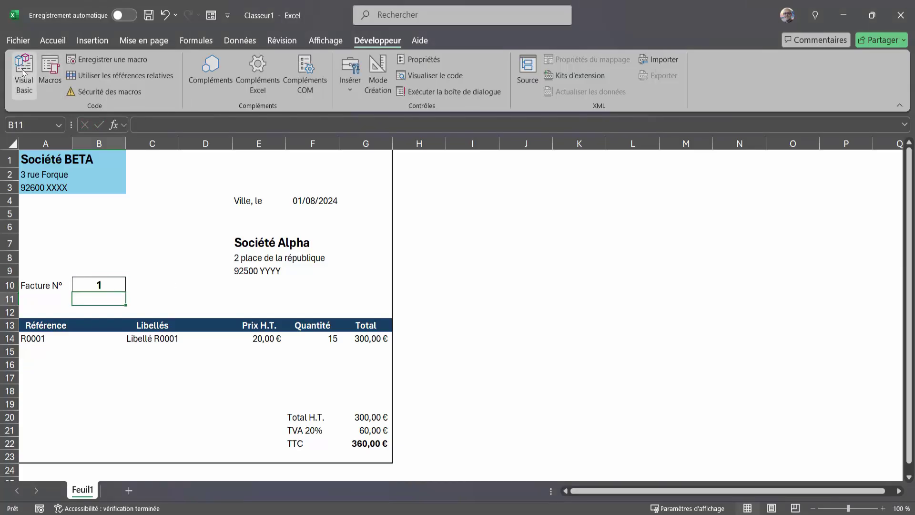
left_click(22, 72)
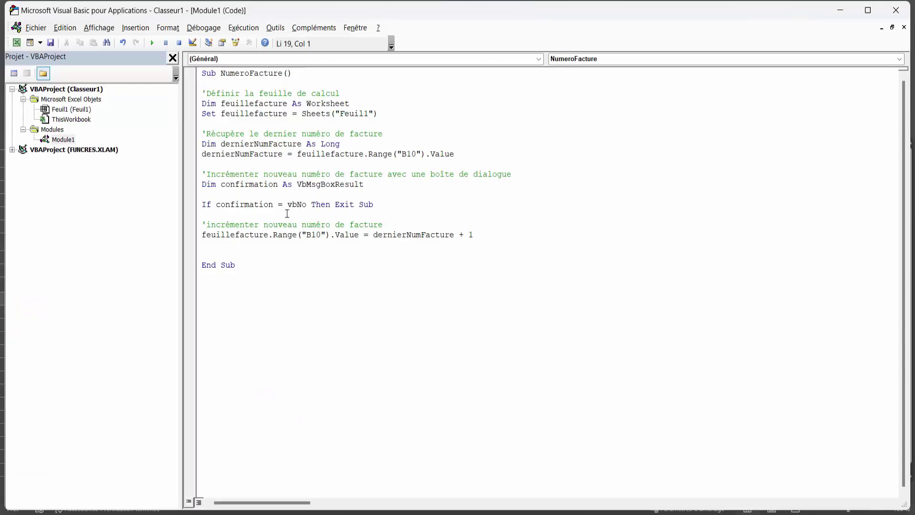
Add confirmation = MsgBox("Voulez vous un nouveau numéro de facture ?", vbYesNo, "Choisir Oui ou Non") below the declaration.
left_click(411, 206)
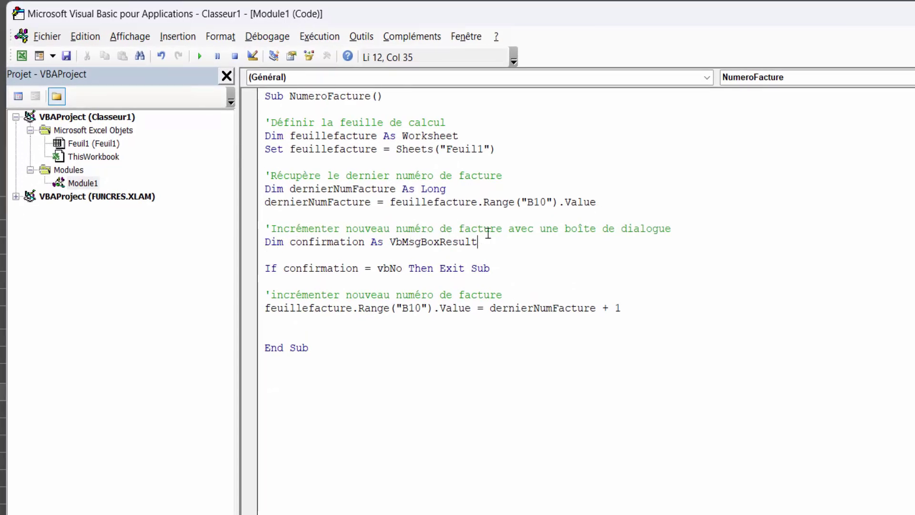
key("Return")
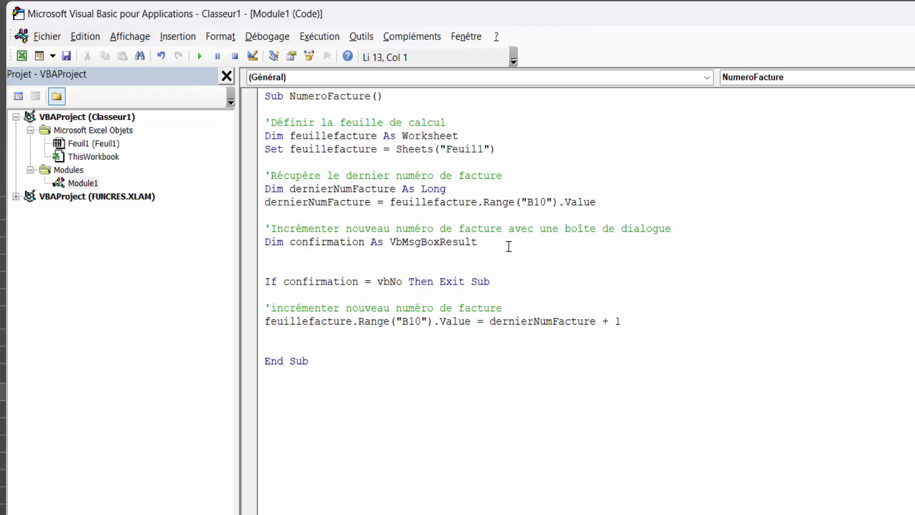
type("confirmation")
type("=Msgbox")
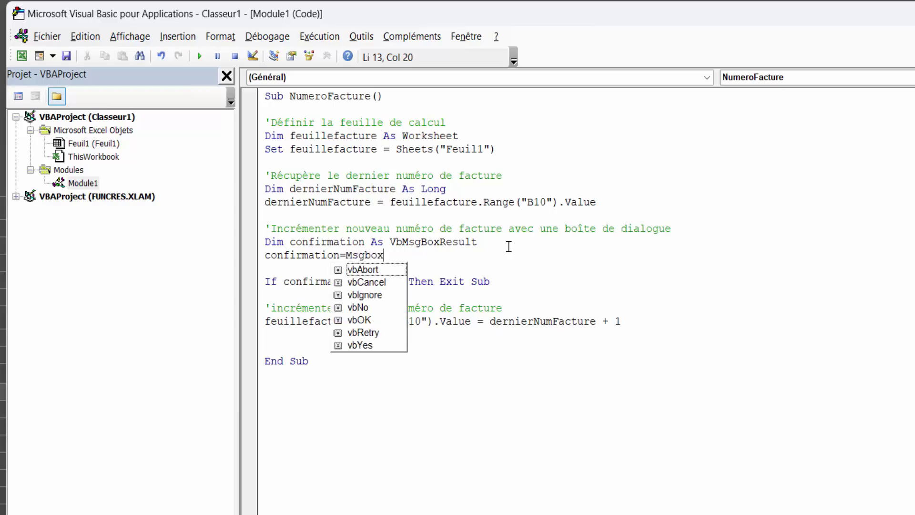
type("(\"Voulez vous un nouveau numéro de facture ?\"")
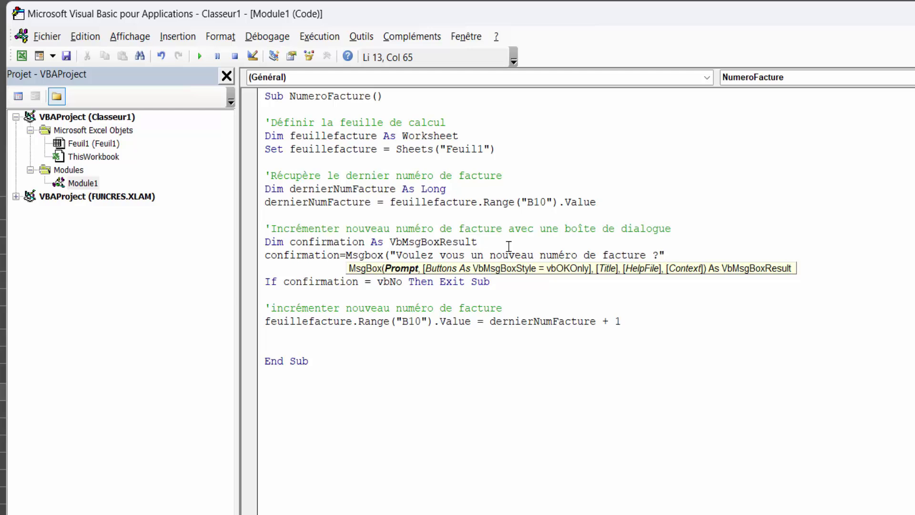
type(",")
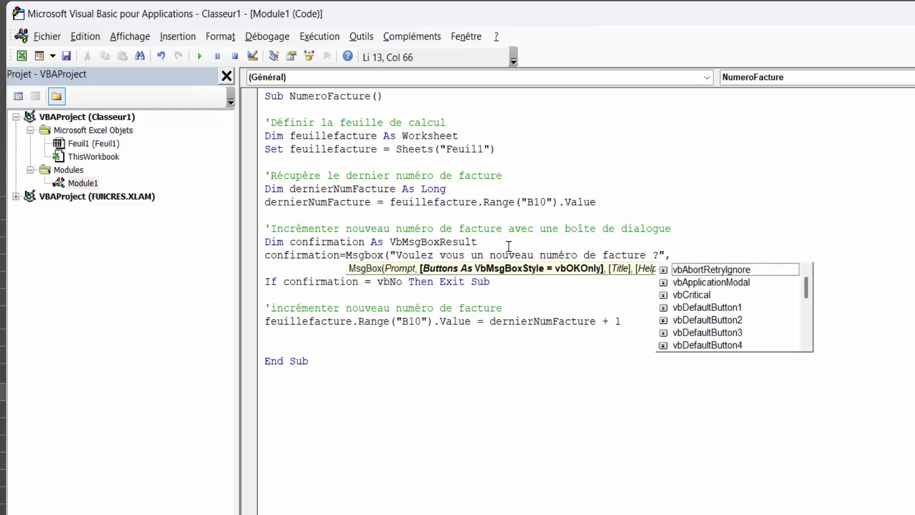
key("Escape")
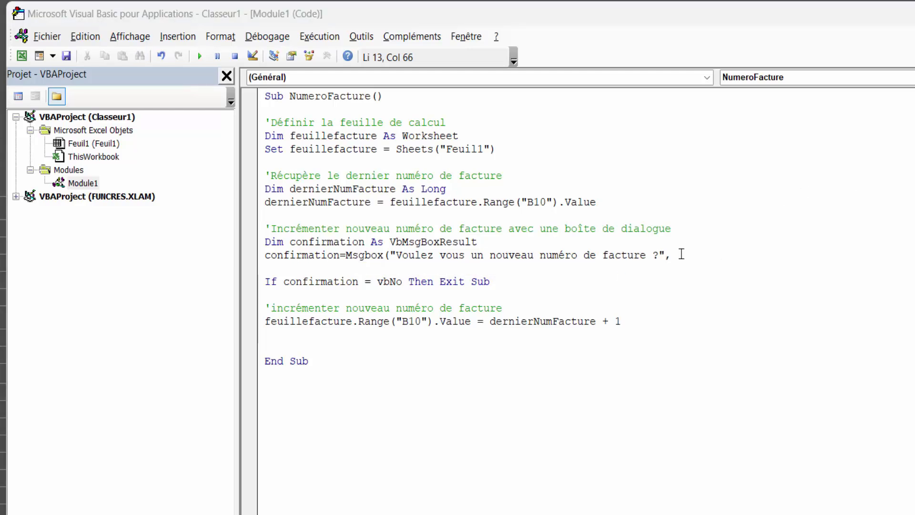
key("BackSpace")
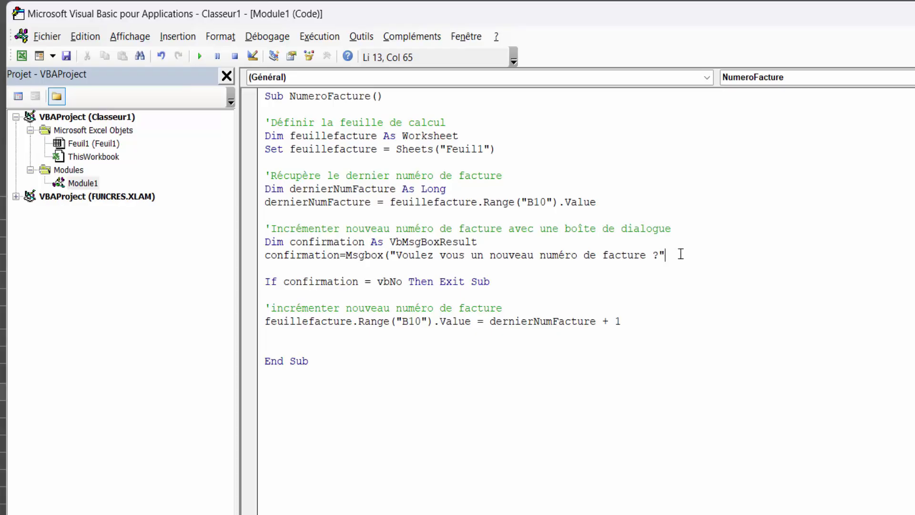
type("?")
key("BackSpace")
type(",")
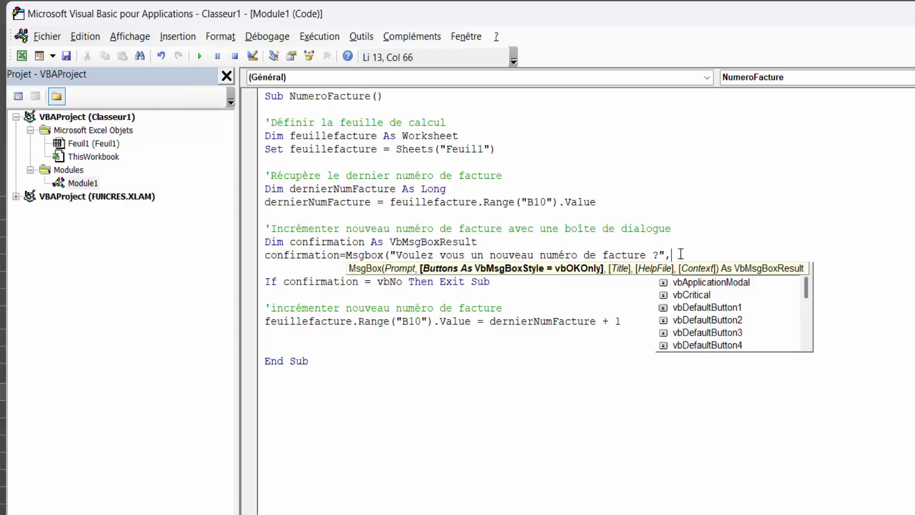
type("vby")
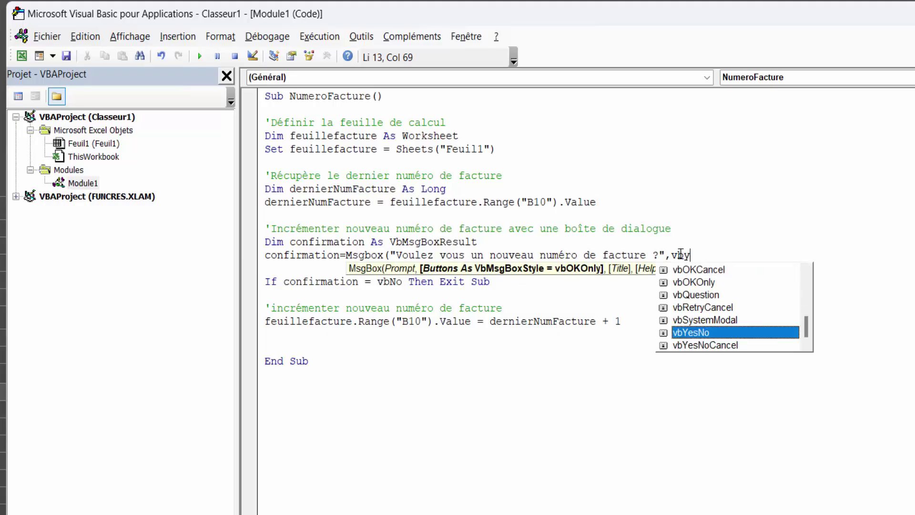
double_click(721, 330)
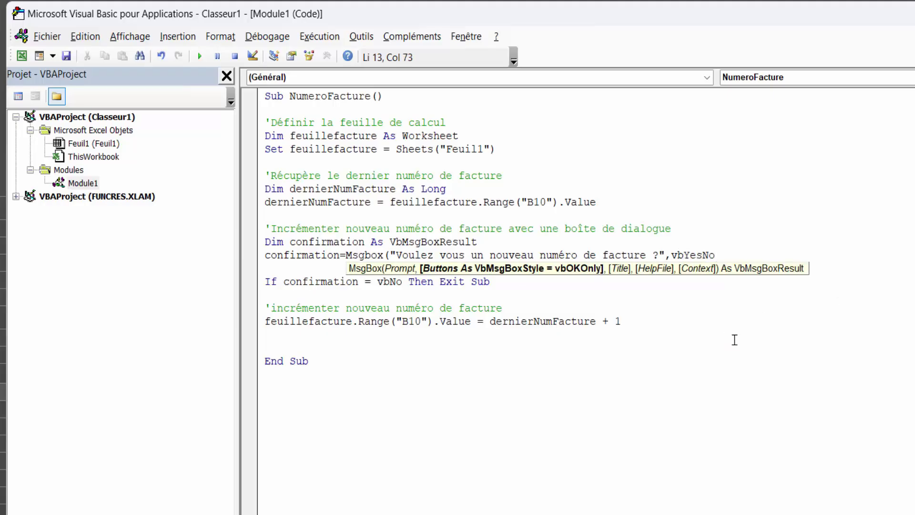
type(";")
key("BackSpace")
type(",")
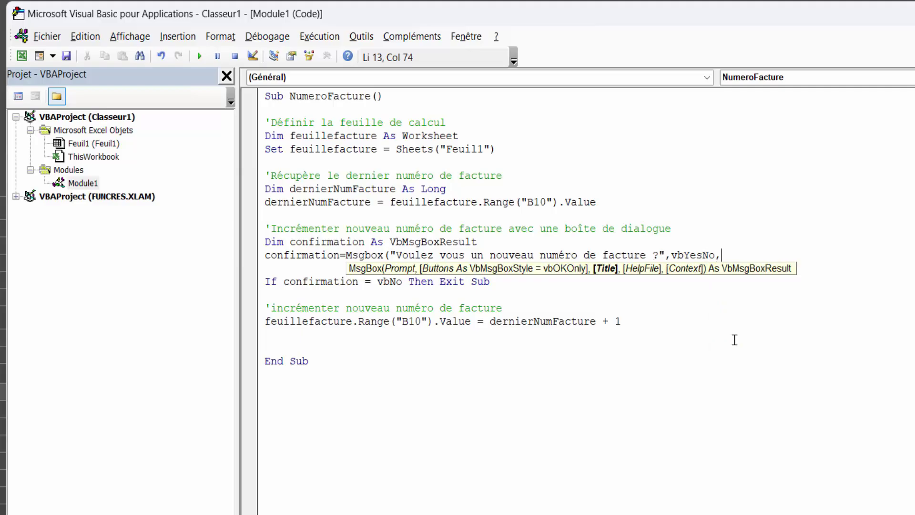
type("\"Choi")
type("sir Oui ou Non")
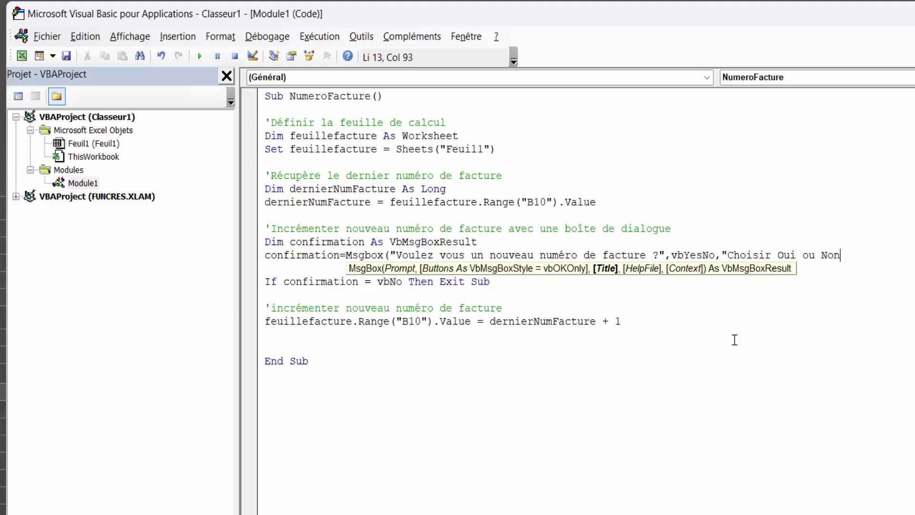
type("\"")
type(")")
key("Return")
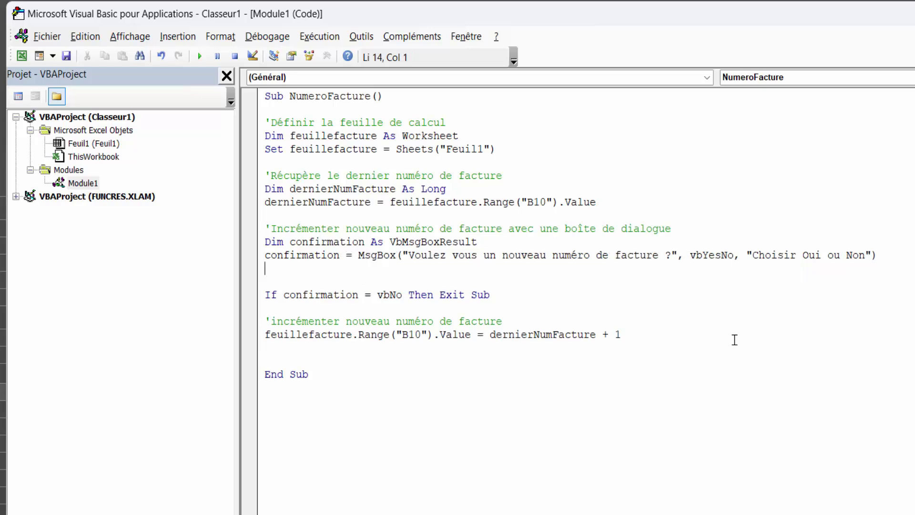
Run NumeroFacture from the Macros list and answer Non, leaving B10 at 1.
left_click(21, 56)
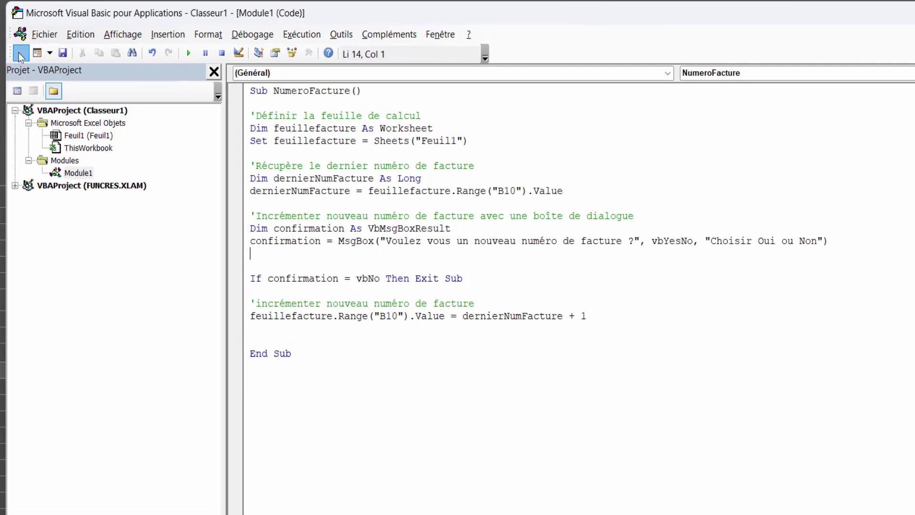
left_click(466, 210)
left_click(109, 284)
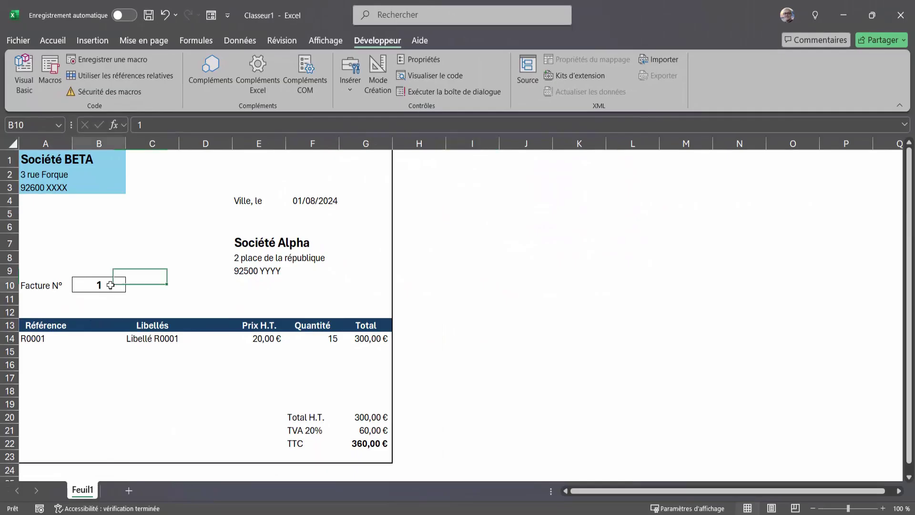
left_click(51, 71)
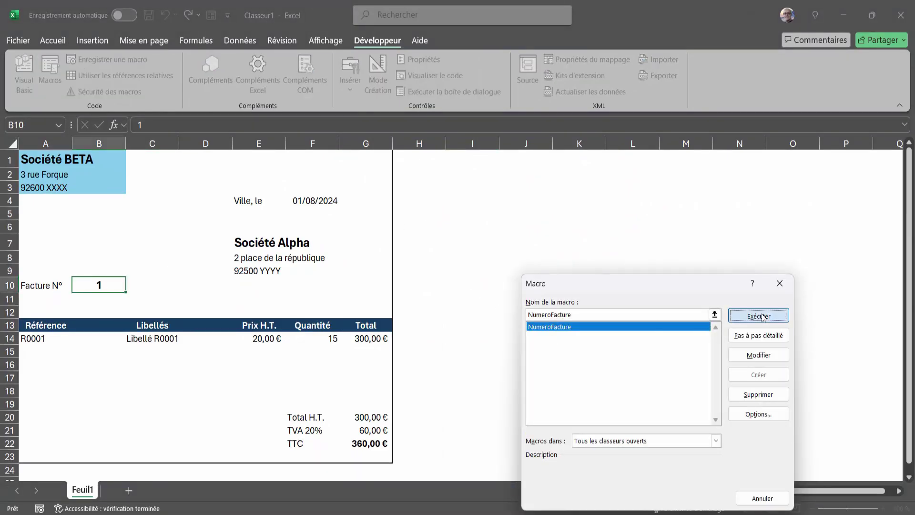
left_click(758, 315)
left_click_drag(474, 246, 514, 269)
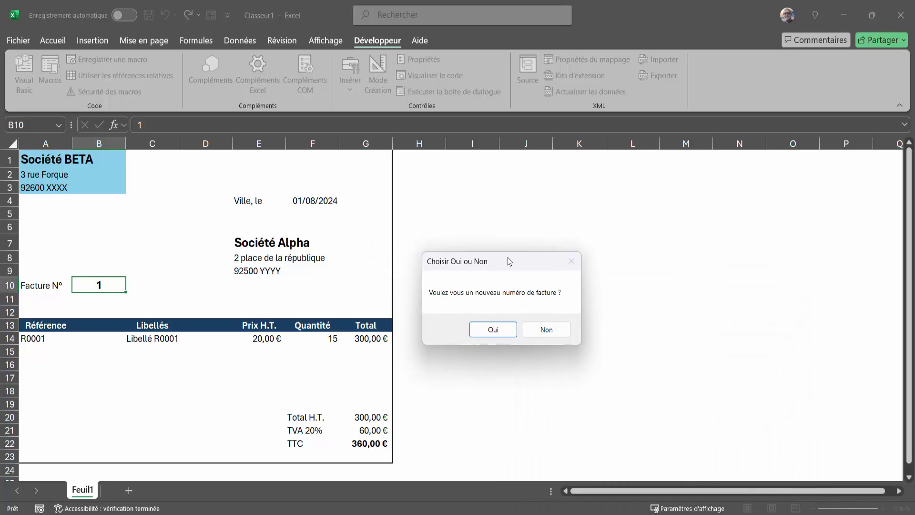
left_click(553, 333)
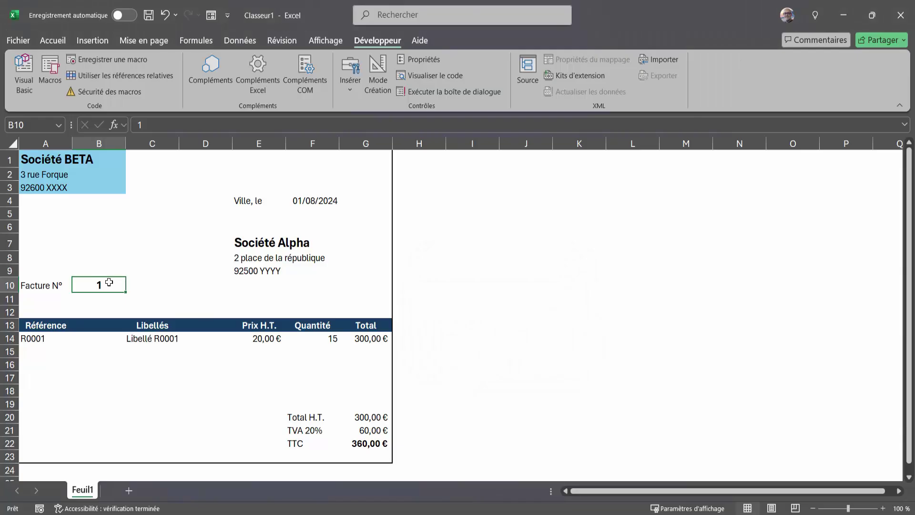
Run NumeroFacture again and answer Oui so Facture N° becomes 2.
left_click(46, 70)
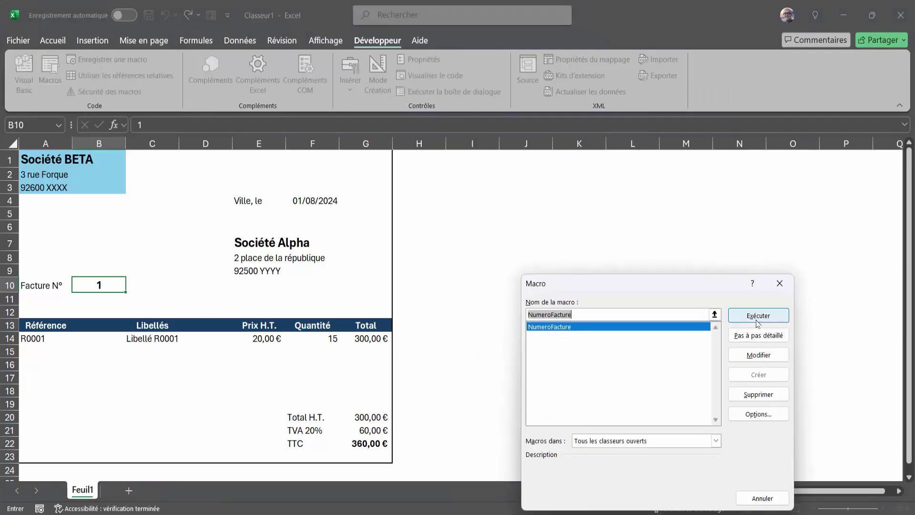
left_click(757, 320)
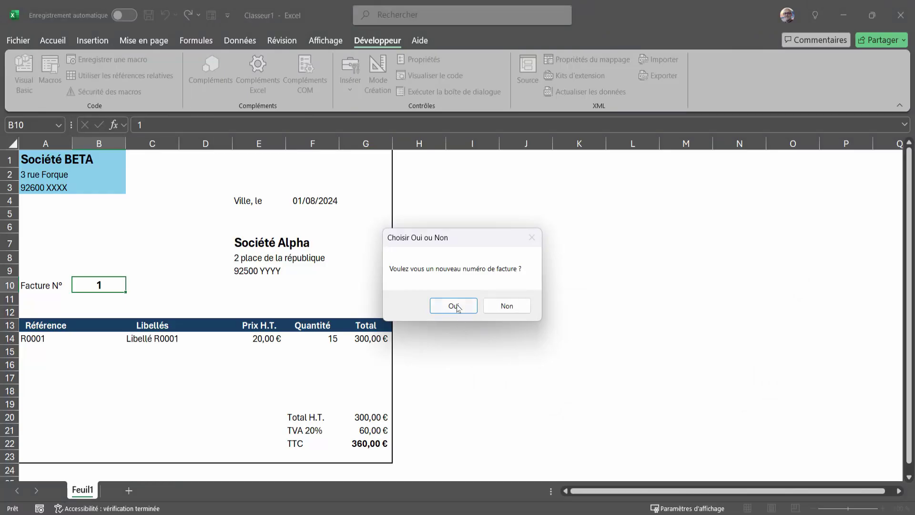
left_click(455, 305)
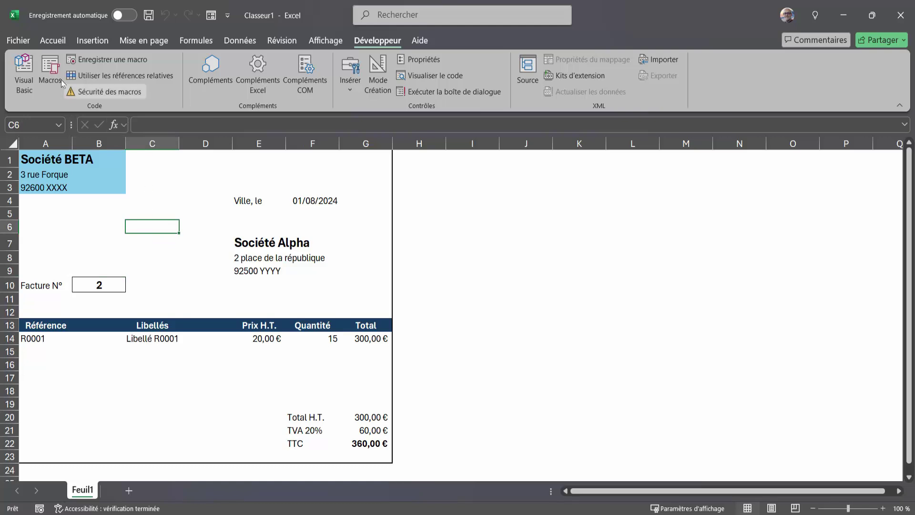
Save the workbook on the Bureau as 'Macro', type Classeur Excel (prenant en charge les macros).
left_click(16, 41)
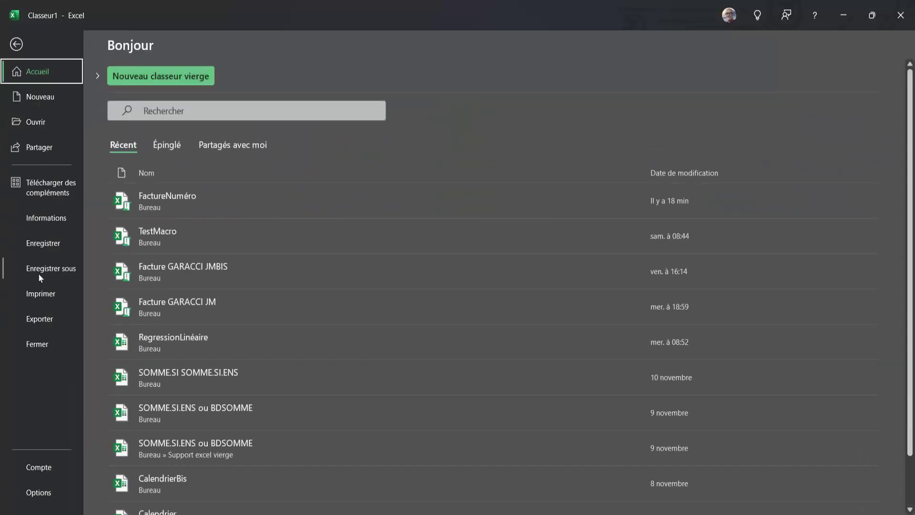
left_click(40, 269)
double_click(154, 245)
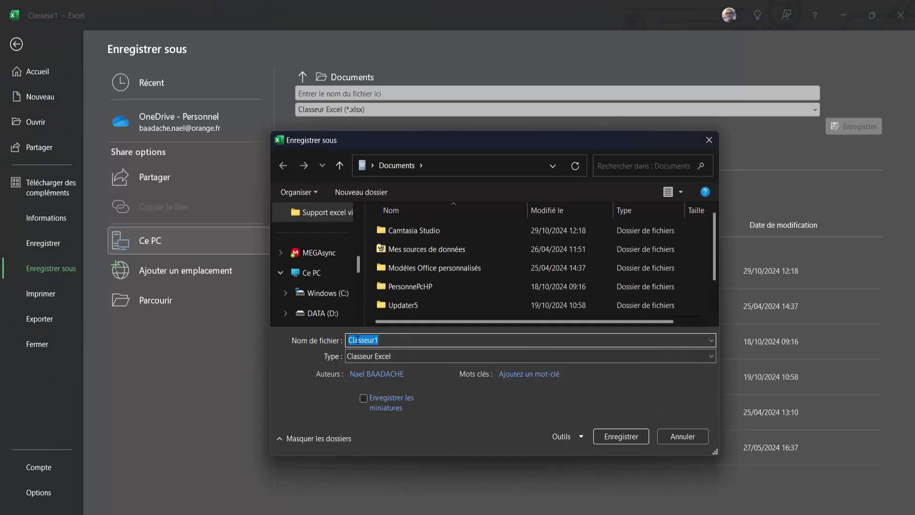
type("Marco")
key("BackSpace")
key("BackSpace")
key("BackSpace")
type("cro")
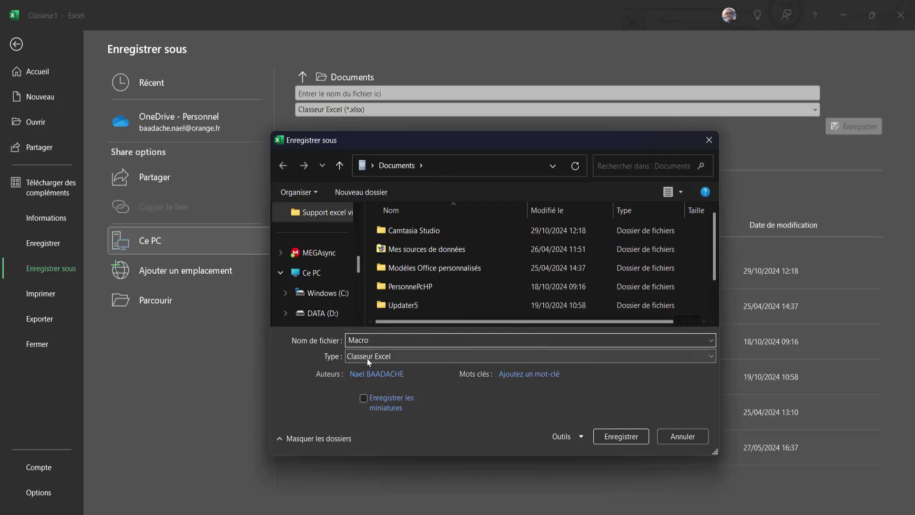
left_click(368, 357)
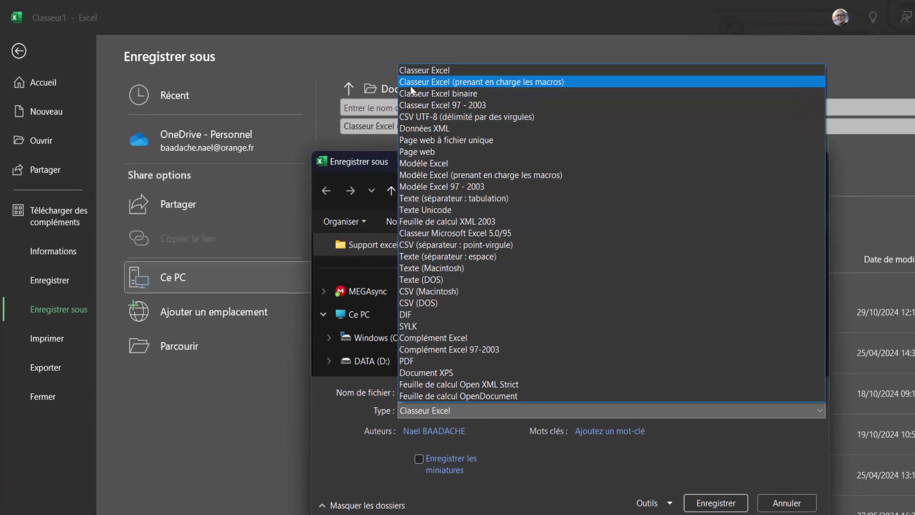
left_click(418, 73)
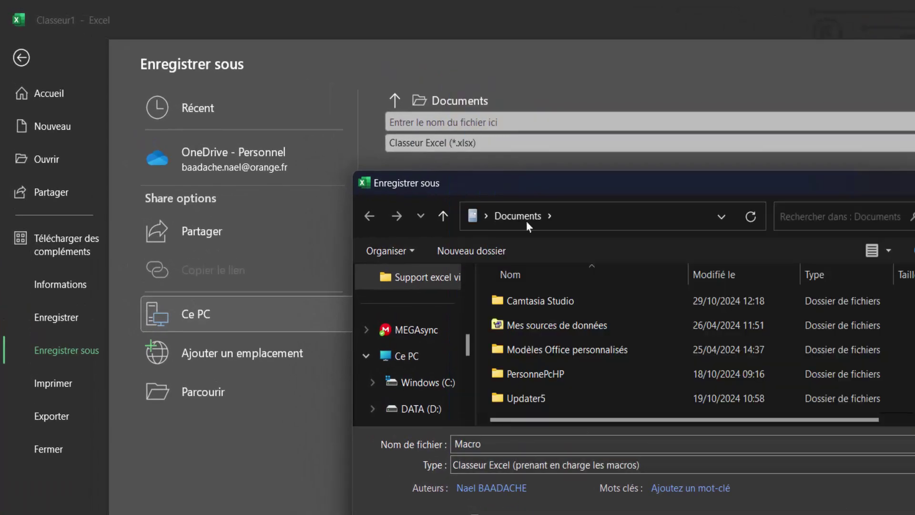
scroll(381, 353, "up", 5)
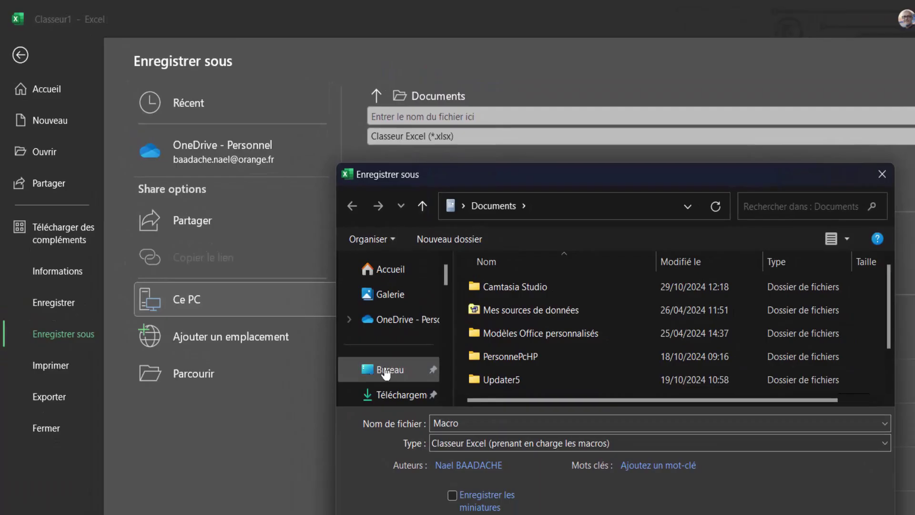
left_click(386, 374)
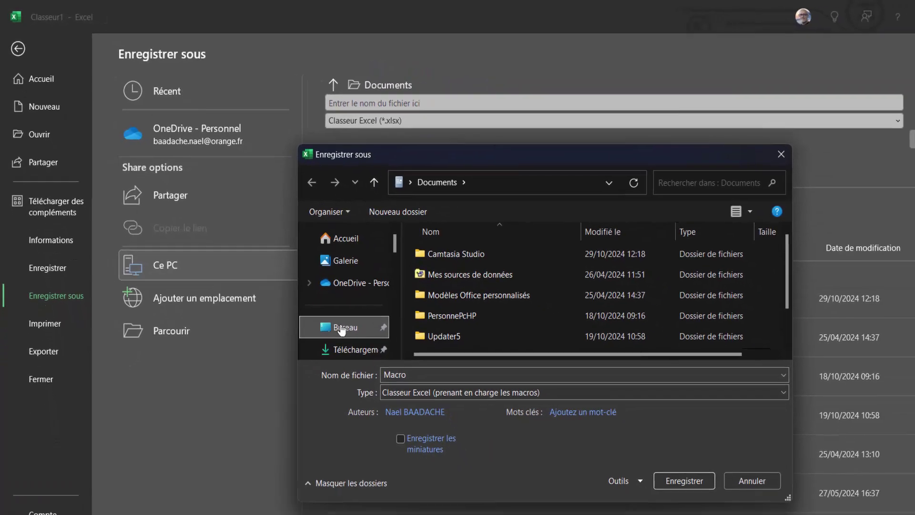
left_click(682, 491)
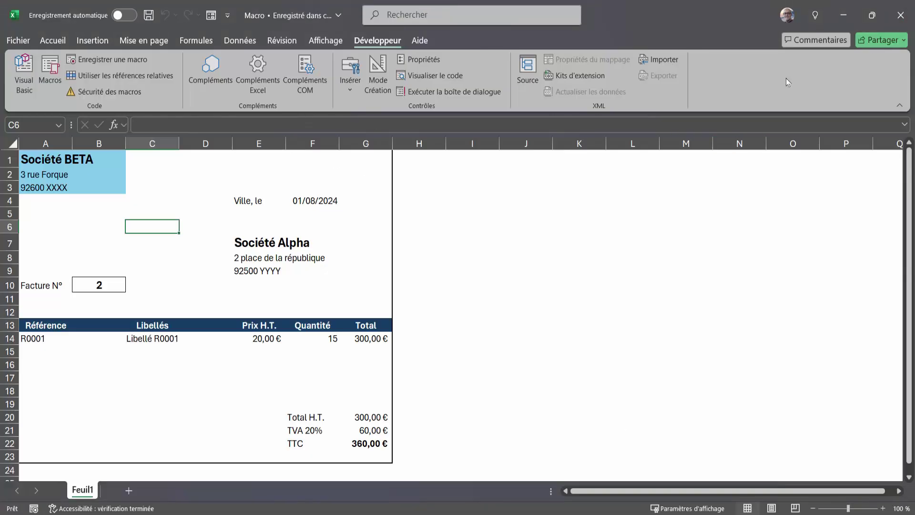
Draw a rounded rectangle from the Formes gallery over columns N–O, rows 1–3.
left_click(506, 251)
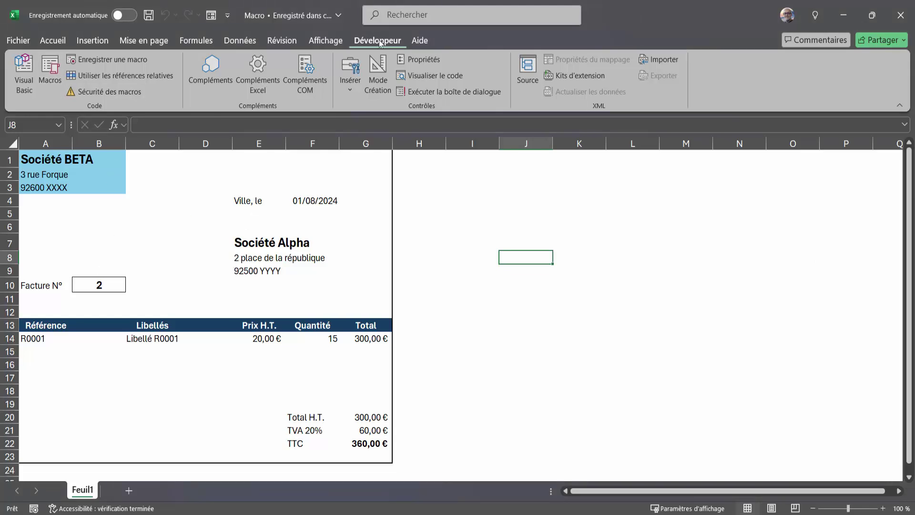
left_click(50, 71)
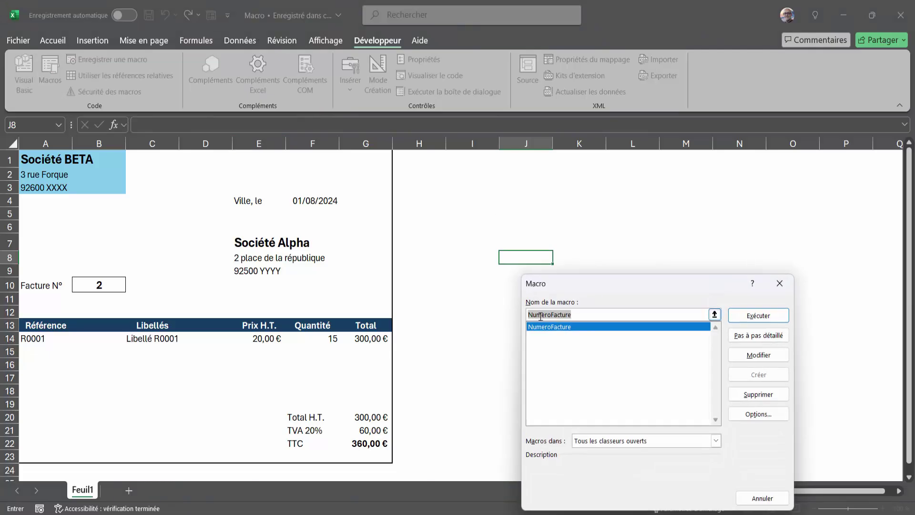
left_click(780, 283)
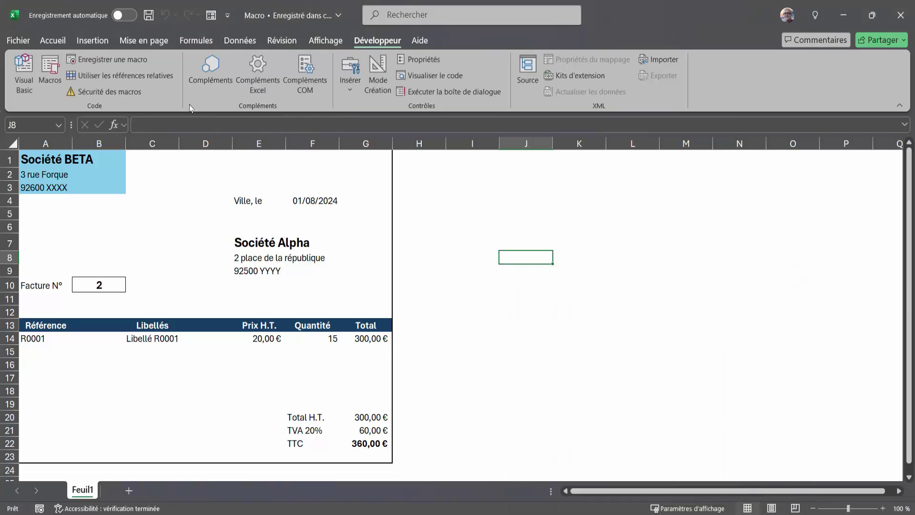
left_click(86, 42)
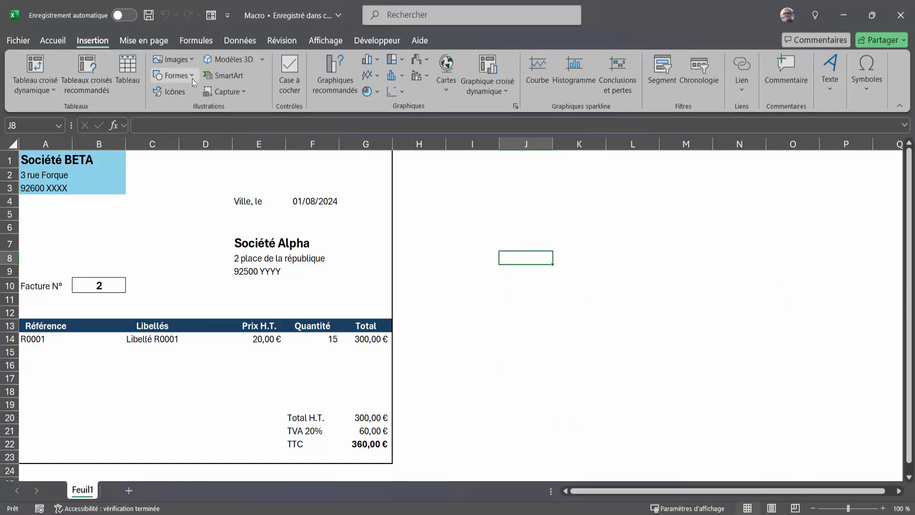
left_click(193, 78)
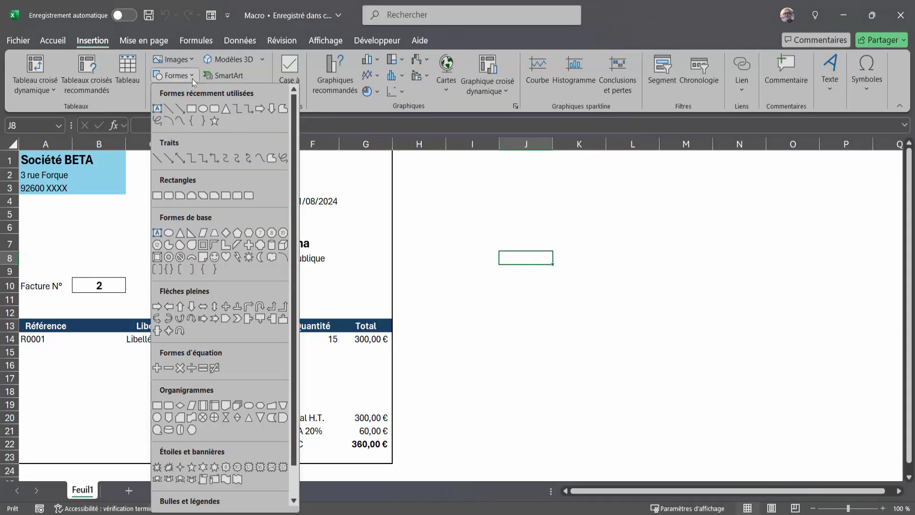
left_click(206, 108)
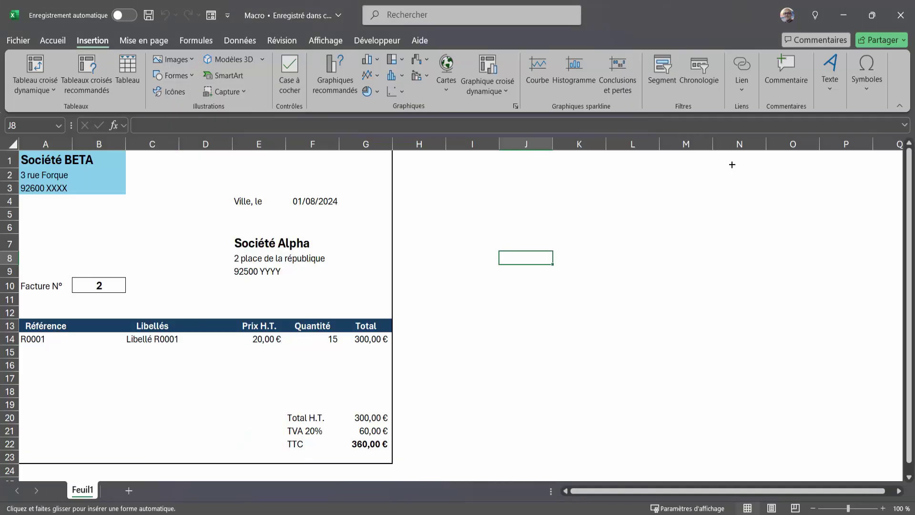
left_click_drag(707, 158, 796, 190)
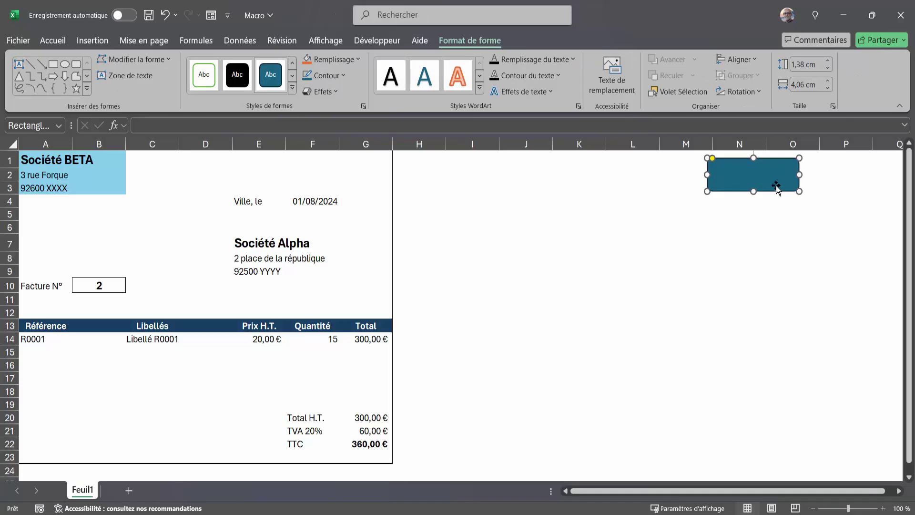
Label the shape 'Nouveau Numéro' and centre the text vertically and horizontally.
type("N")
type("ouvelle")
key("BackSpace")
key("BackSpace")
key("BackSpace")
type("au")
left_click(53, 40)
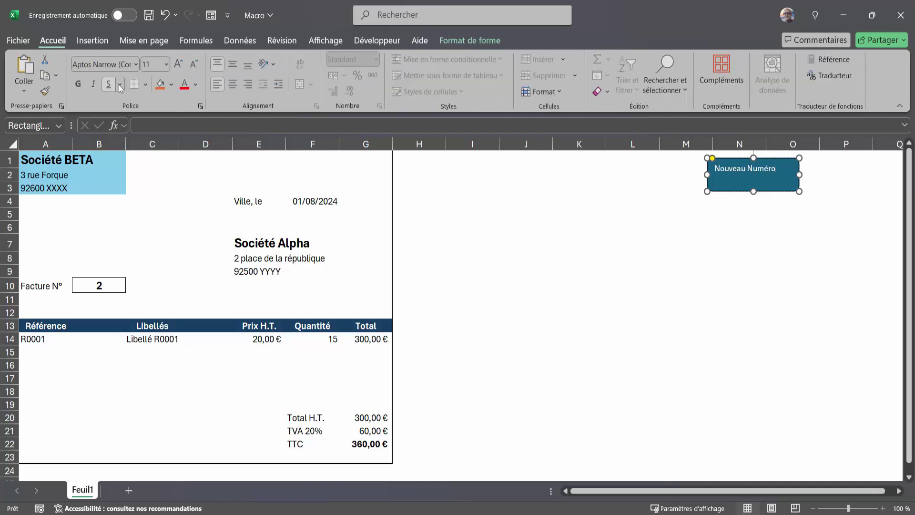
left_click(232, 64)
left_click(233, 84)
Make the Nouveau Numéro label bold at 12 pt so it fits on one line.
left_click(786, 177)
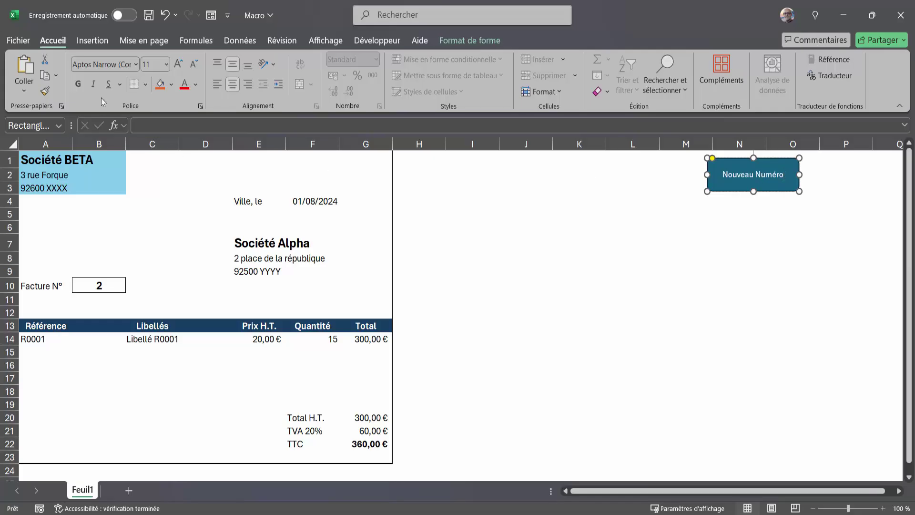
double_click(727, 176)
left_click(727, 176)
left_click_drag(724, 175, 786, 174)
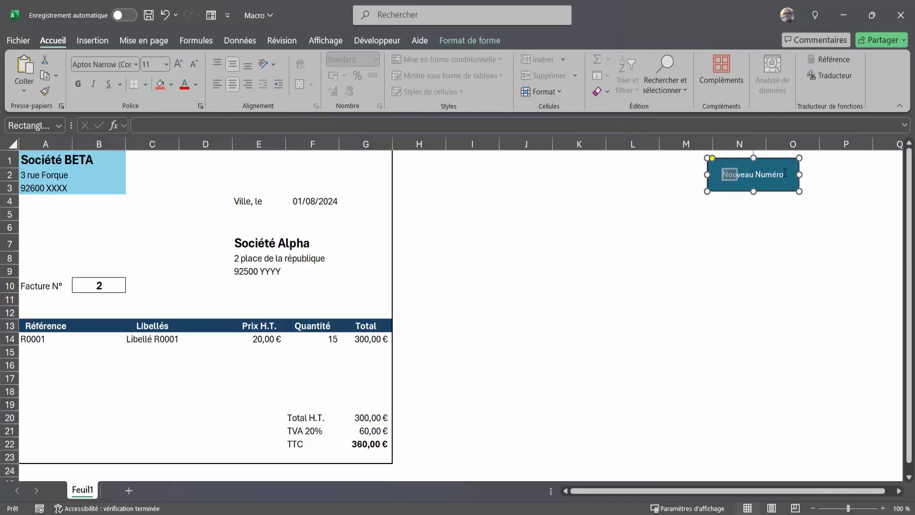
left_click(78, 84)
left_click(179, 63)
left_click(179, 63)
left_click(179, 63)
left_click(179, 63)
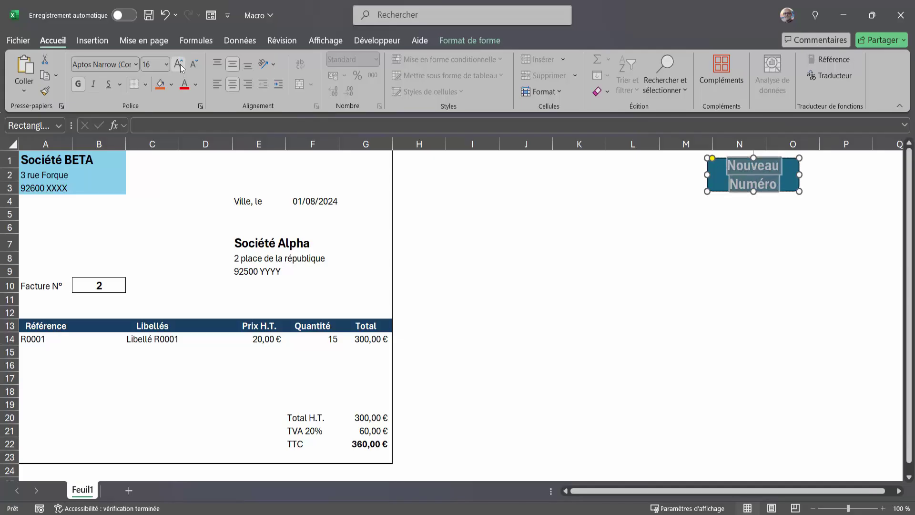
left_click(194, 64)
left_click(178, 63)
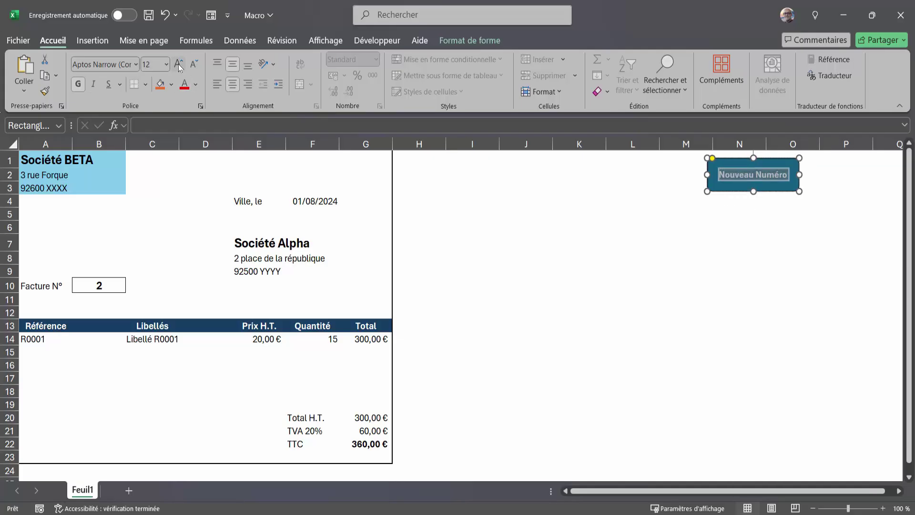
left_click(179, 63)
left_click(194, 63)
Apply the black shape style to the rectangle in Format de forme.
left_click(770, 192)
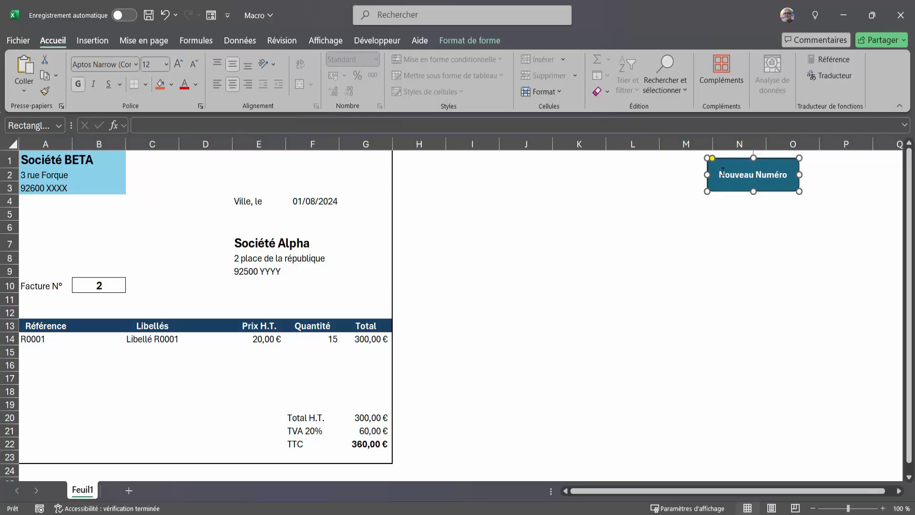
left_click(484, 42)
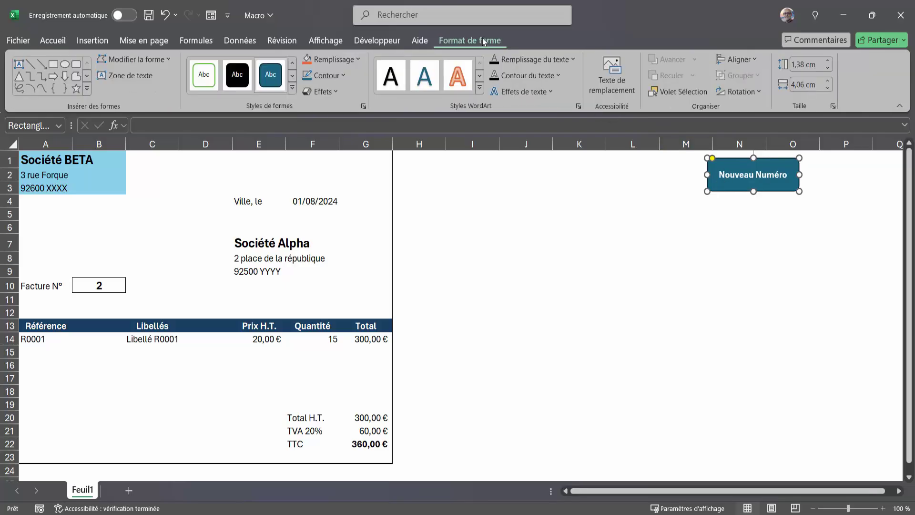
left_click(240, 83)
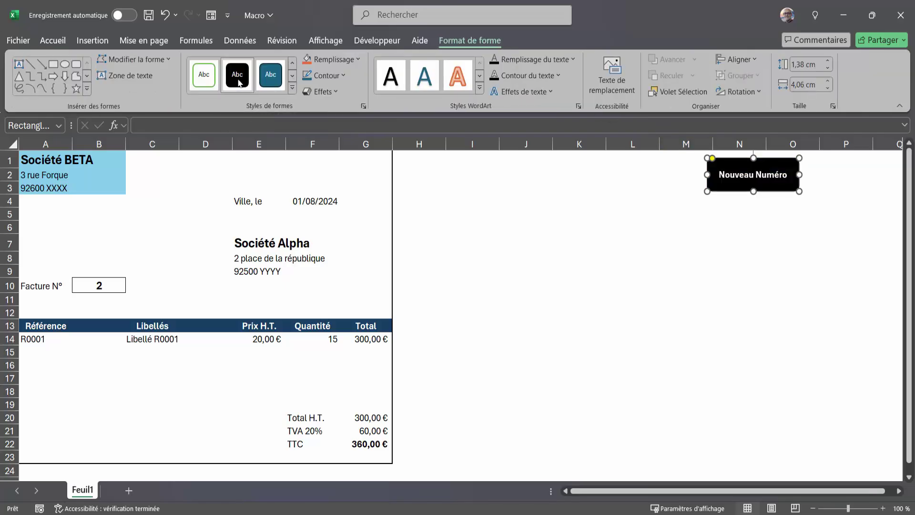
left_click(810, 259)
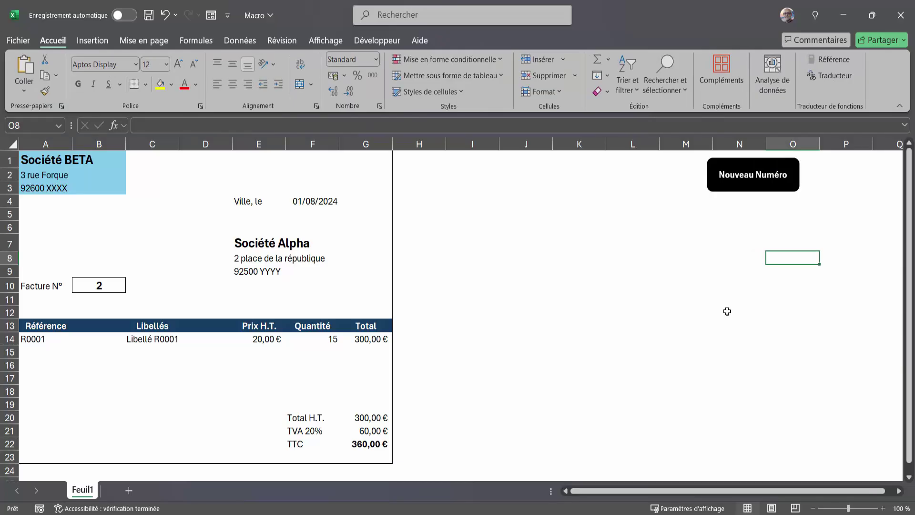
left_click(764, 193)
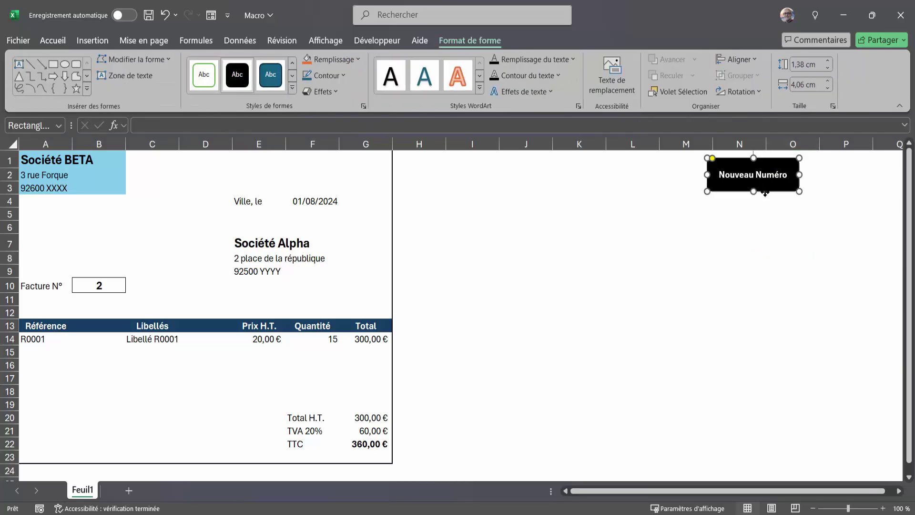
Assign the NumeroFacture macro to the Nouveau Numéro rectangle with Affecter une macro.
right_click(764, 193)
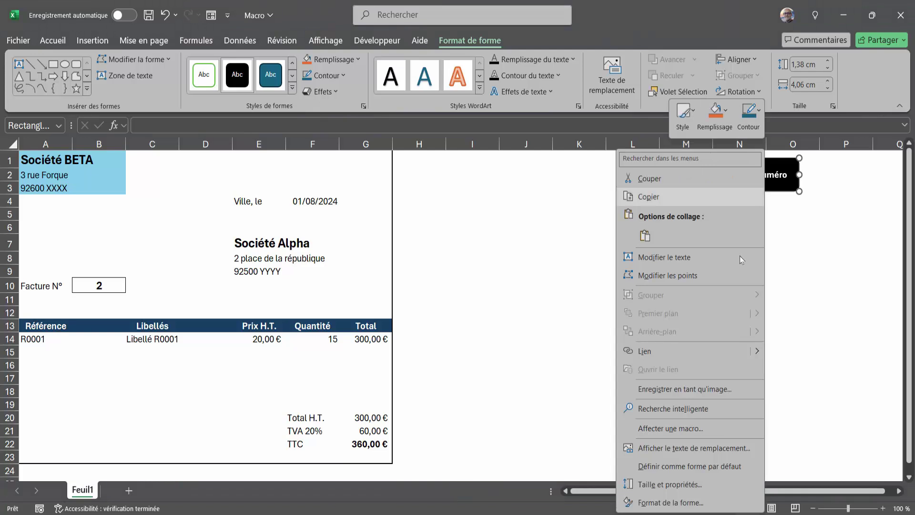
left_click(673, 428)
left_click(577, 328)
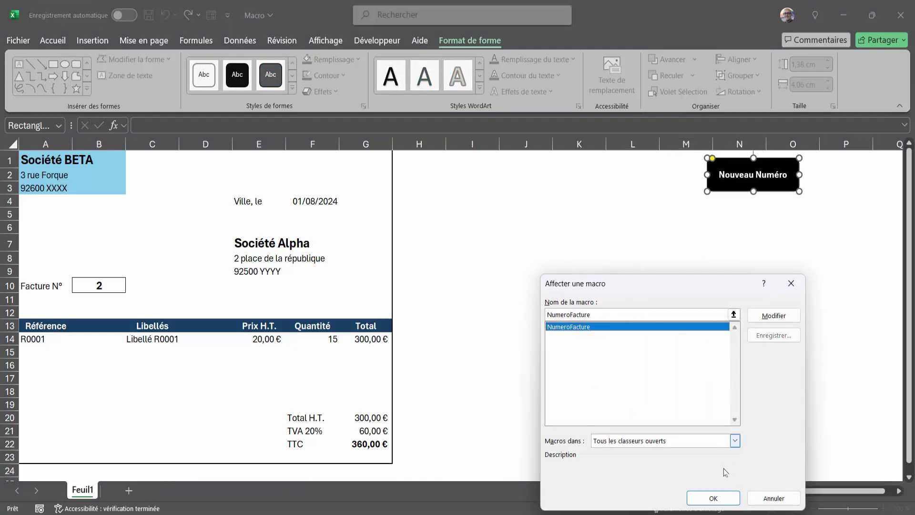
left_click(713, 497)
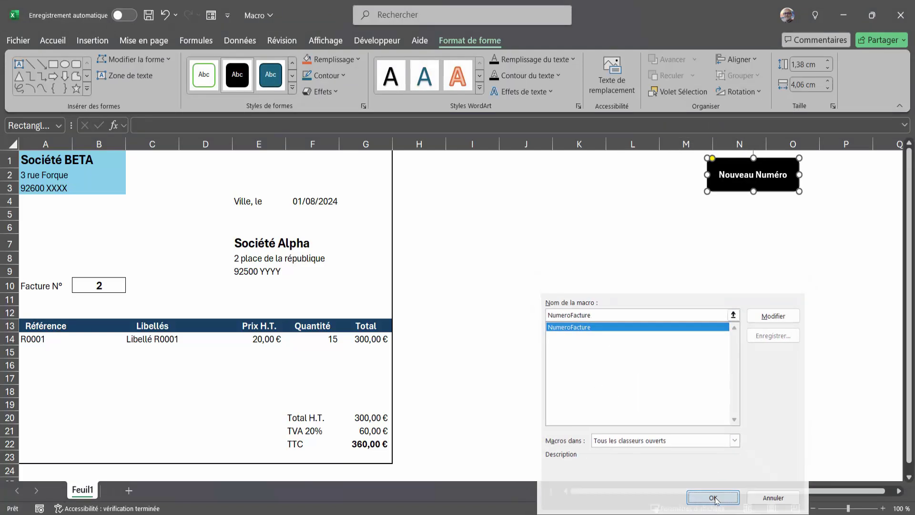
left_click(821, 248)
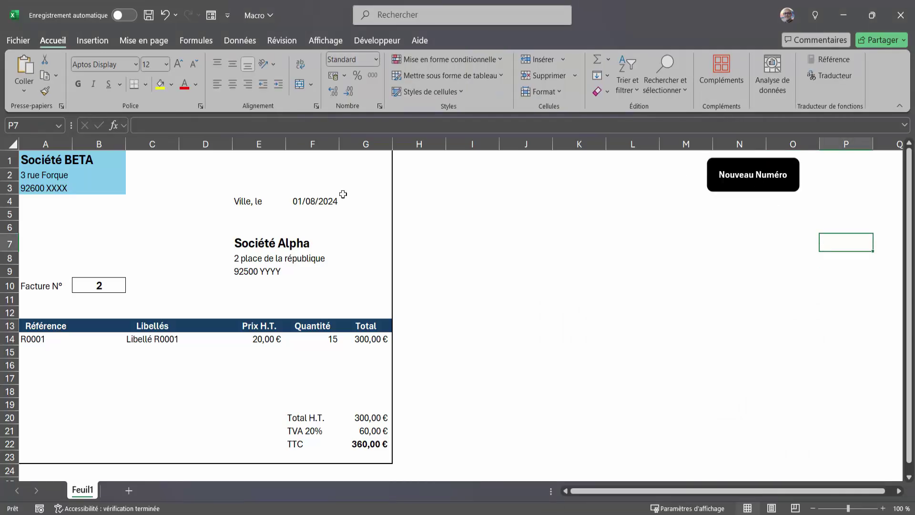
Click Nouveau Numéro and answer Oui, raising Facture N° to 3, then set B10 back to 1.
left_click(753, 183)
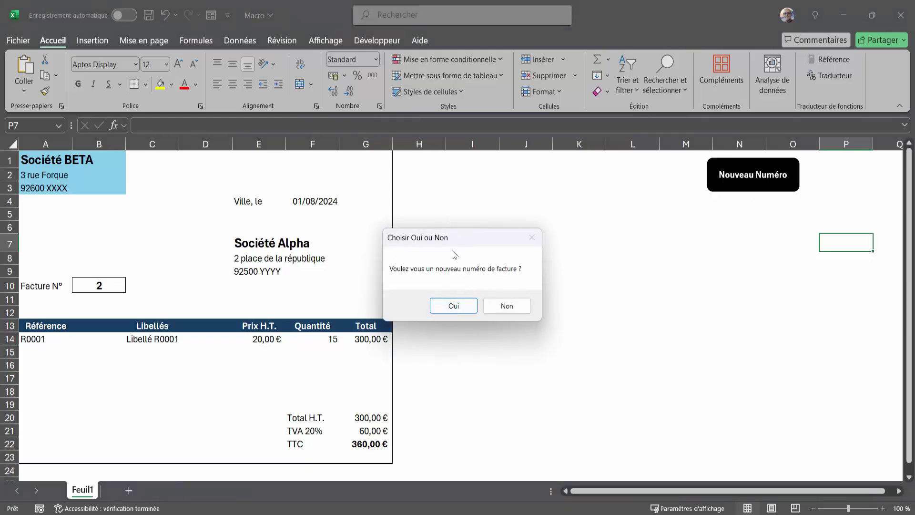
left_click(454, 307)
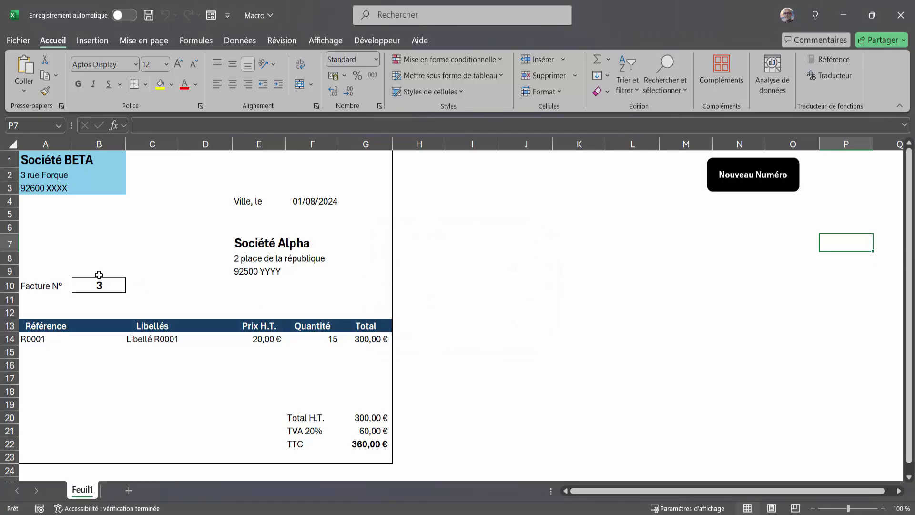
left_click(95, 290)
type("1")
key("Return")
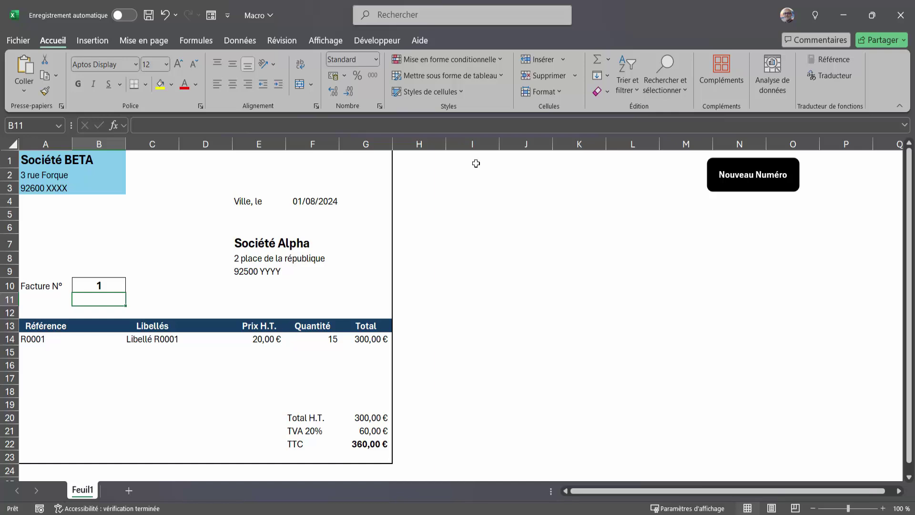
left_click(476, 160)
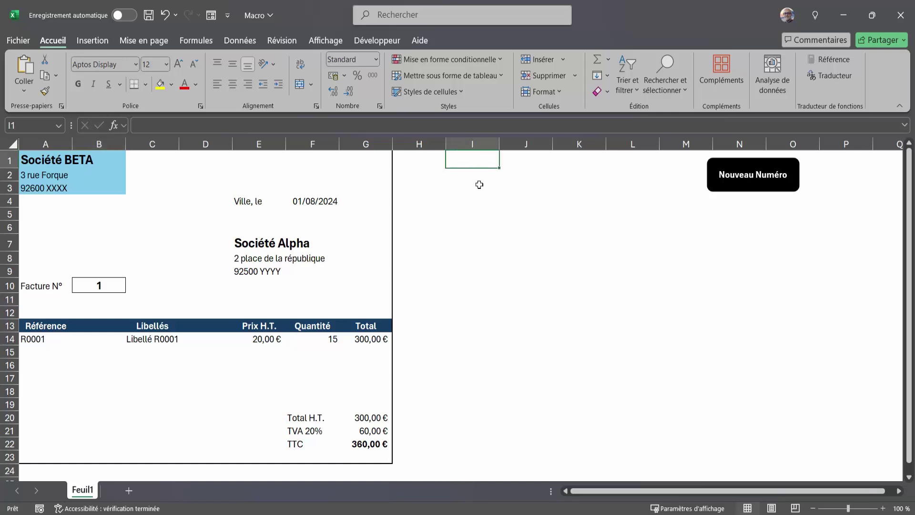
Enter the headings Date, Client, FactureN and TTC in cells I1 through L1.
type("Date")
key("Tab")
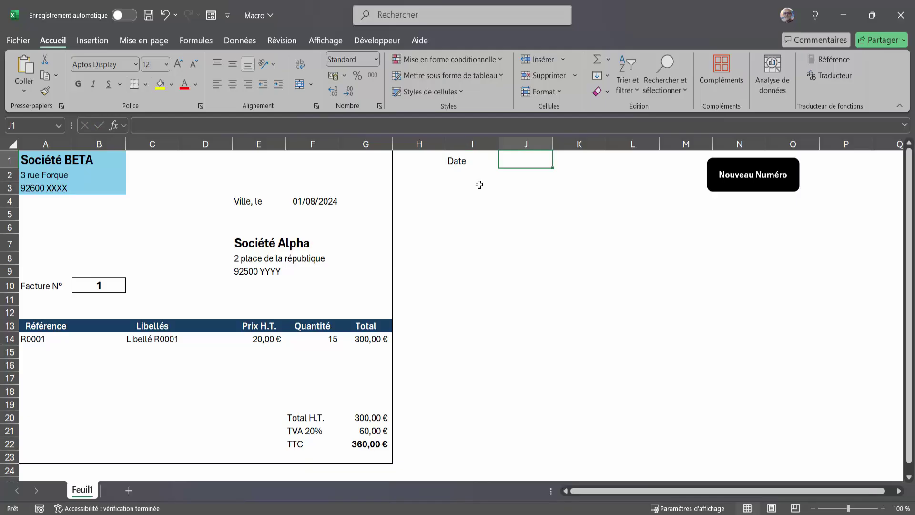
type("Client")
key("Tab")
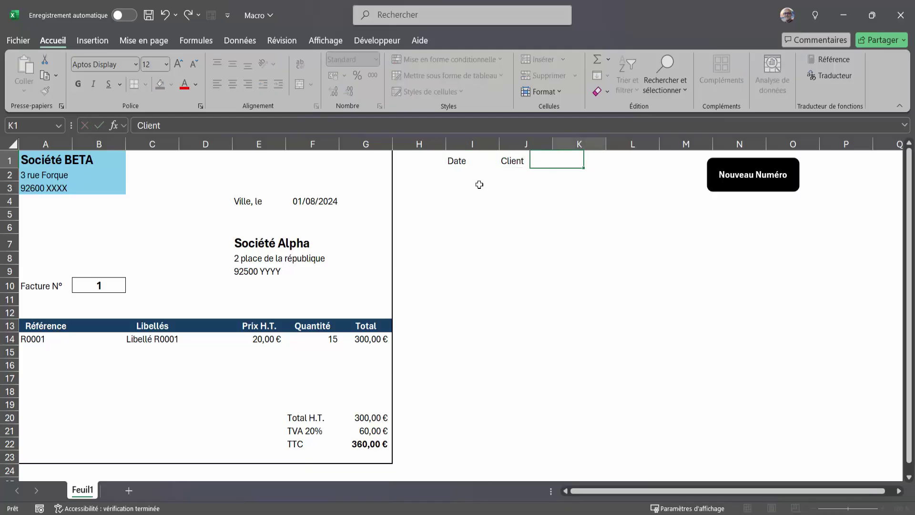
type("FactureN")
key("Tab")
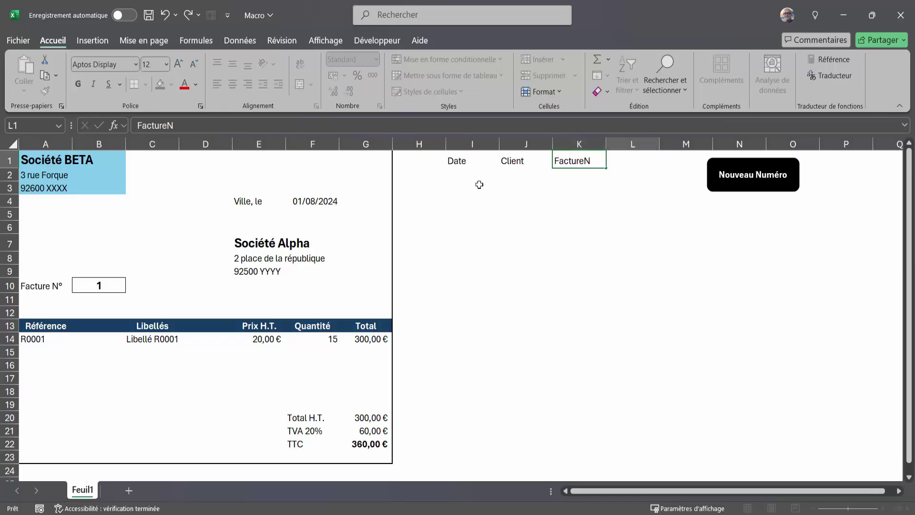
type("TTC")
key("Return")
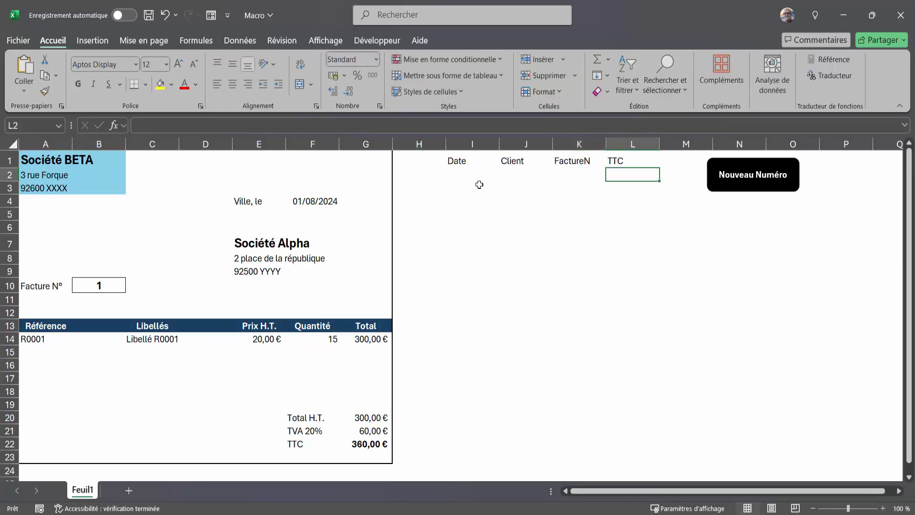
left_click(469, 165)
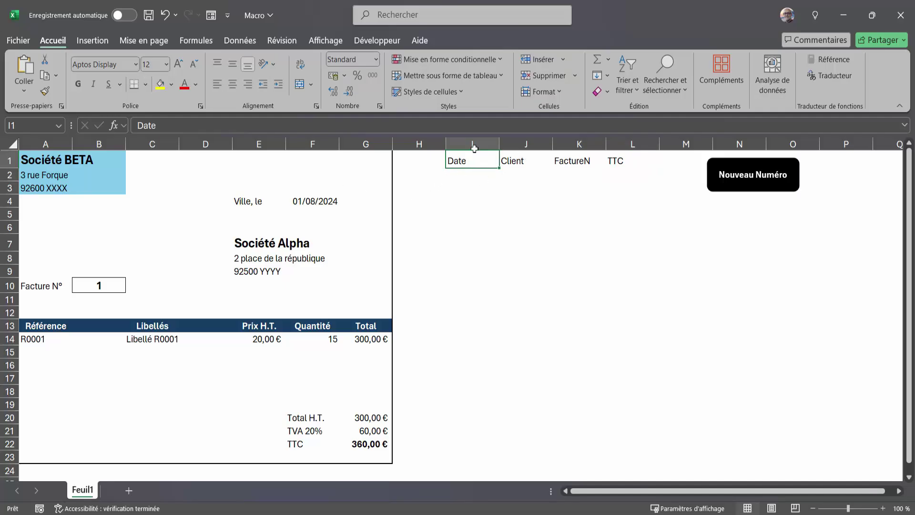
Convert I1:L1 into a table with 'Mon tableau comporte des en-têtes' ticked.
left_click(91, 41)
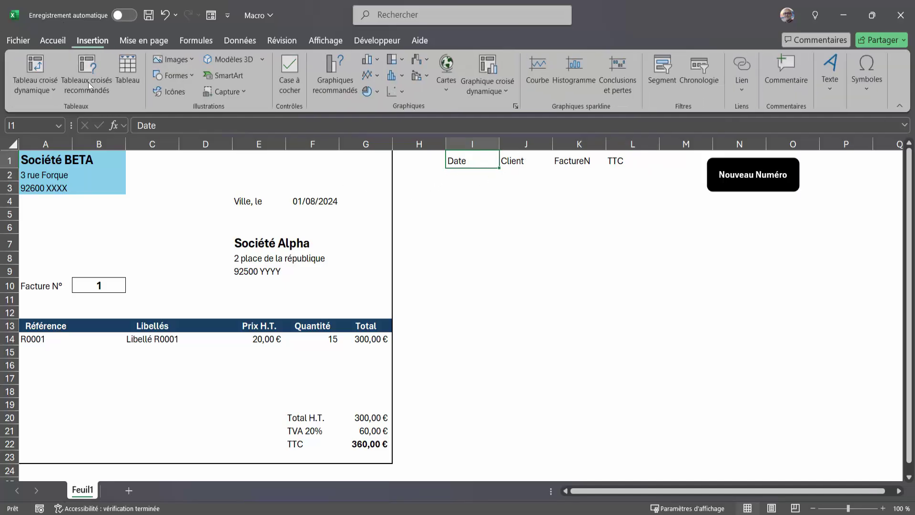
left_click(126, 66)
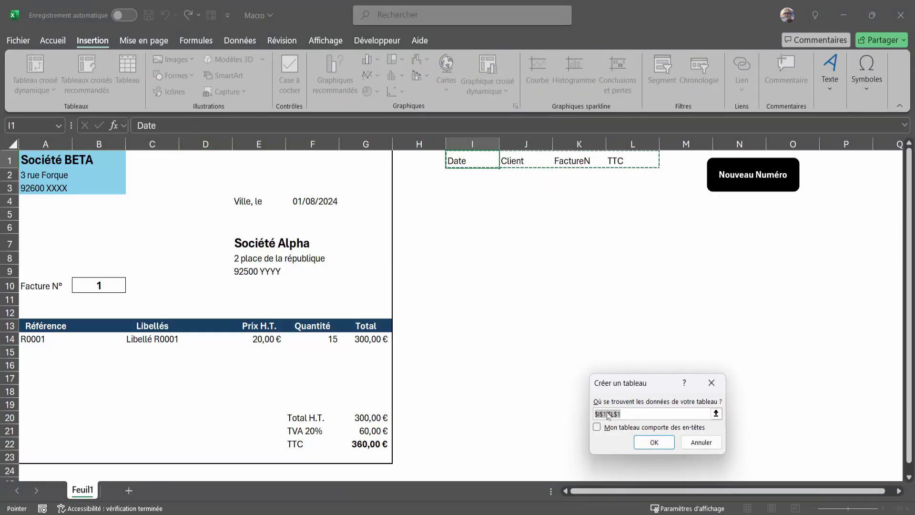
left_click_drag(637, 383, 539, 338)
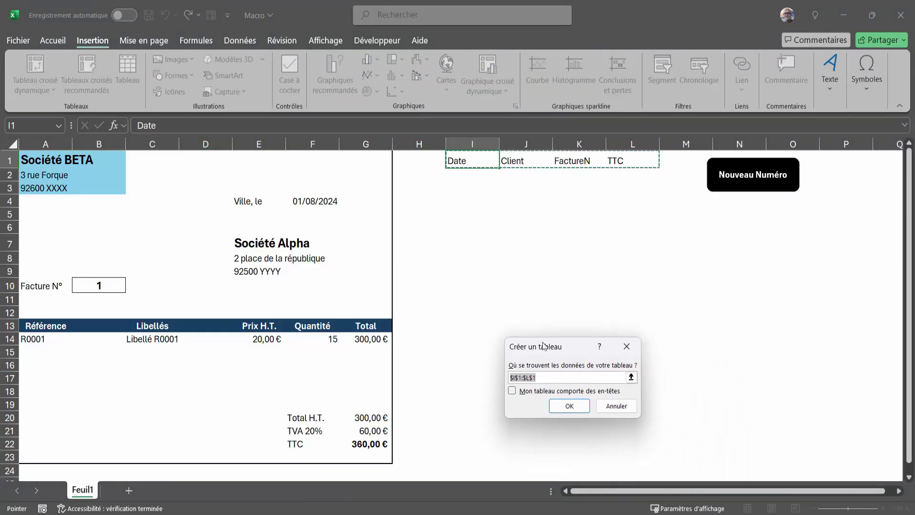
left_click(499, 381)
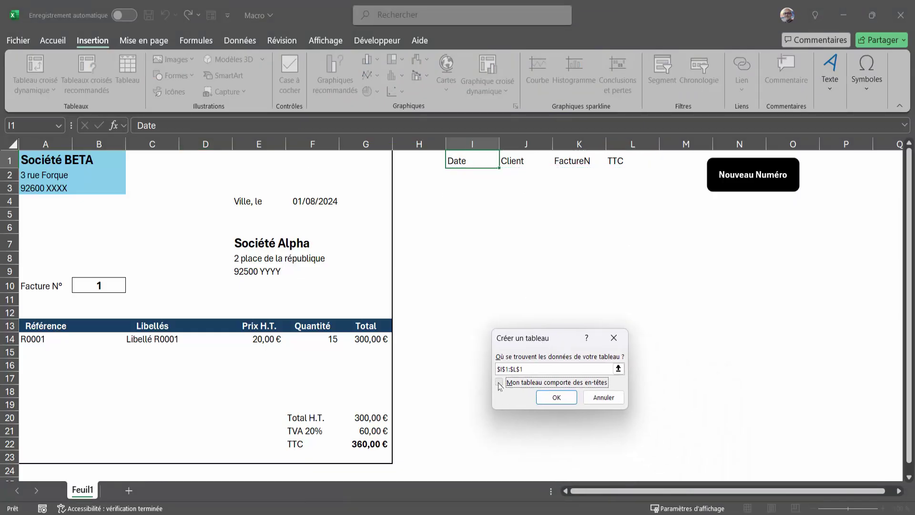
left_click(555, 398)
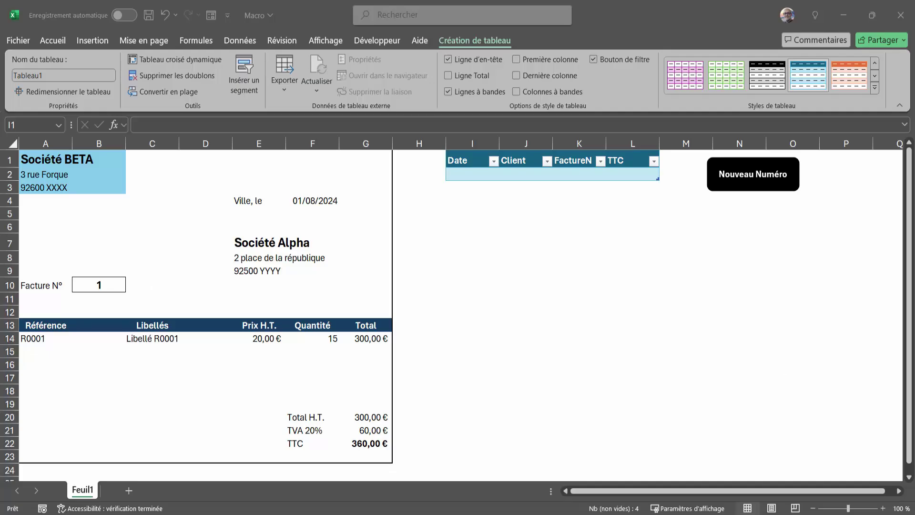
key("ctrl+z")
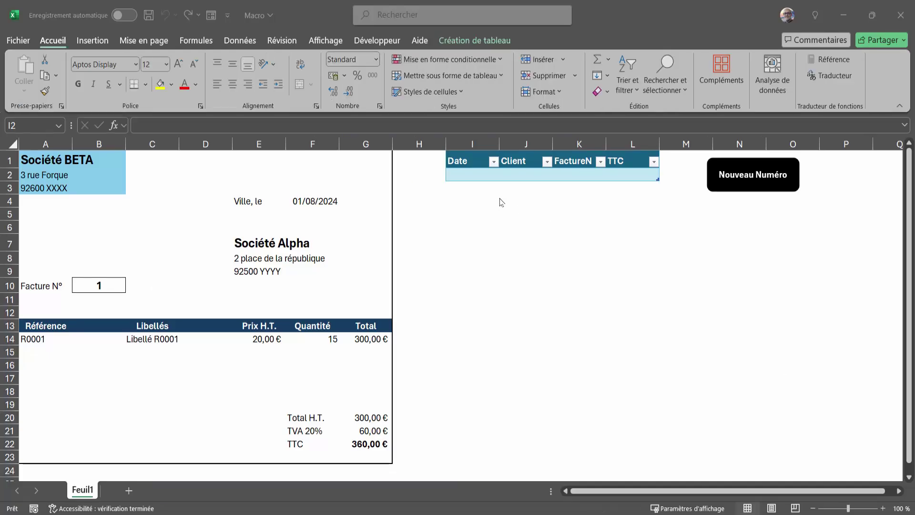
Start recording a macro named NouvelleLigne, stored in this workbook, from cell D11.
left_click(469, 176)
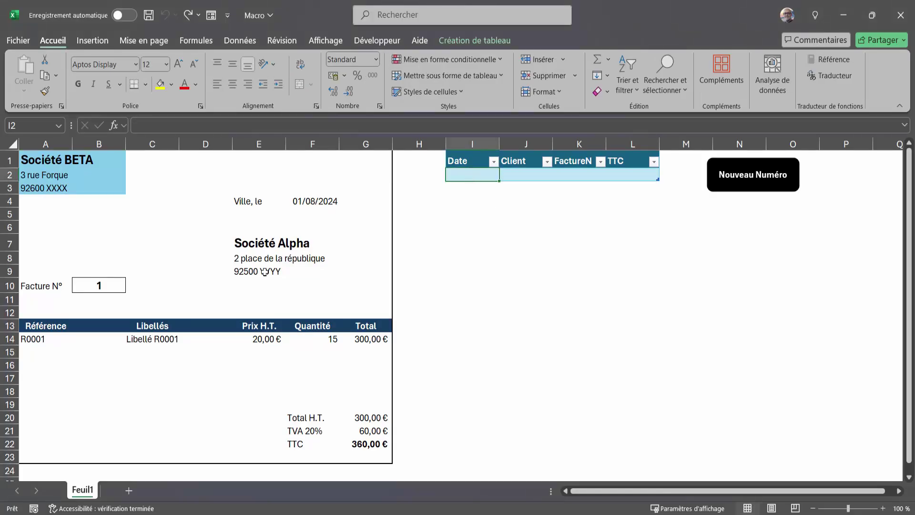
left_click(210, 299)
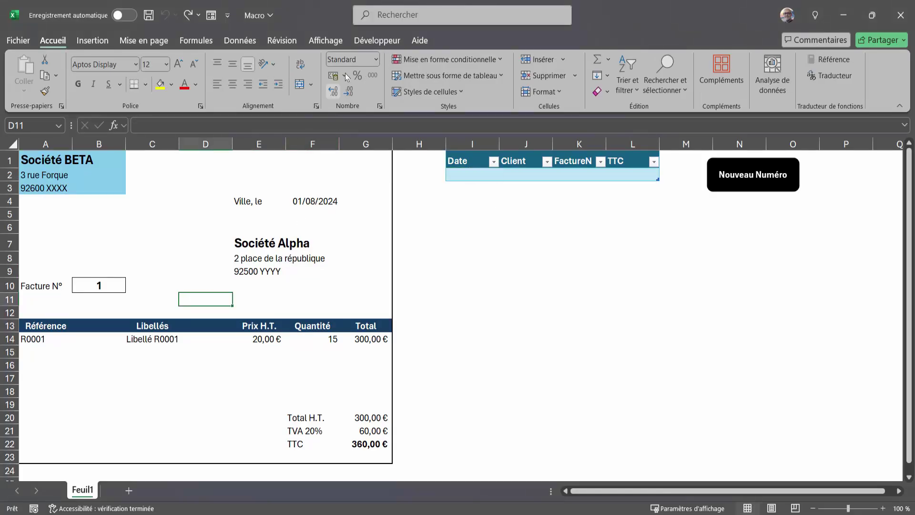
left_click(378, 41)
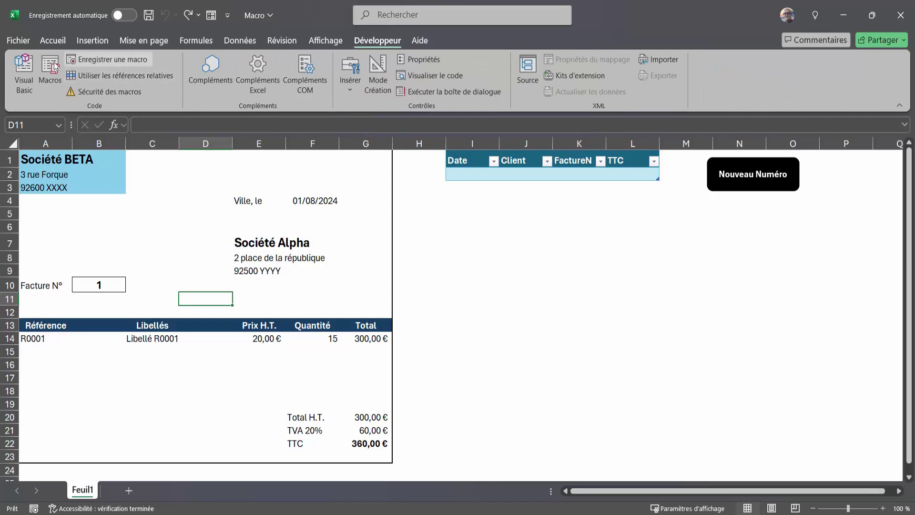
left_click(80, 65)
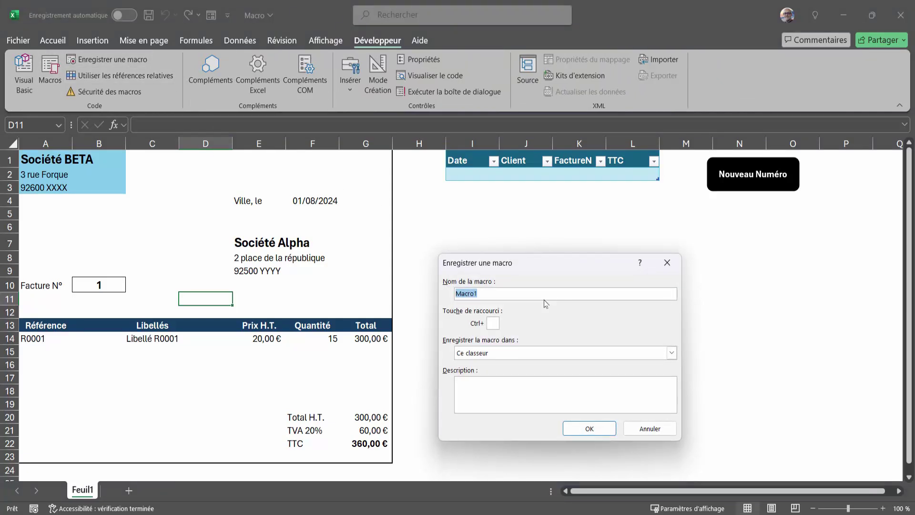
type("N")
type("Ligne")
left_click(593, 430)
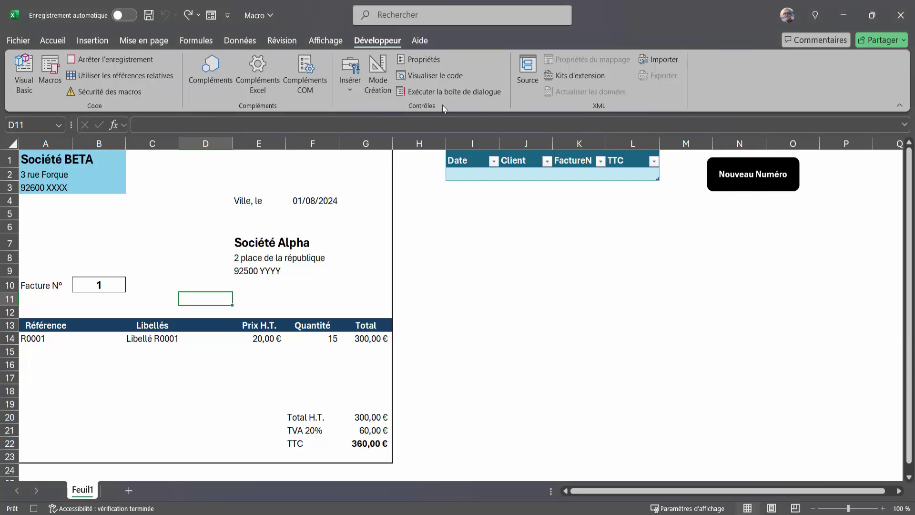
left_click(476, 177)
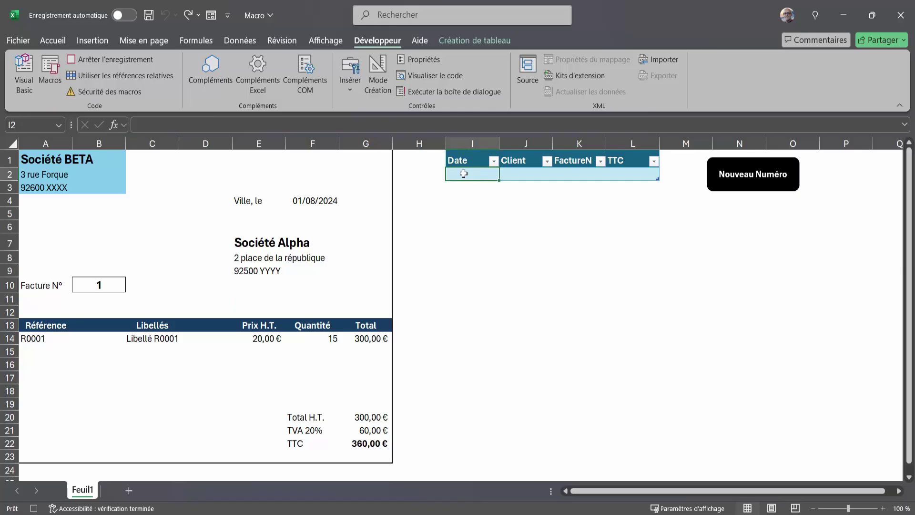
Insert a new table row and paste the invoice date 01/08/2024 into Date cell I2.
right_click(463, 173)
mouse_move(500, 222)
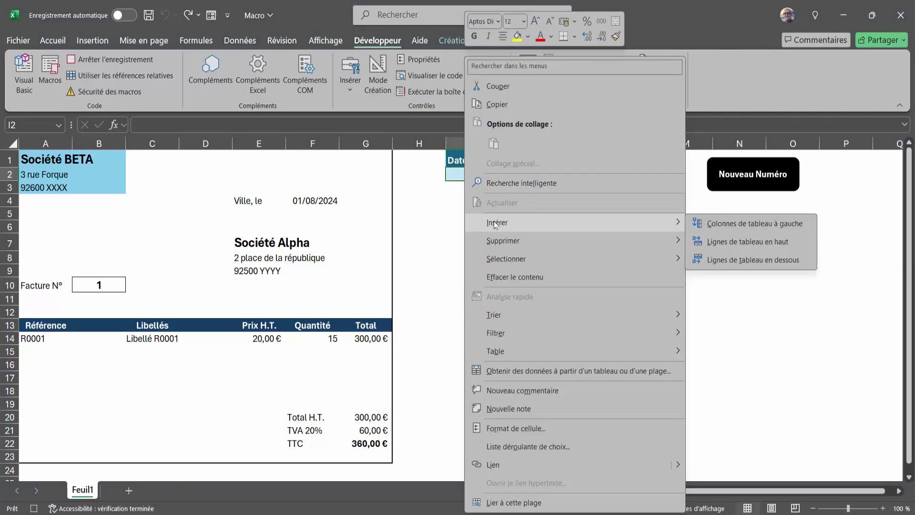
left_click(724, 244)
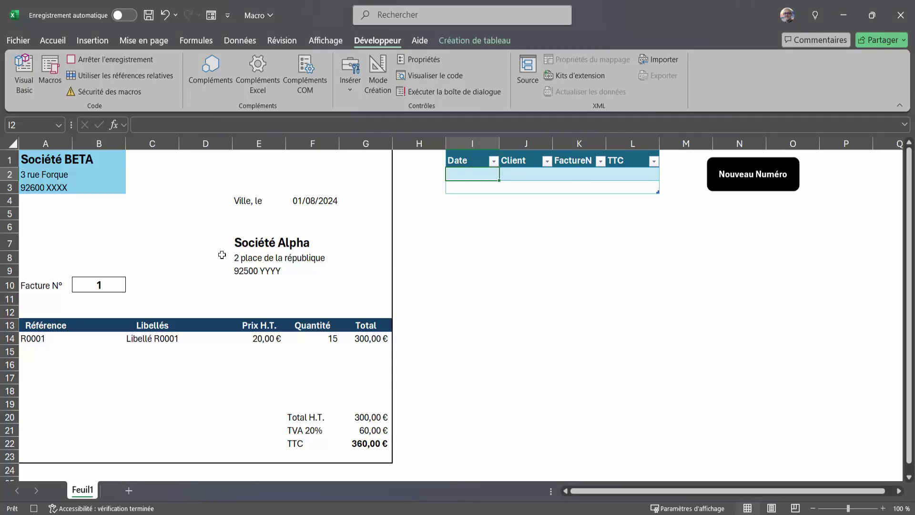
left_click(314, 200)
key("ctrl+c")
left_click(472, 173)
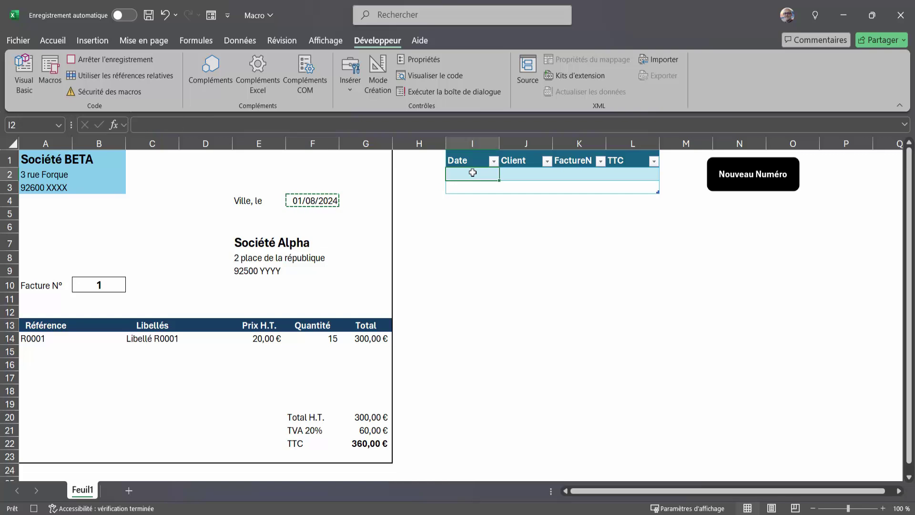
key("ctrl+v")
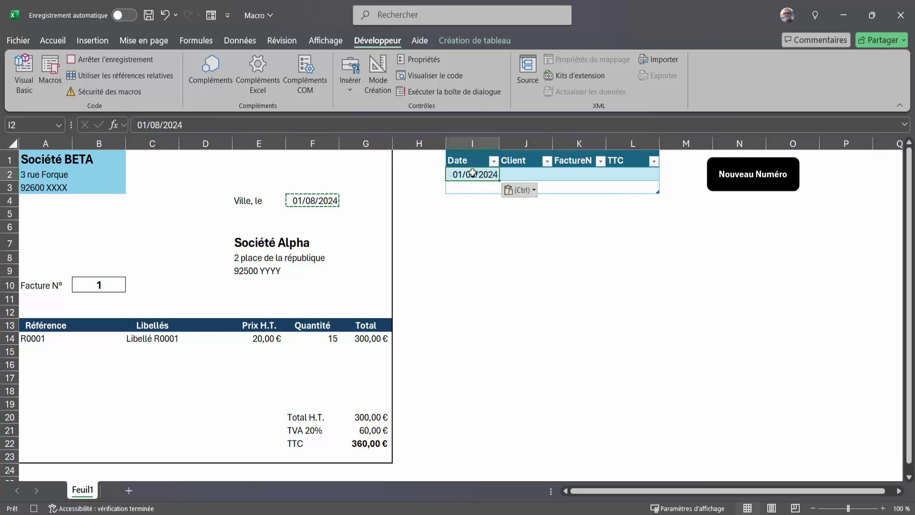
Paste Société Alpha into Client cell J2, widen the column, and make it regular 14 pt.
left_click(266, 244)
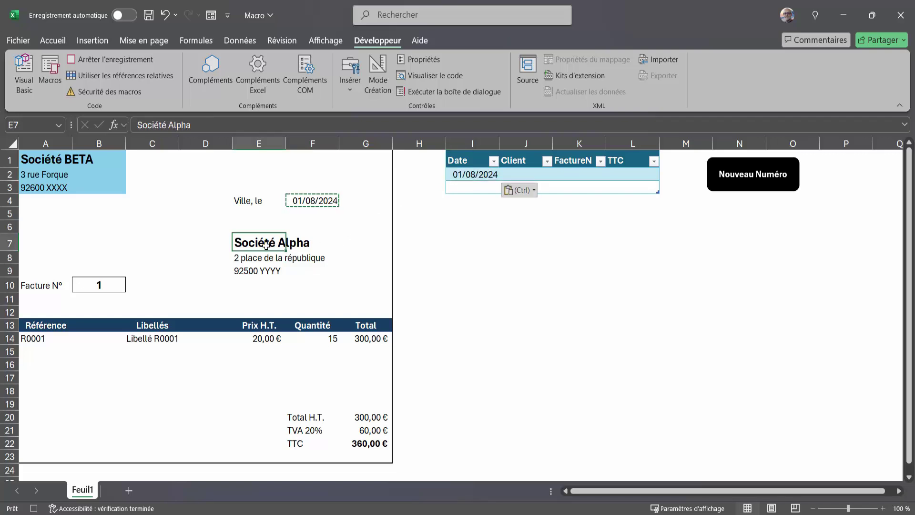
key("ctrl+c")
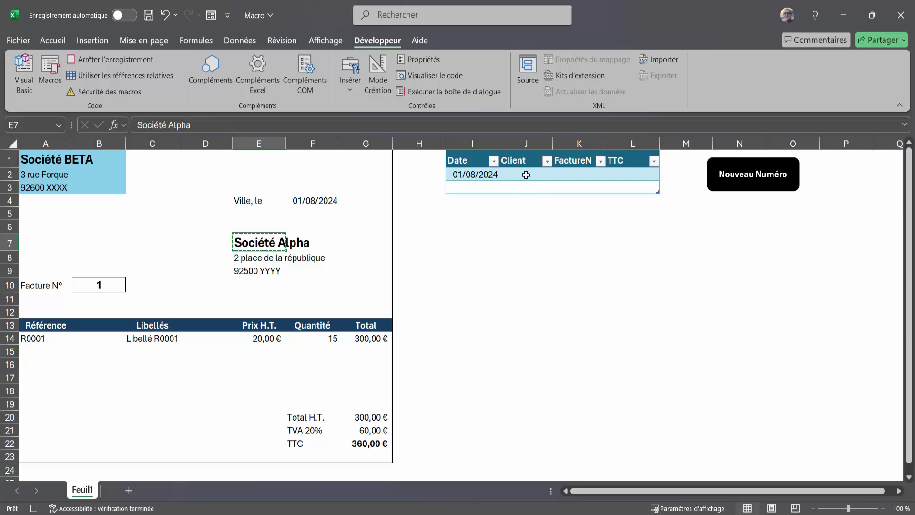
left_click(526, 175)
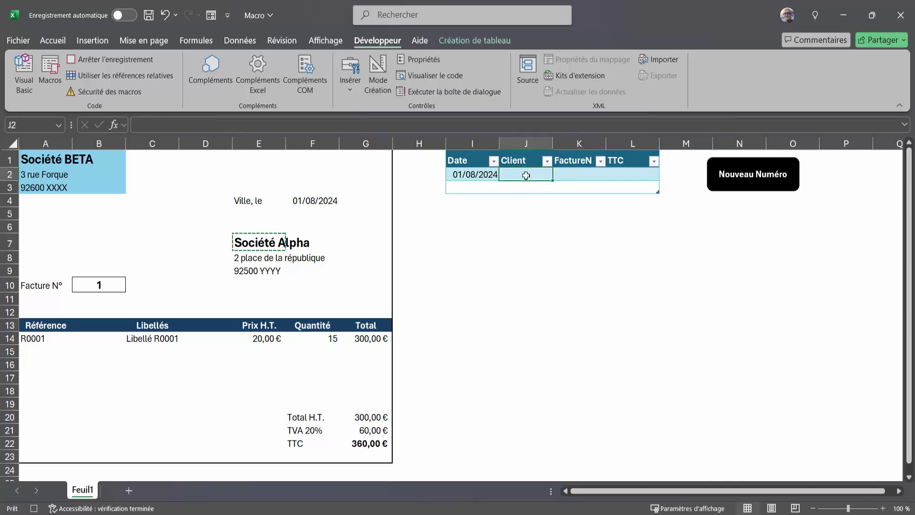
key("ctrl+v")
left_click_drag(553, 143, 567, 142)
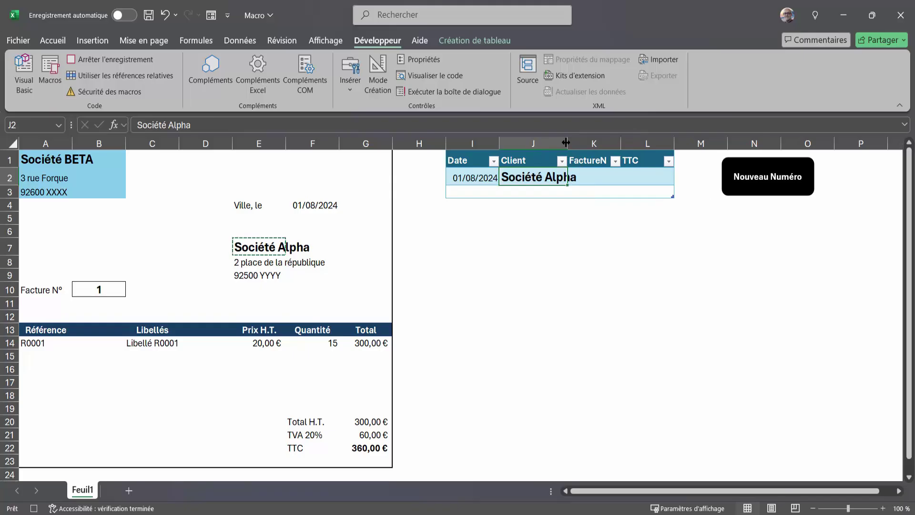
left_click(46, 39)
left_click(82, 89)
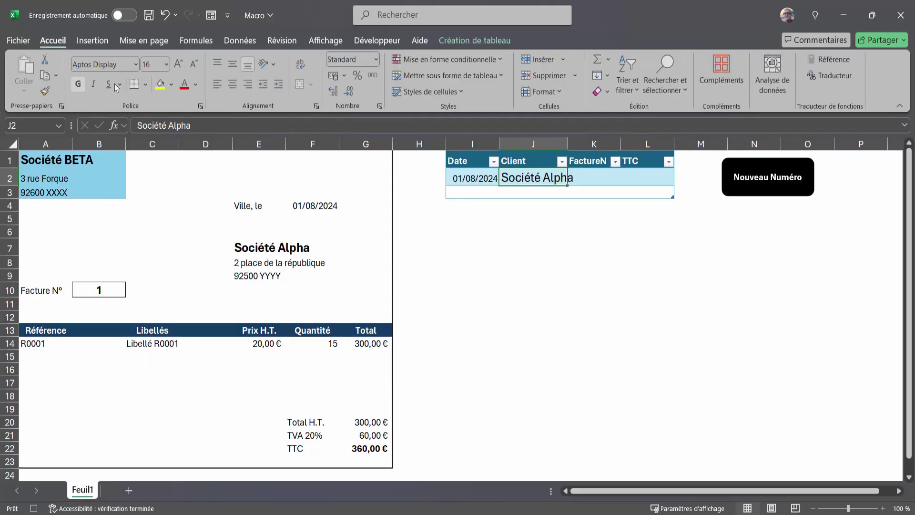
left_click(195, 66)
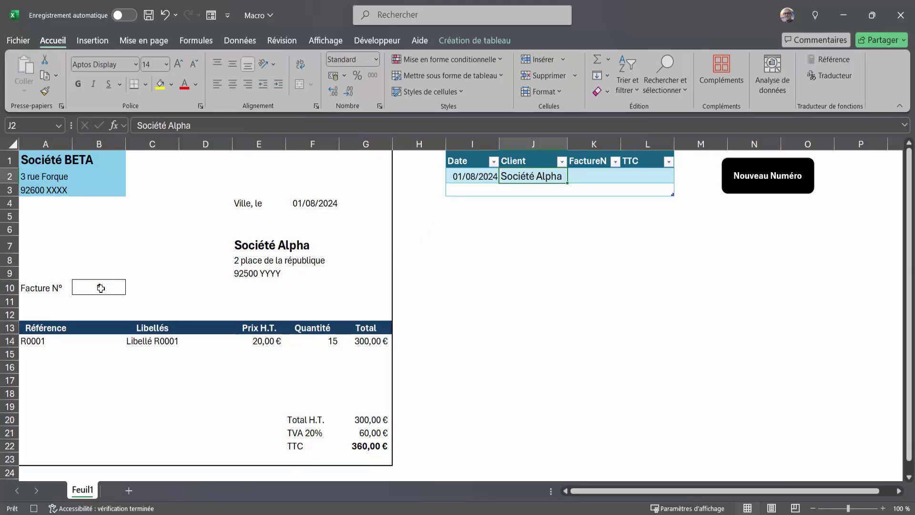
Copy invoice number 1 from B10 into FactureN cell K2 and set it to no borders.
left_click(100, 287)
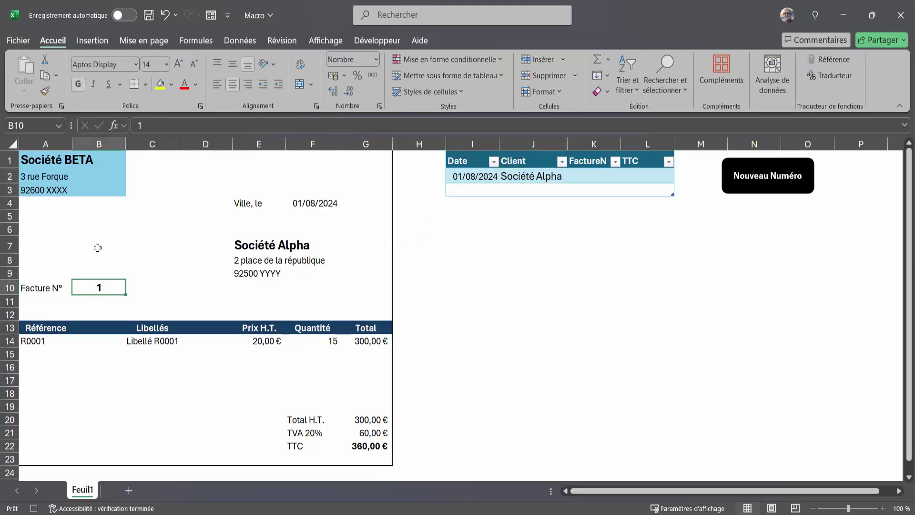
key("ctrl+c")
left_click(595, 177)
key("ctrl+v")
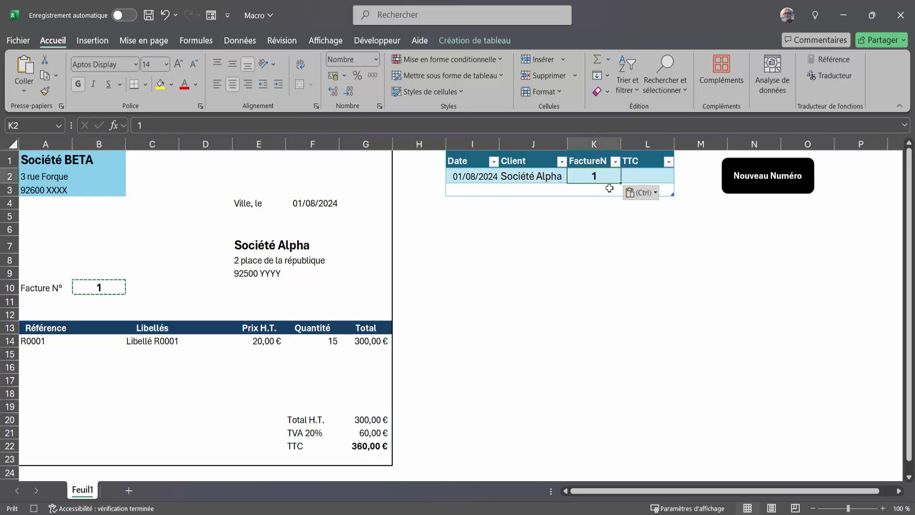
left_click(554, 257)
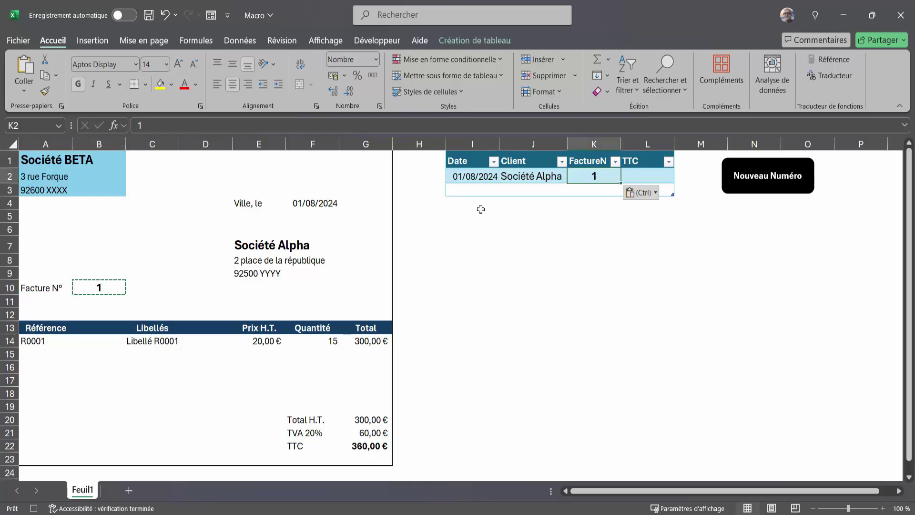
left_click(595, 176)
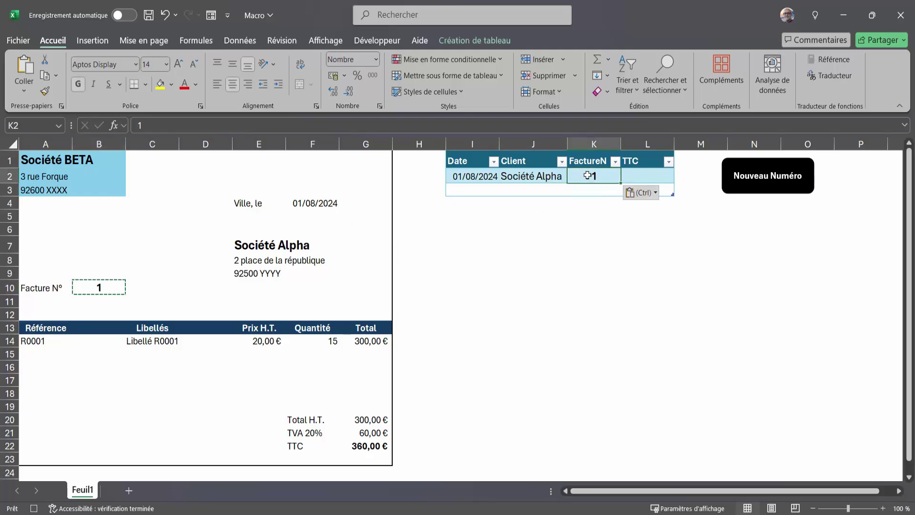
left_click(146, 85)
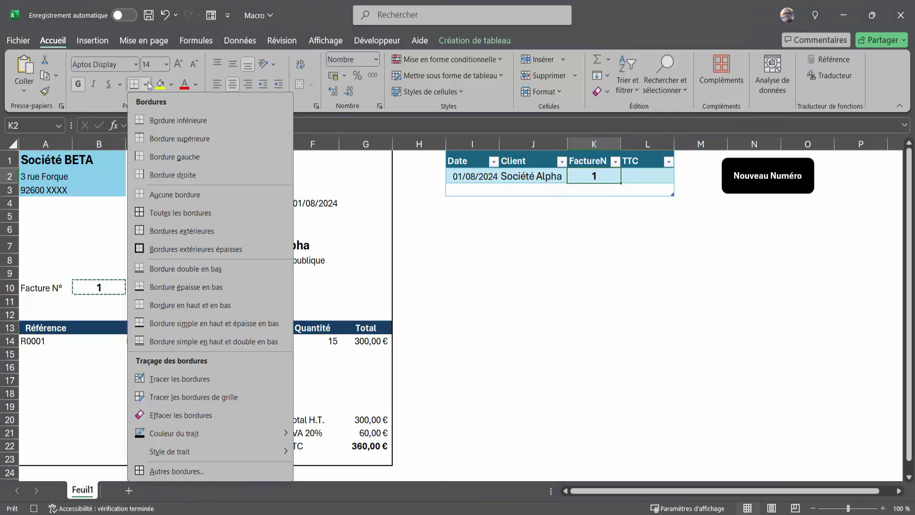
left_click(140, 198)
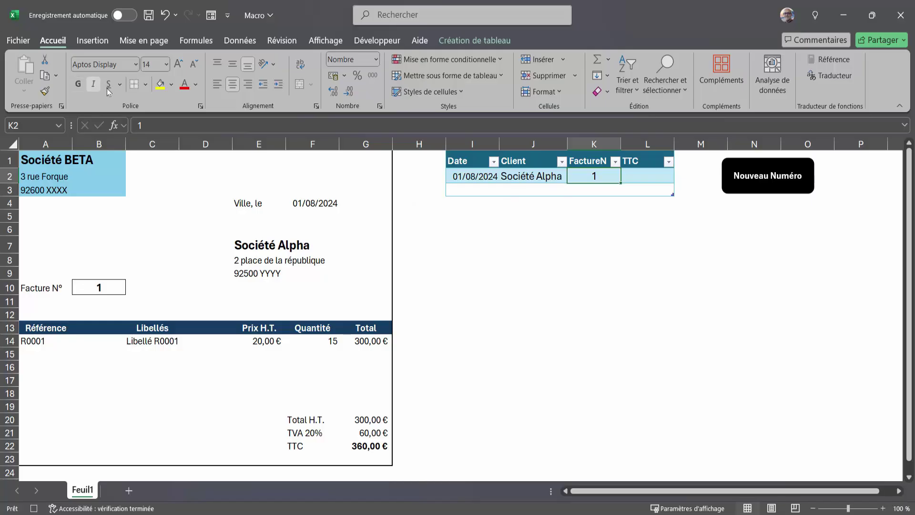
Paste the TTC total 360 from G22 into L2 as a plain value.
left_click(361, 447)
key("ctrl+c")
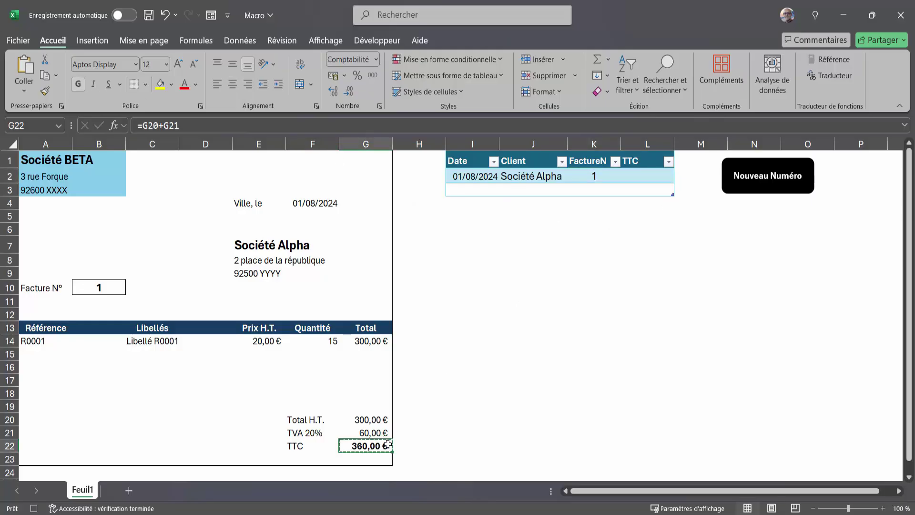
left_click(647, 176)
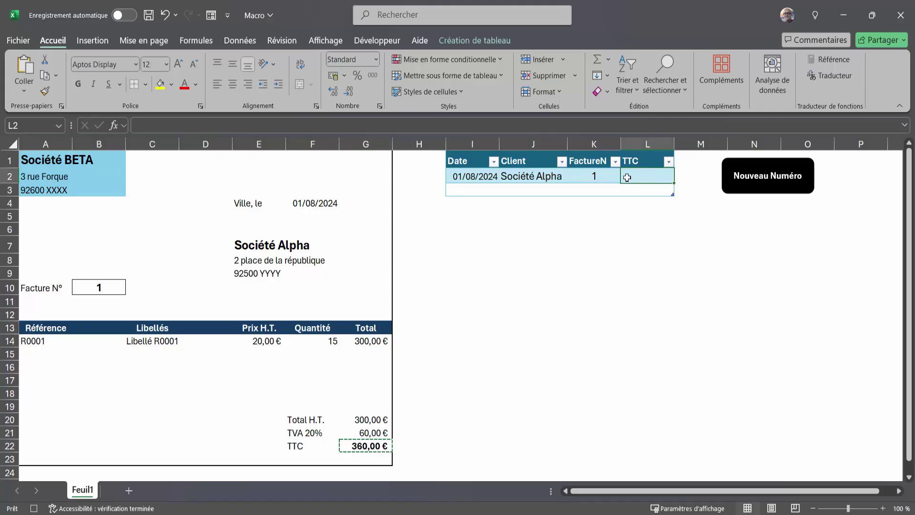
left_click(24, 91)
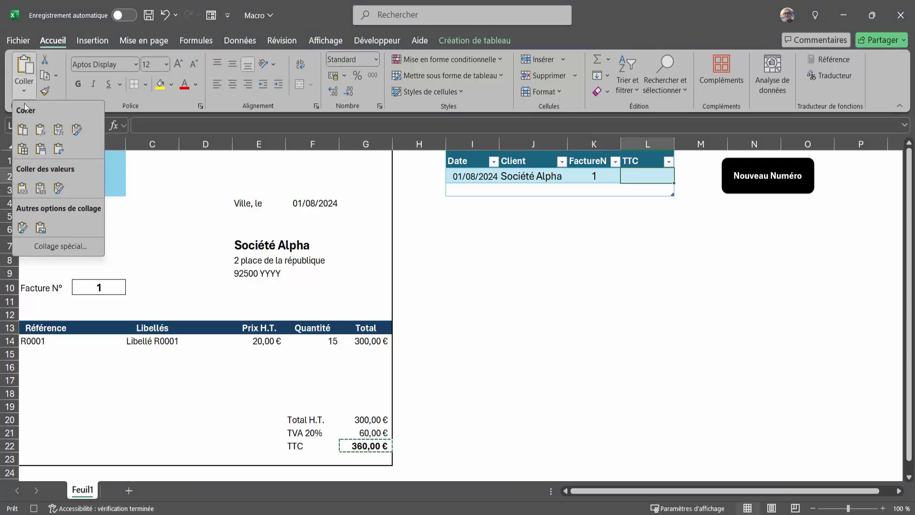
left_click(22, 188)
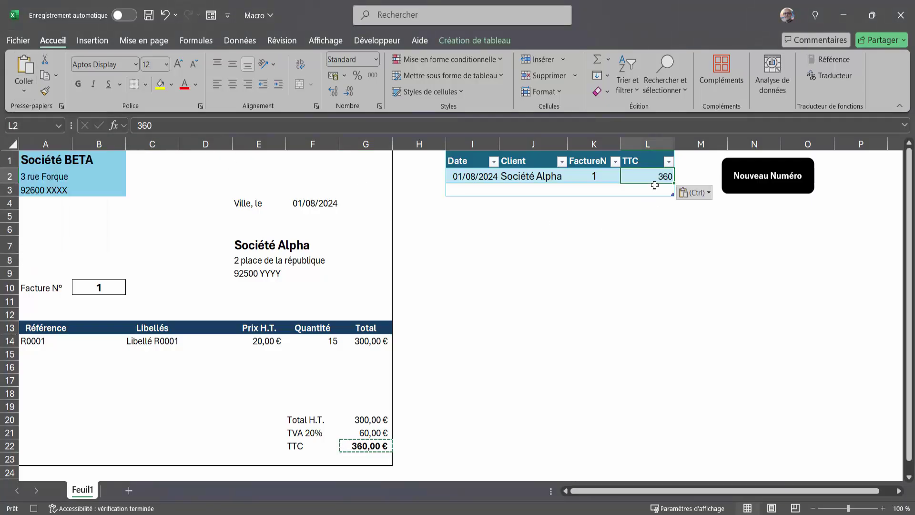
left_click(482, 189)
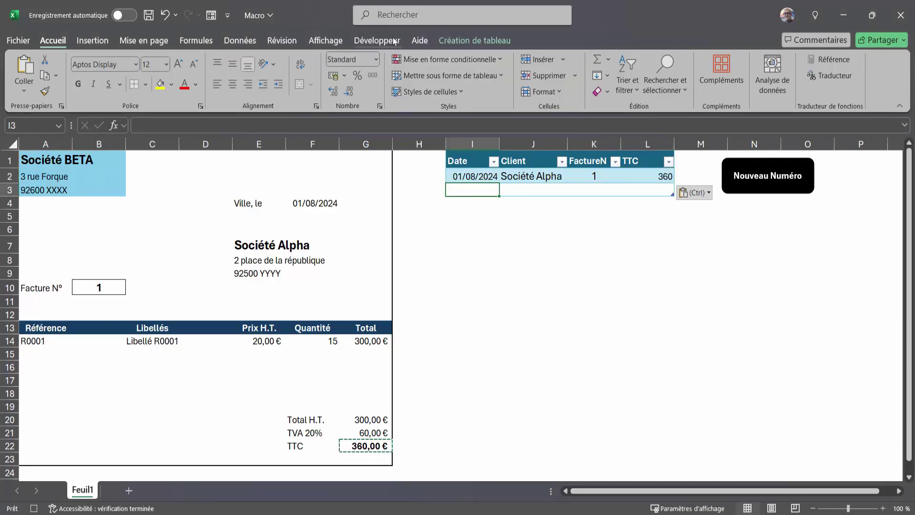
left_click(377, 40)
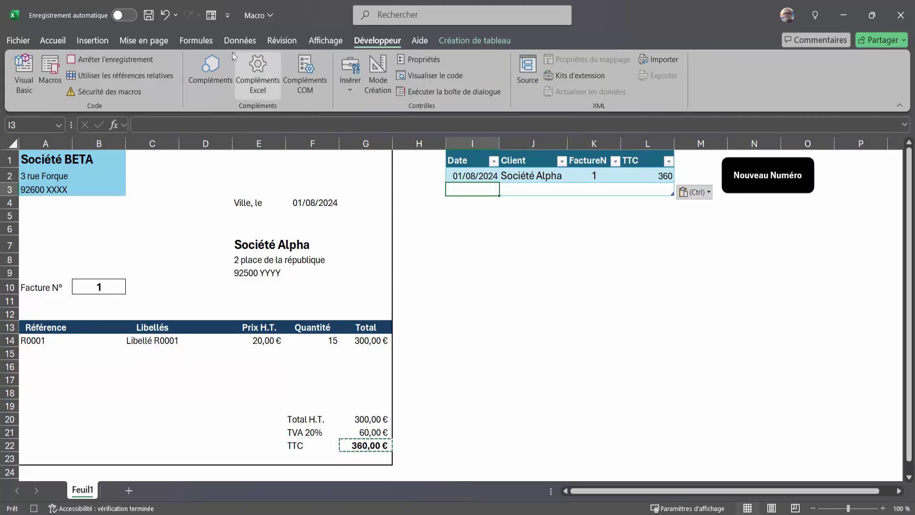
Enter 2 as the Facture N° in cell B10.
left_click(486, 273)
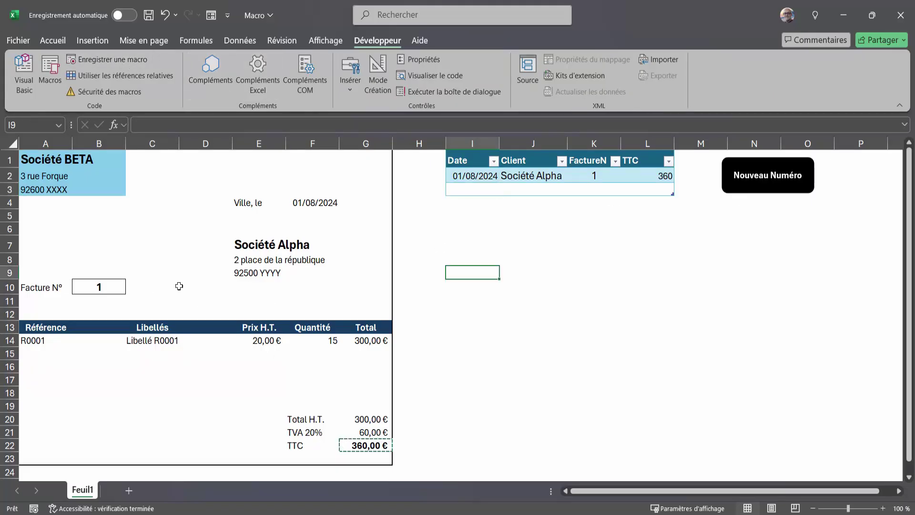
left_click(113, 290)
type("2")
key("Return")
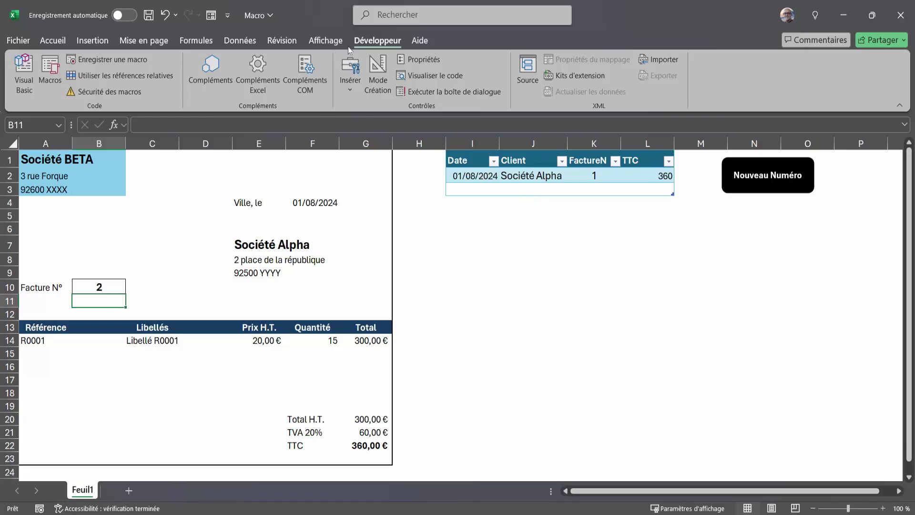
Run NouvelleLigne from the Macros list to add invoice 2 (01/08/2024, Société Alpha, 360) on top.
left_click(50, 72)
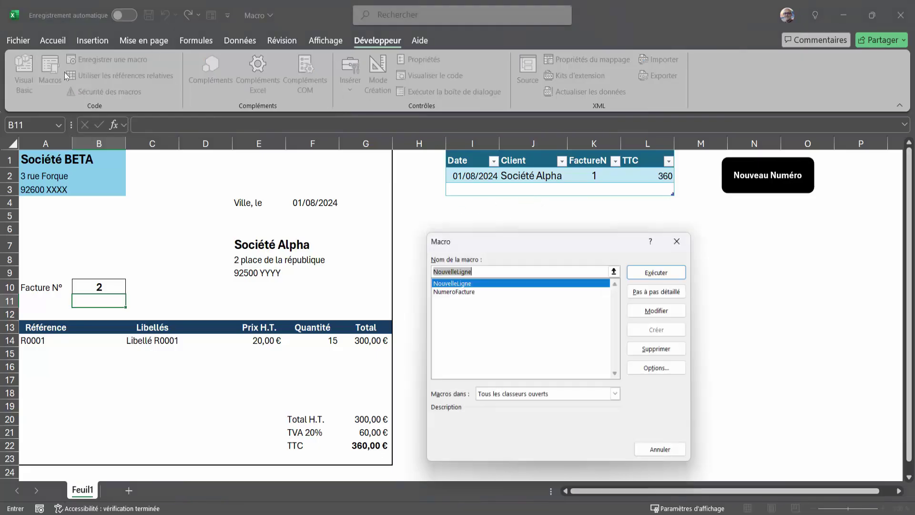
left_click_drag(517, 247, 486, 291)
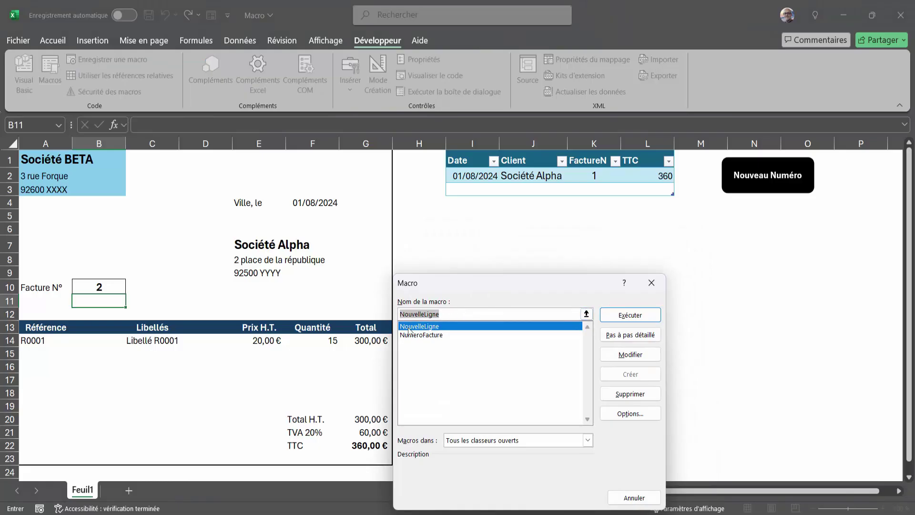
left_click(629, 317)
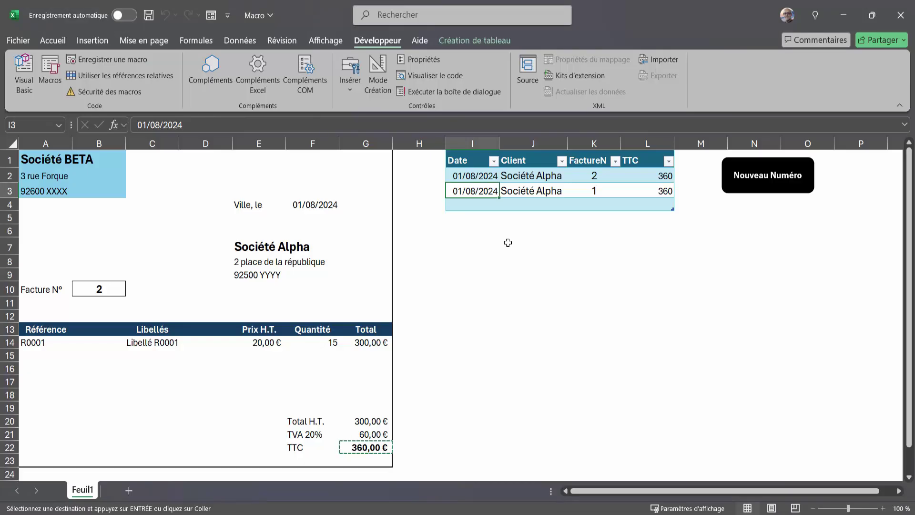
Draw a 4,06 cm-wide rounded rectangle below Nouveau Numéro labelled 'Nouvelle Ligne'.
left_click(94, 40)
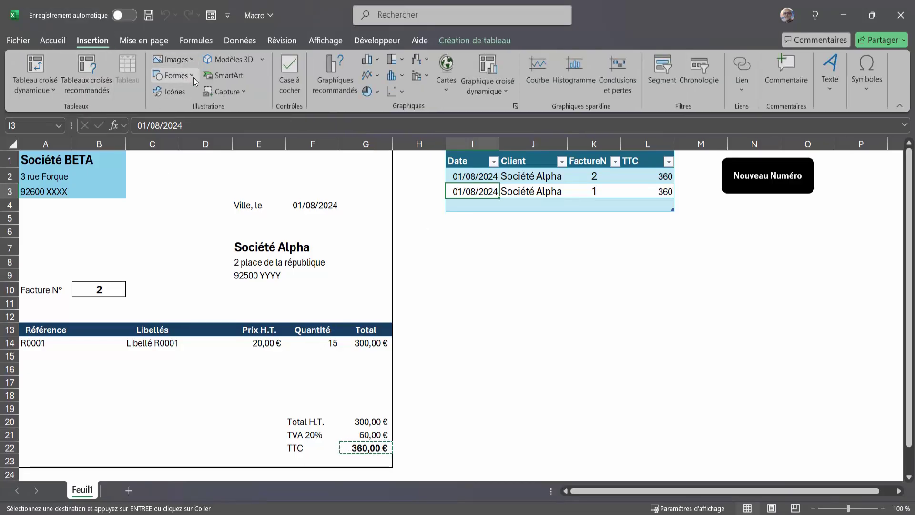
left_click(193, 78)
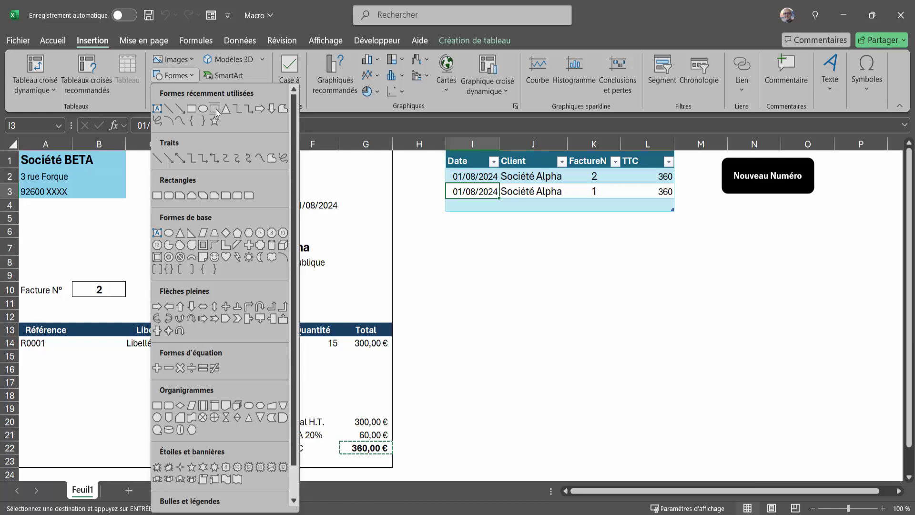
left_click(214, 108)
mouse_move(728, 203)
left_mouse_down()
mouse_move(815, 238)
mouse_move(770, 229)
left_mouse_up()
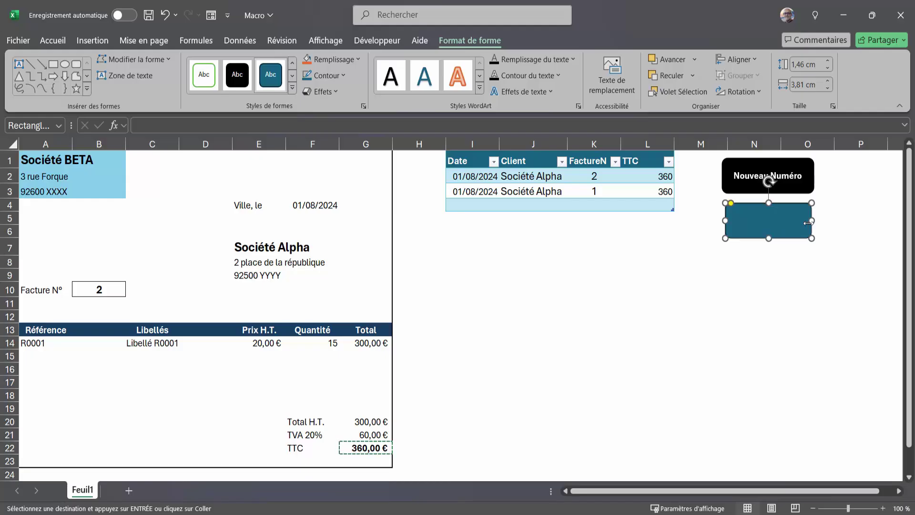
left_click_drag(811, 222, 813, 224)
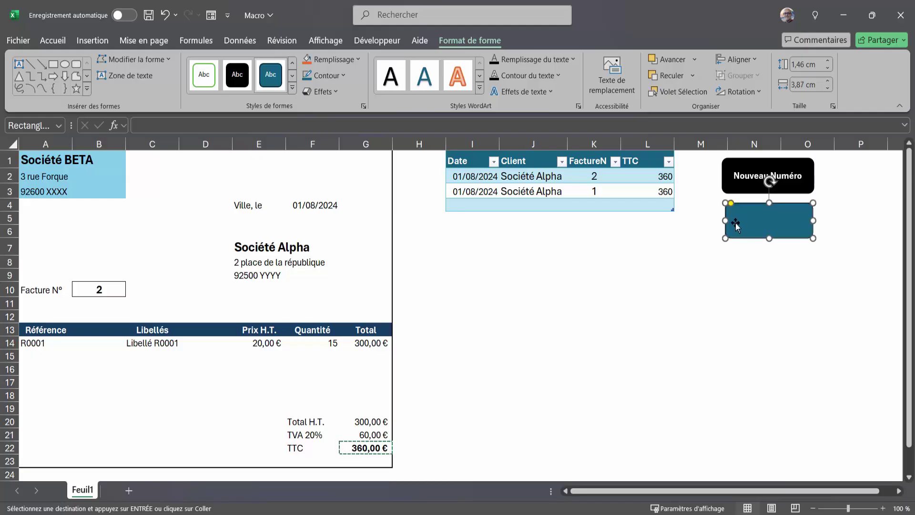
left_click_drag(722, 218, 718, 219)
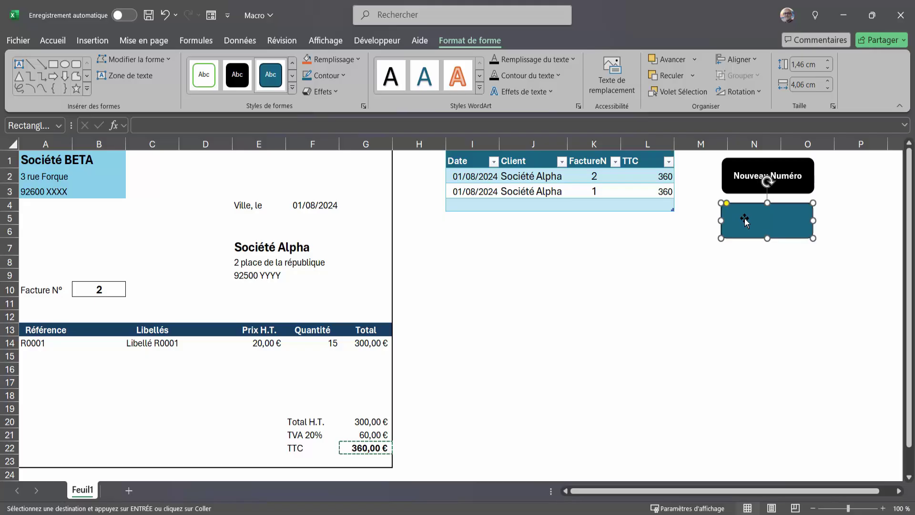
type("NouvelleLigne")
Centre the label vertically and horizontally and make it bold 12 pt.
left_click(52, 40)
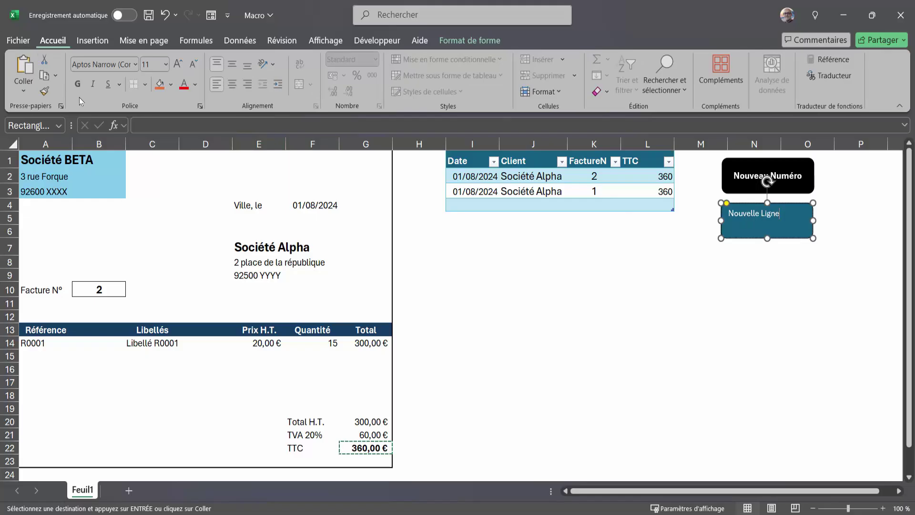
left_click(232, 65)
left_click(233, 84)
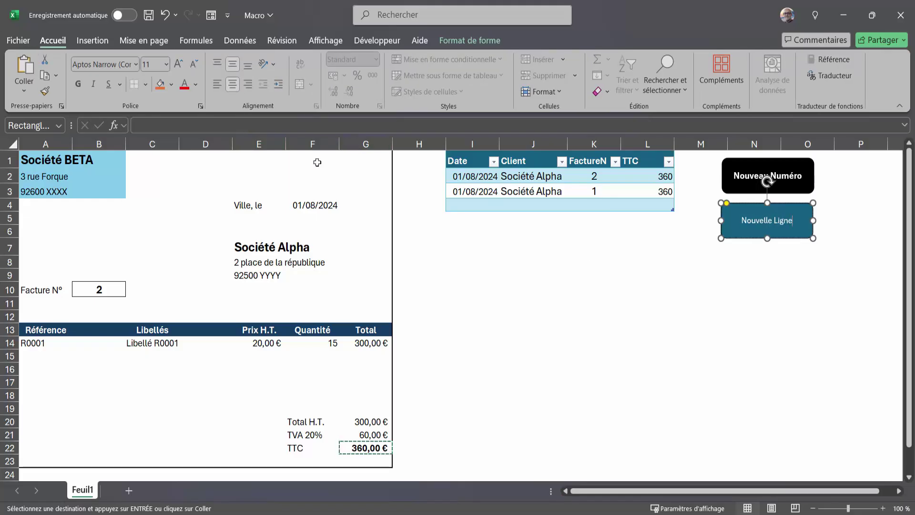
left_click(78, 84)
left_click(178, 63)
left_click(752, 236)
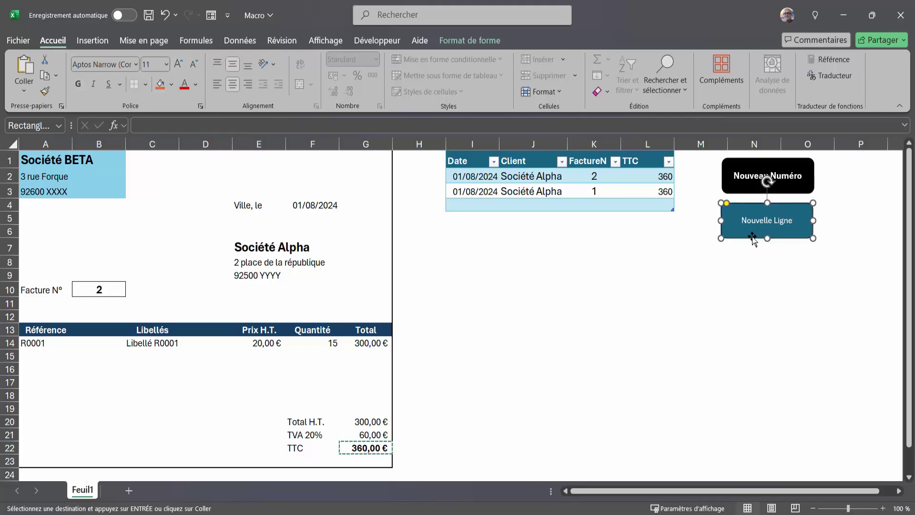
left_click(78, 84)
left_click(178, 65)
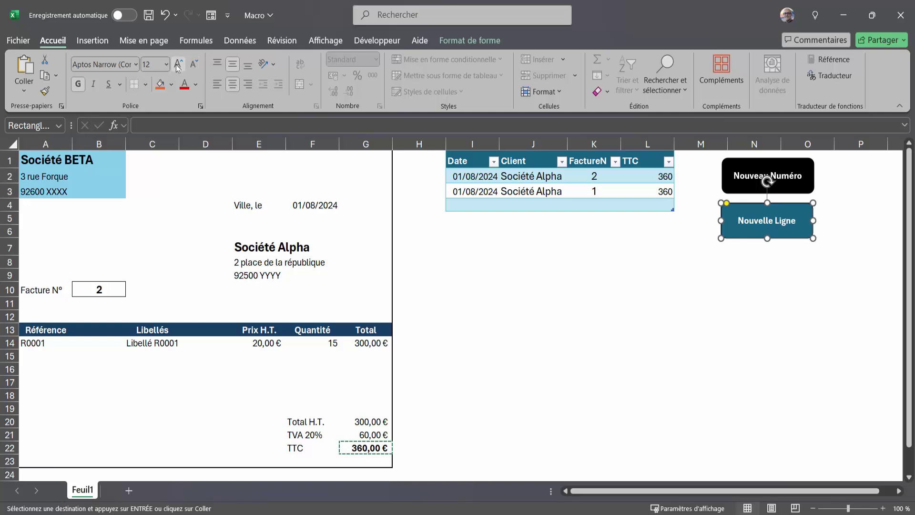
Give the shape the same black Abc style as the Nouveau Numéro button.
left_click(754, 274)
left_click(775, 224)
left_click(481, 40)
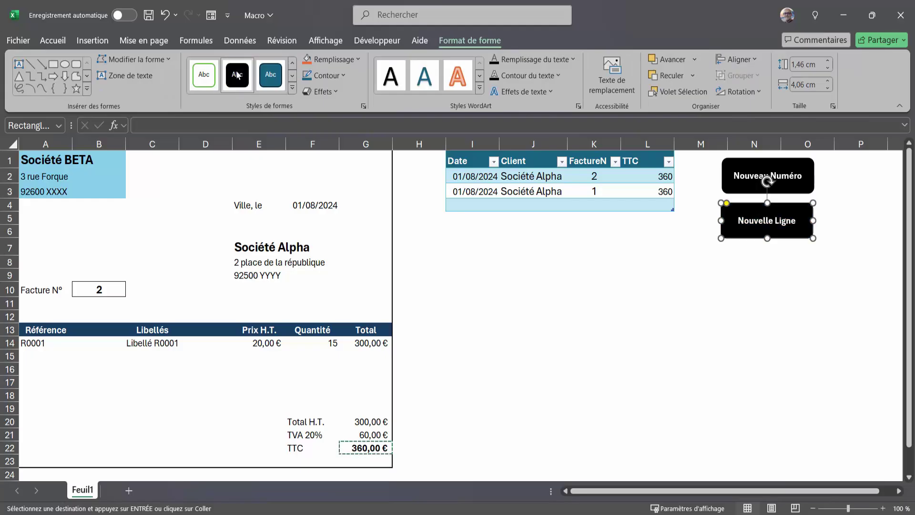
left_click(713, 295)
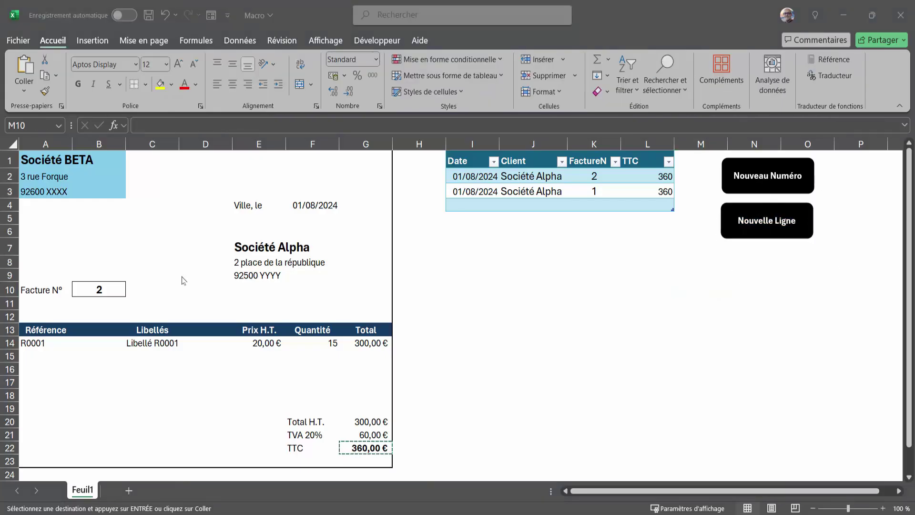
Give B10 the custom format #0000 and enter 1 so it displays 0001.
left_click(98, 289)
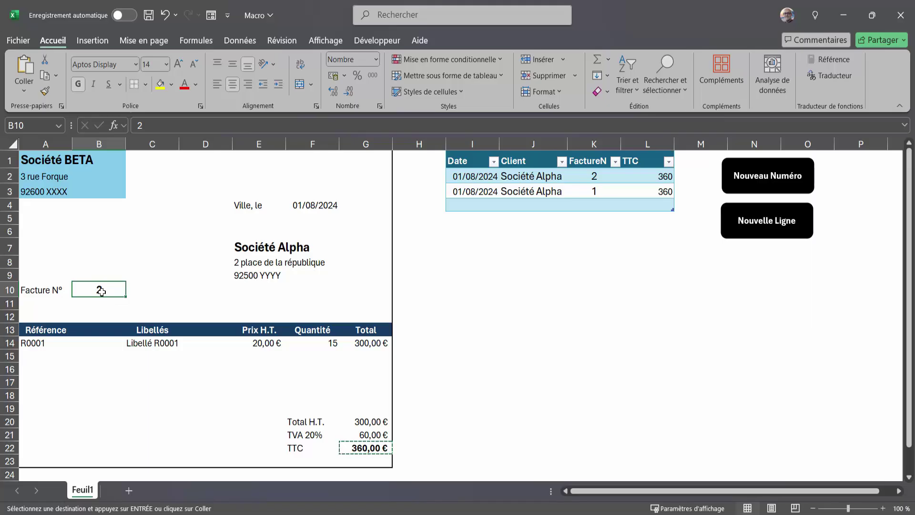
right_click(100, 290)
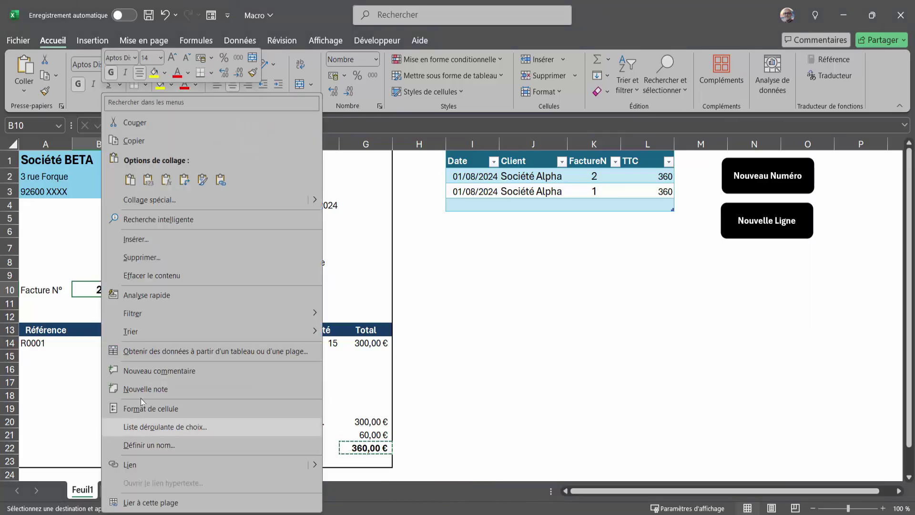
left_click(146, 408)
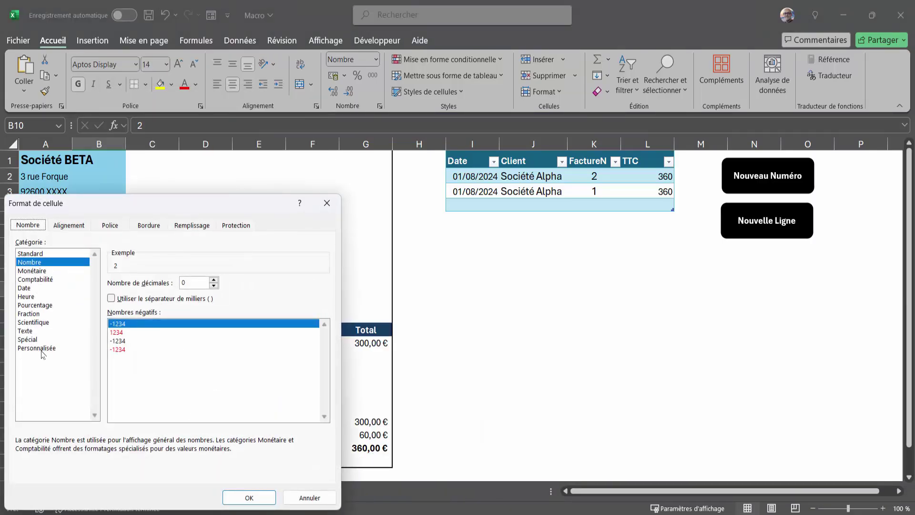
left_click(36, 349)
left_click_drag(120, 290, 103, 291)
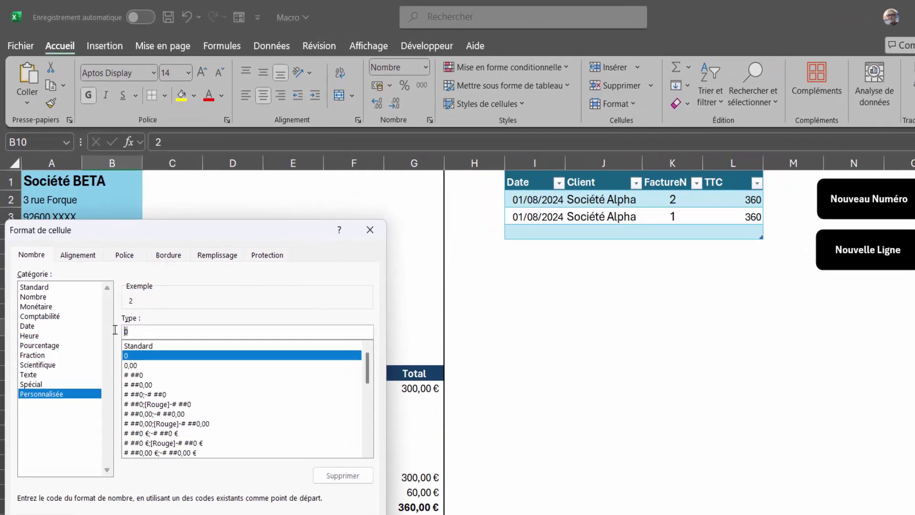
type("#0000")
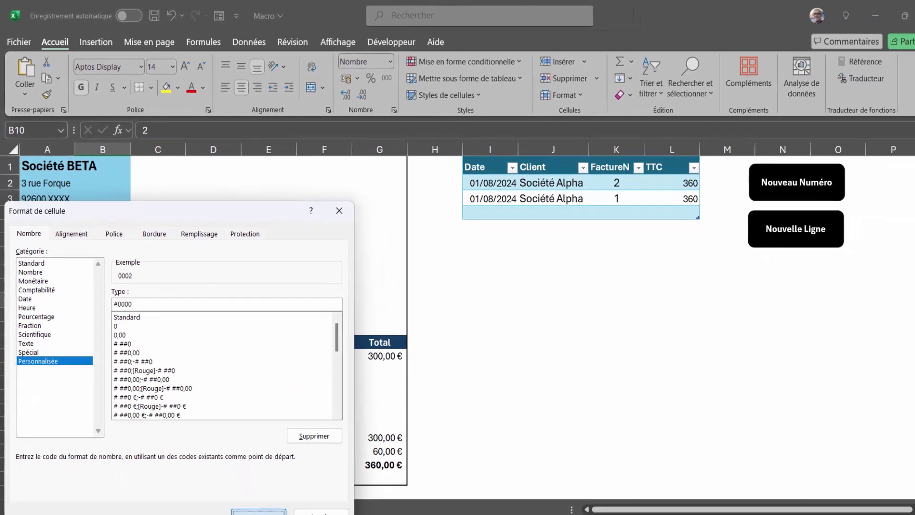
key("Return")
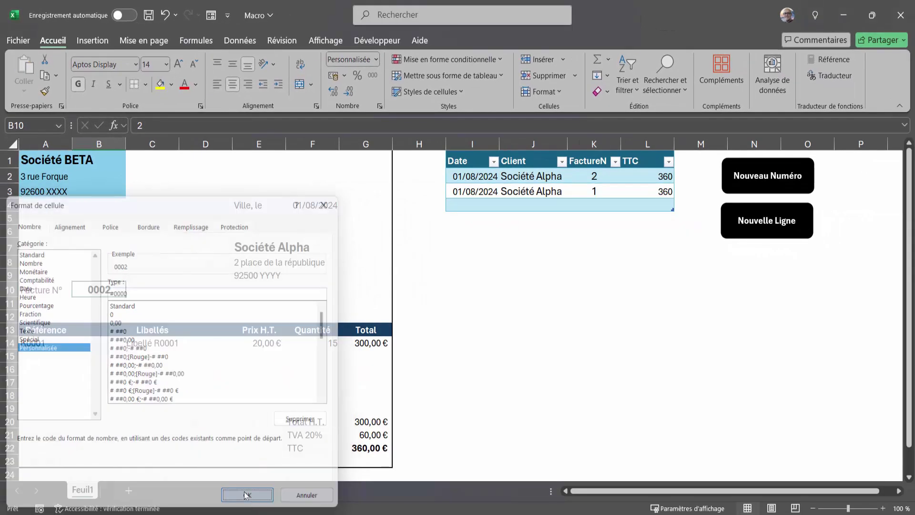
type("1")
key("Return")
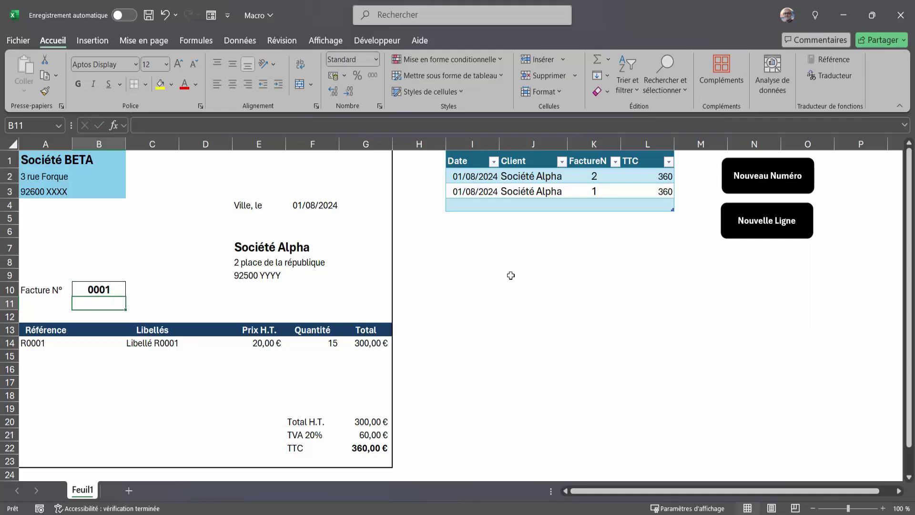
Delete the table rows I2:L3 holding invoices 1 and 2.
left_click(466, 192)
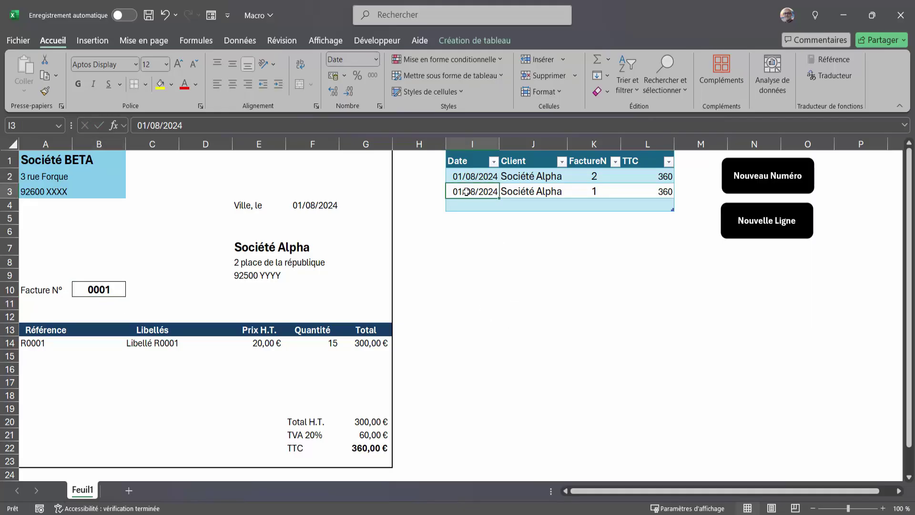
left_click_drag(473, 176, 640, 204)
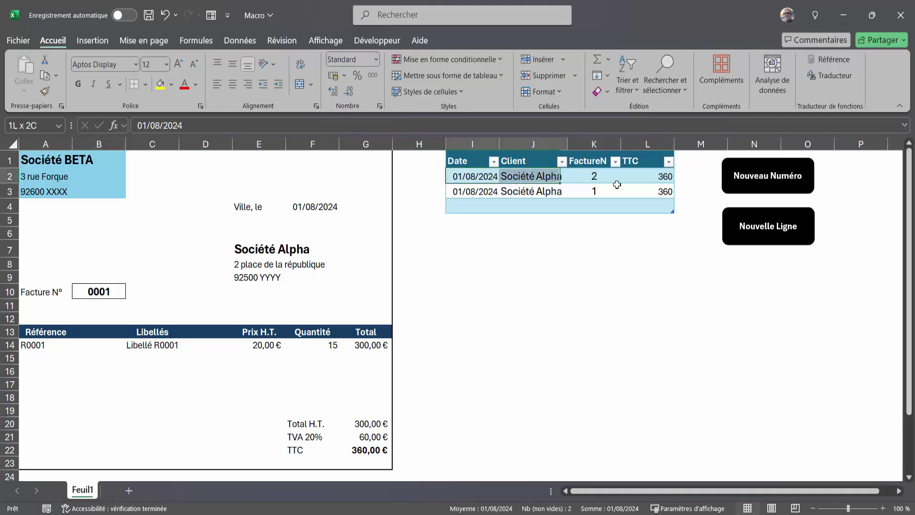
right_click(641, 208)
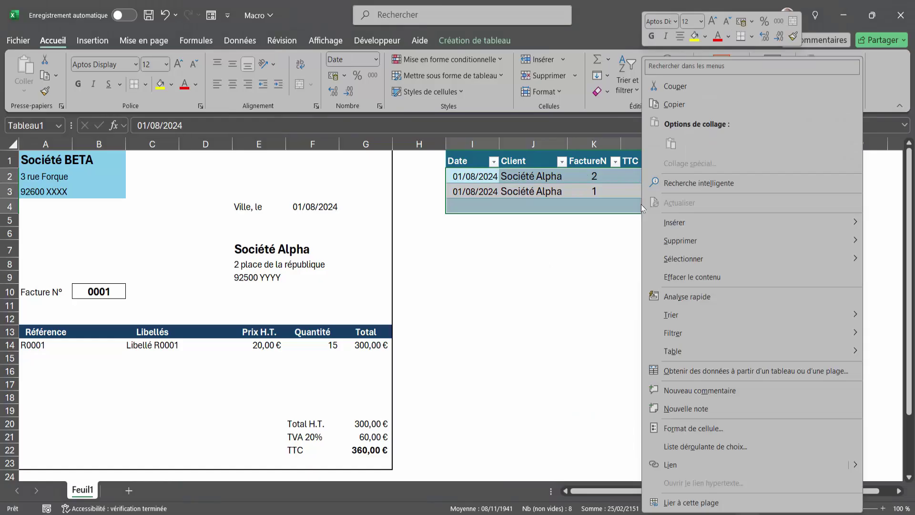
mouse_move(679, 240)
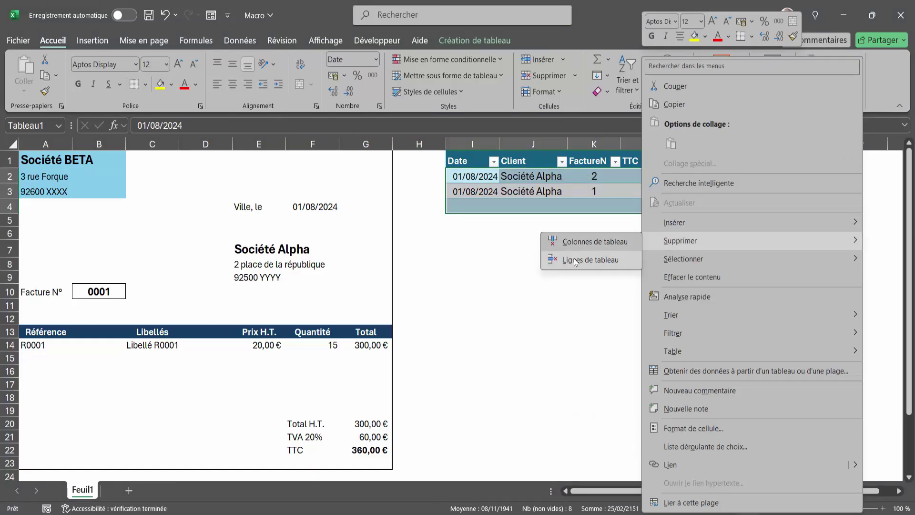
left_click(575, 260)
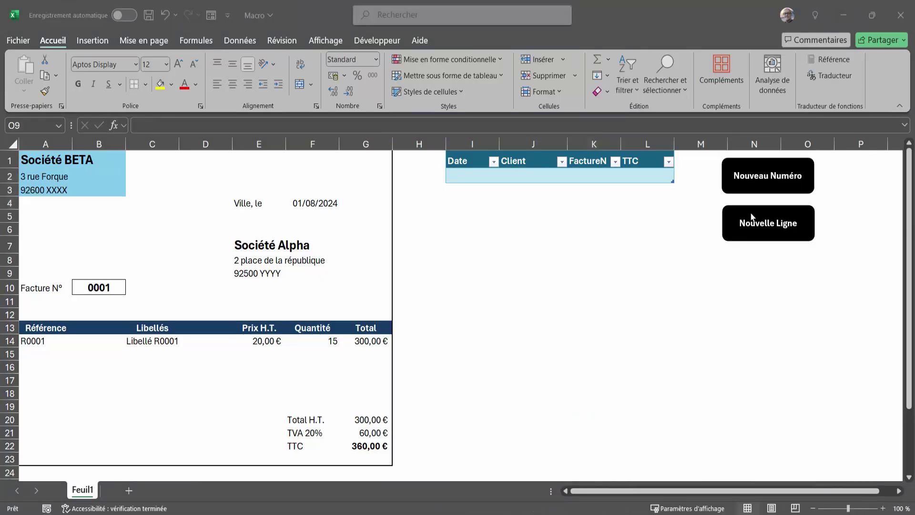
left_click(794, 238, "ctrl")
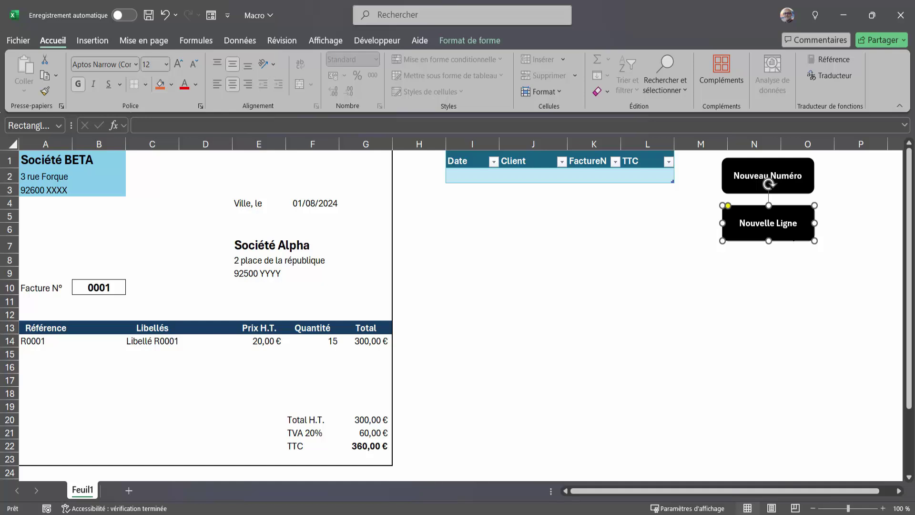
Assign the NouvelleLigne macro to the Nouvelle Ligne button via Affecter une macro.
right_click(793, 240)
left_click(682, 429)
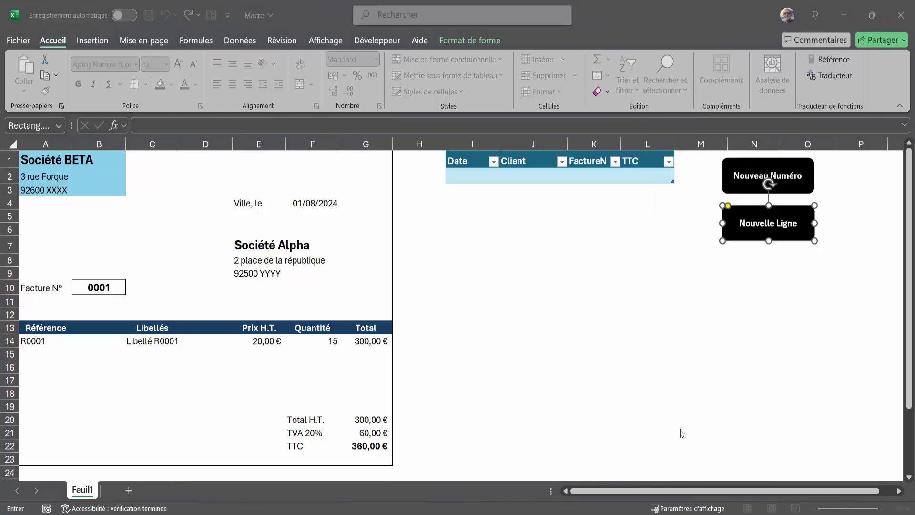
left_click(572, 328)
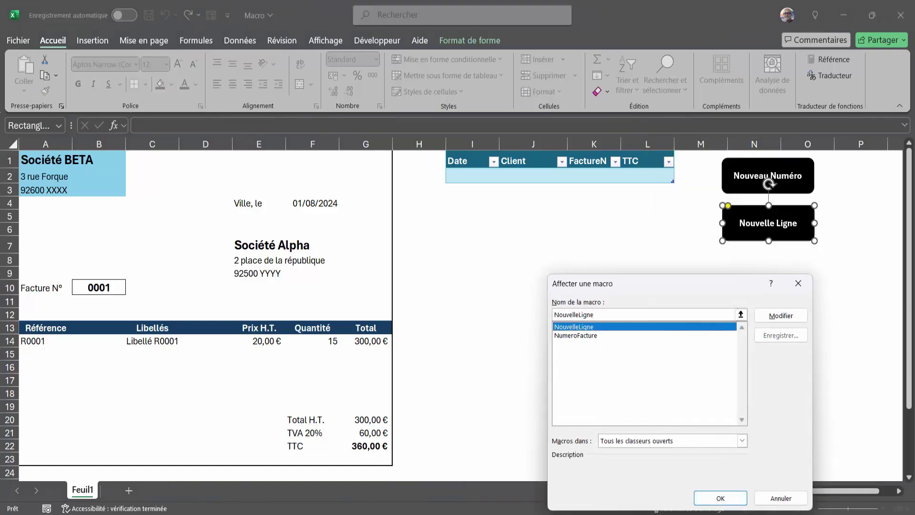
left_click(720, 498)
left_click(792, 284)
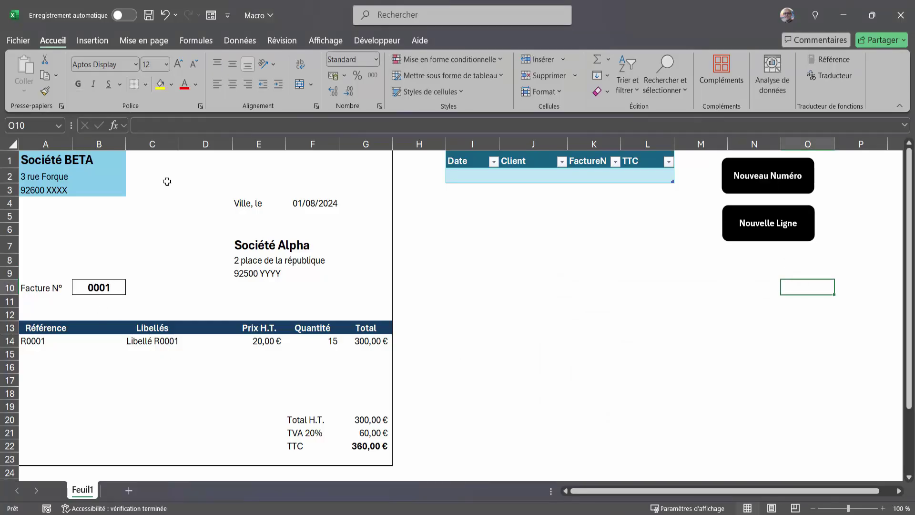
Log invoice 0001 with Nouvelle Ligne, then change the client in E7 to Société Béta.
left_click(774, 235)
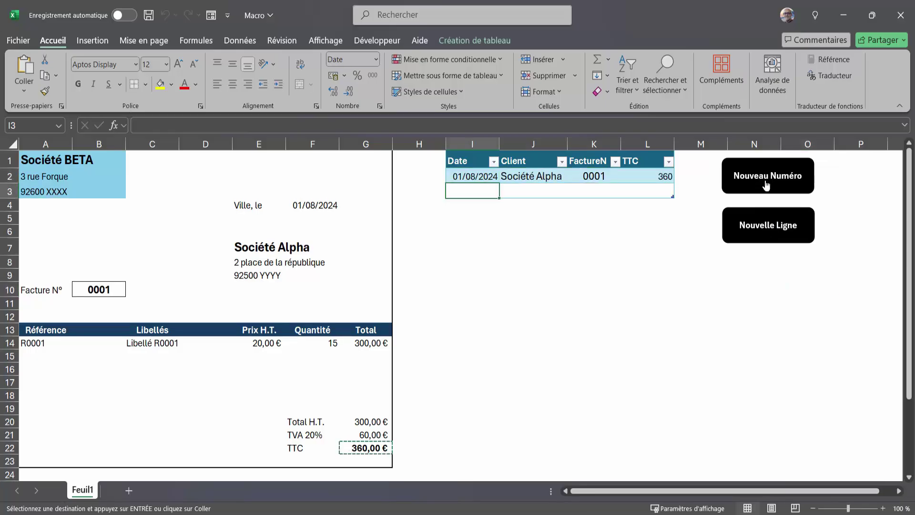
left_click(263, 249)
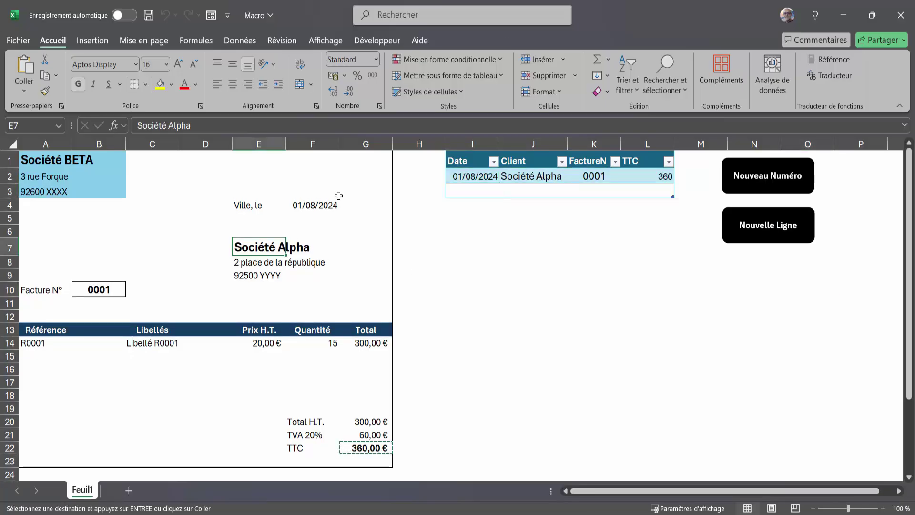
left_click(213, 124)
key("BackSpace")
key("BackSpace")
key("BackSpace")
key("BackSpace")
key("BackSpace")
type("Béta")
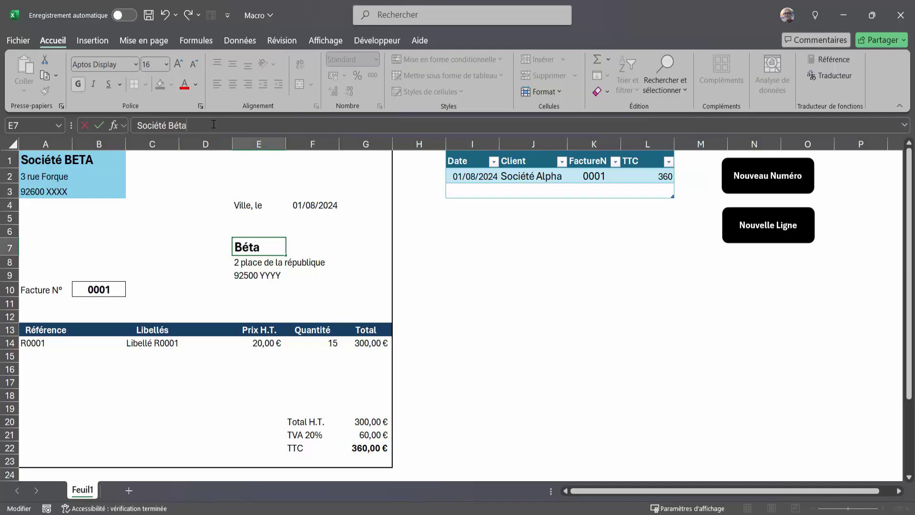
key("Return")
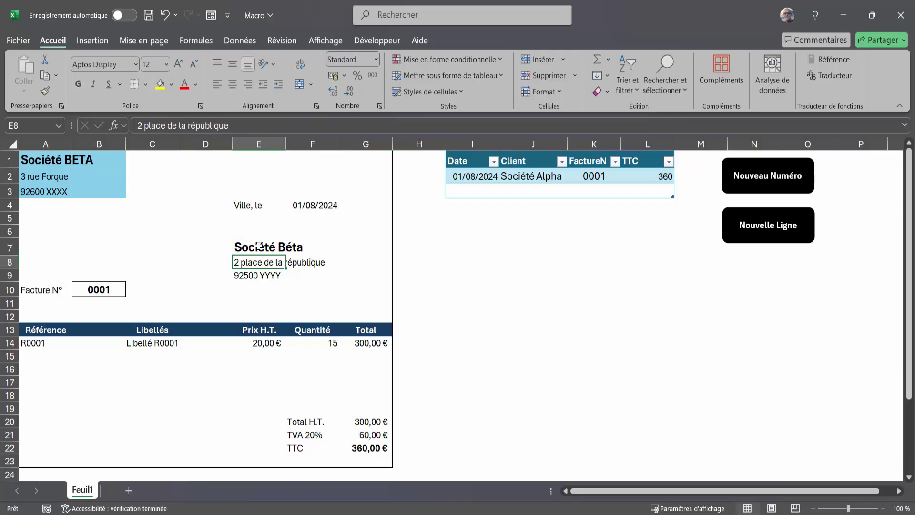
left_click(259, 246)
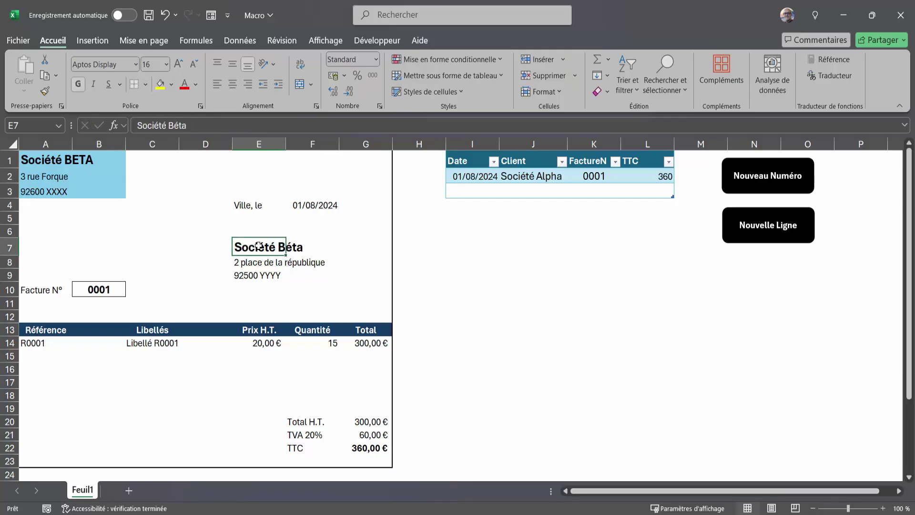
Set the F14 quantity to 20, generate invoice number 0002, and log it.
left_click(328, 343)
type("20")
key("Return")
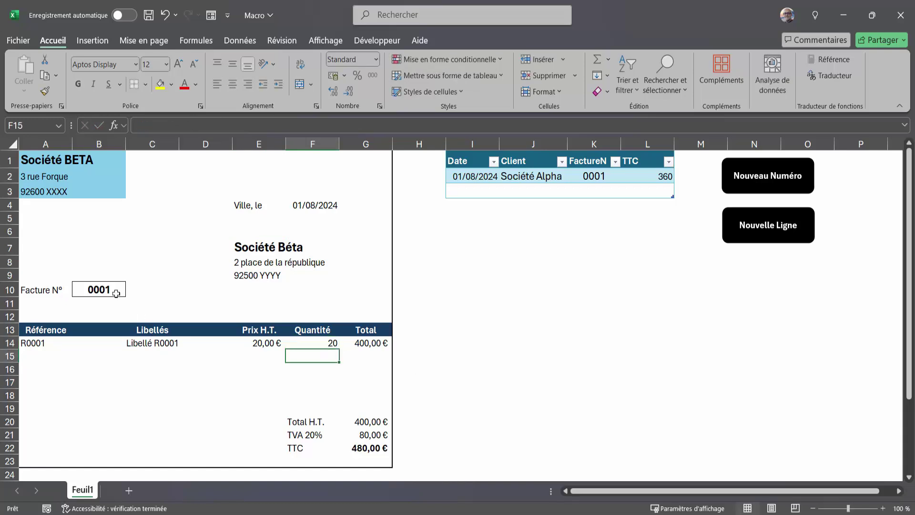
left_click(765, 184)
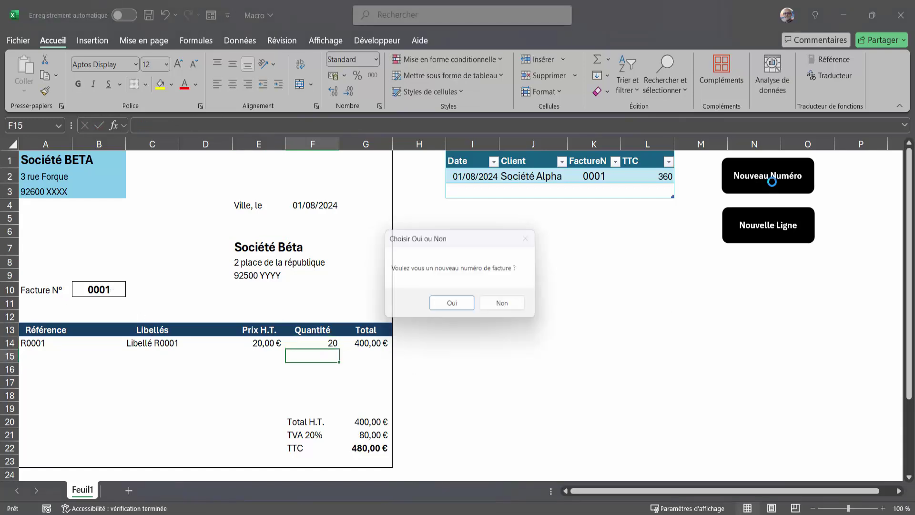
left_click(456, 307)
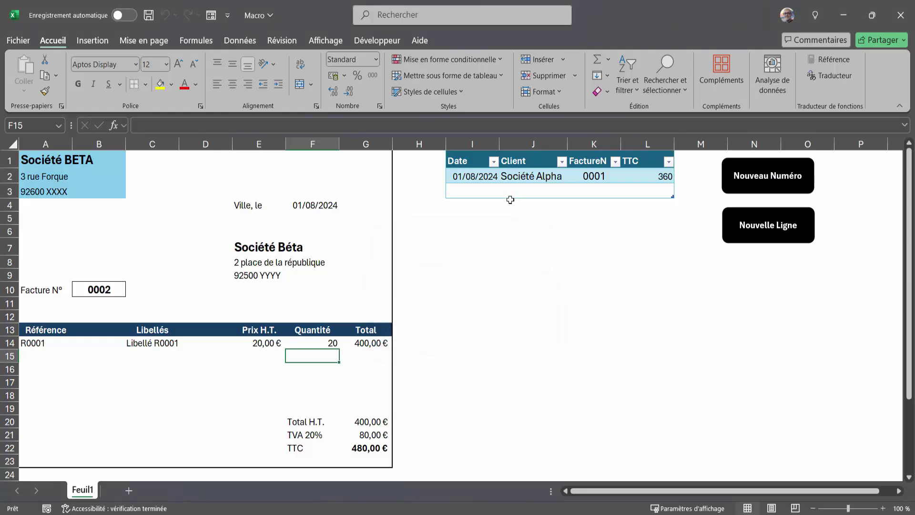
left_click(775, 231)
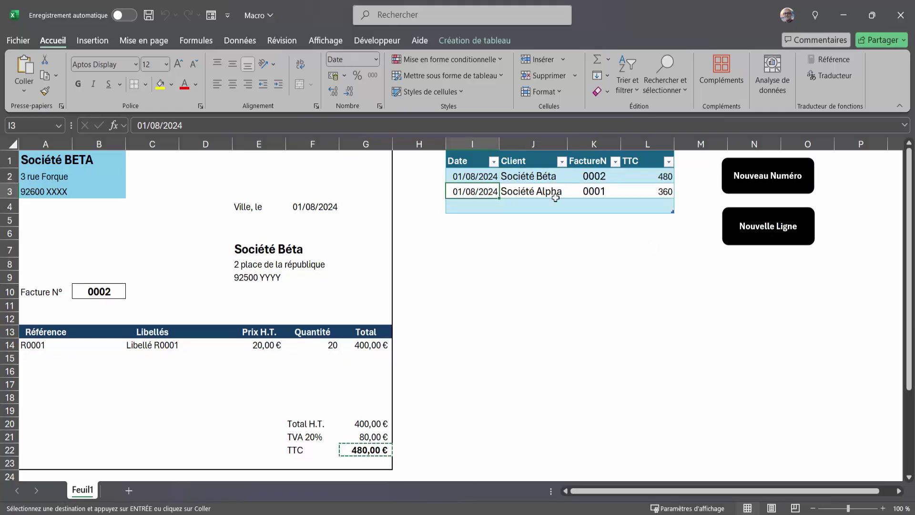